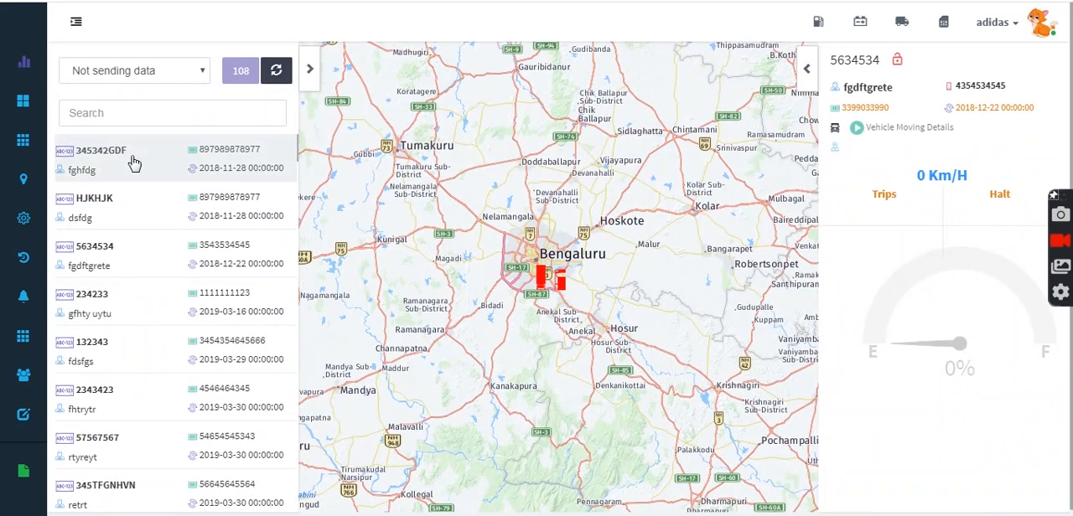
{"action": "left_click", "coordinate": [135, 163]}
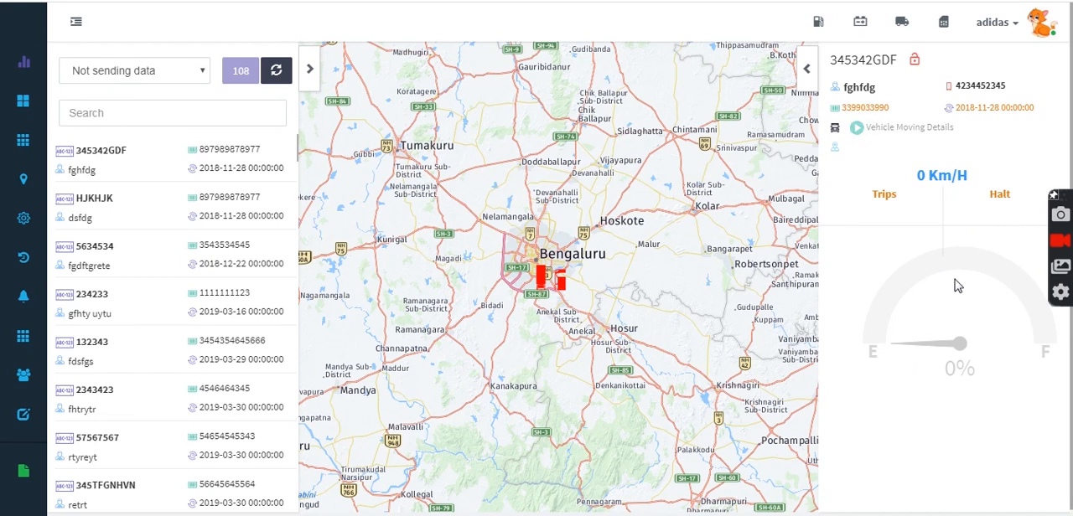
{"action": "left_click", "coordinate": [186, 71]}
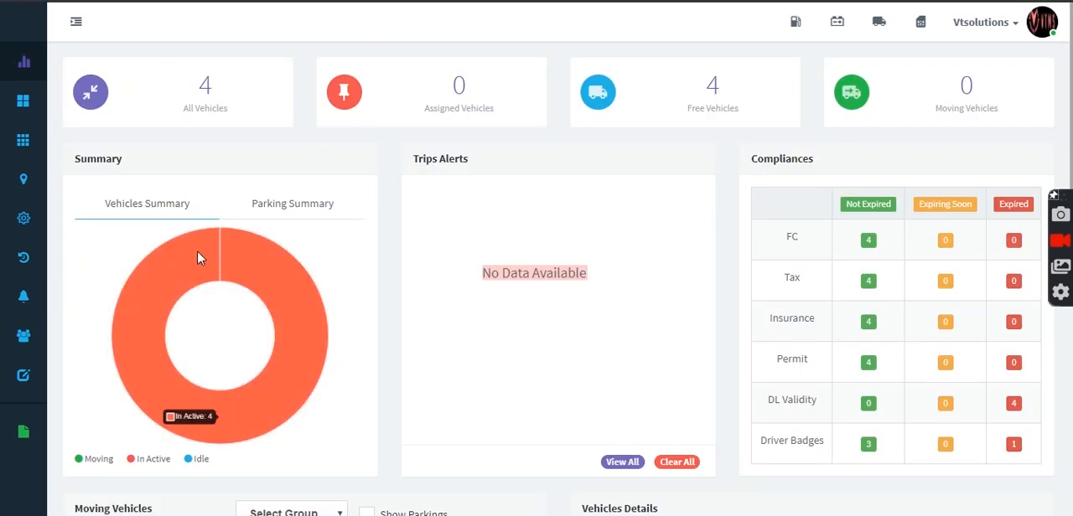
Step: Show the parking summary on the dashboard and review the moving vehicles map and vehicle details table
{"action": "left_click", "coordinate": [285, 215]}
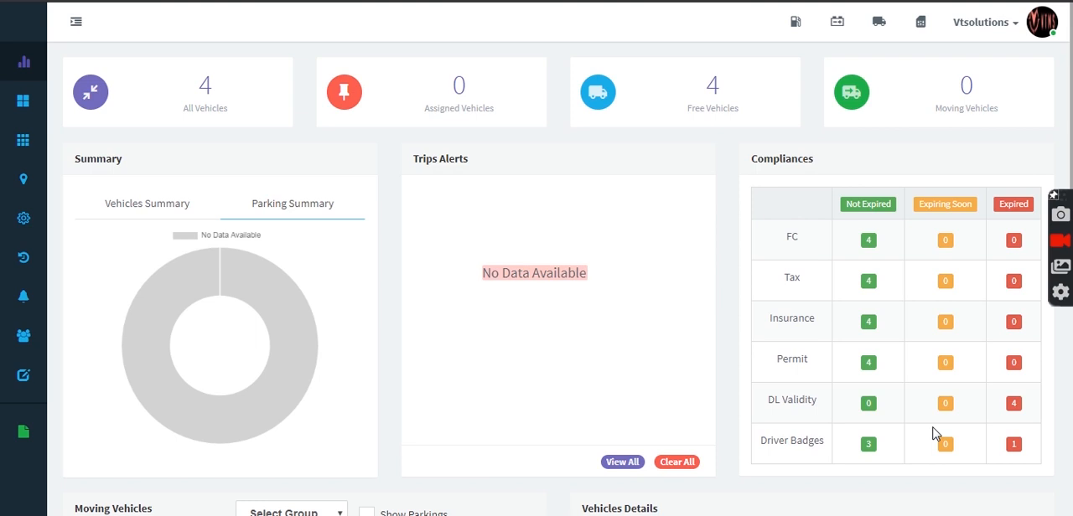
{"action": "scroll", "coordinate": [936, 433], "scroll_direction": "down", "scroll_amount": 5}
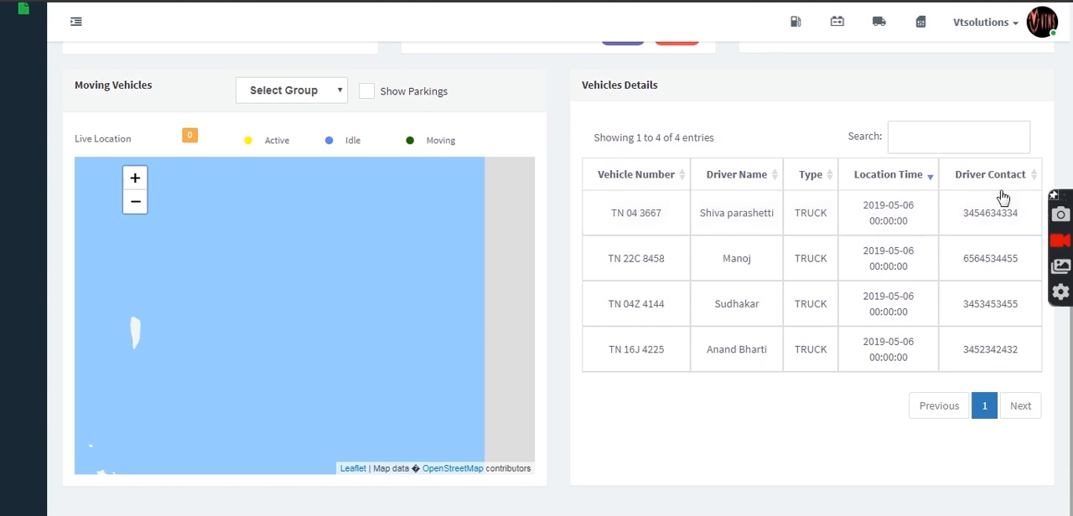
{"action": "scroll", "coordinate": [1071, 379], "scroll_direction": "up", "scroll_amount": 5}
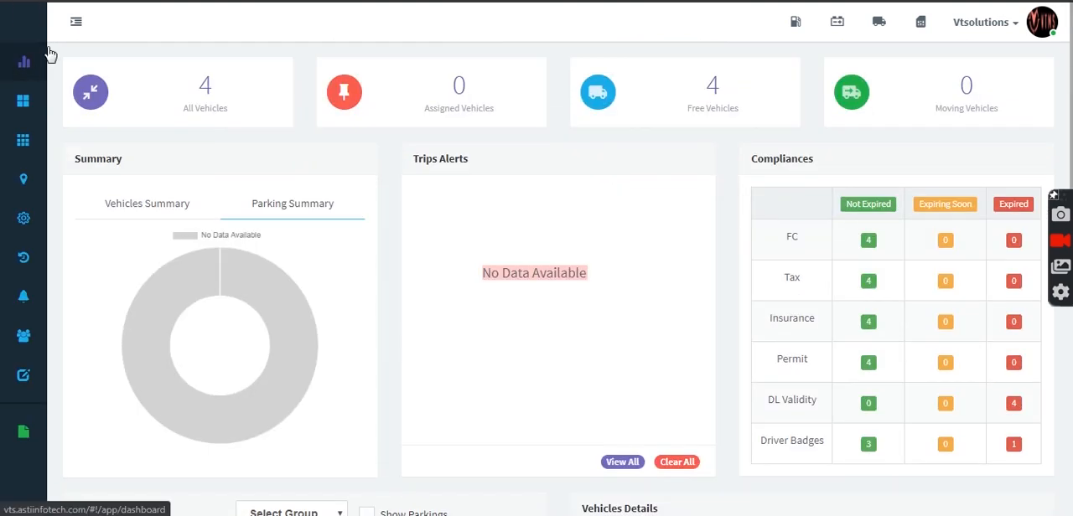
Step: Open the master list of vehicles and bring up the form for adding a new vehicle
{"action": "left_click", "coordinate": [77, 25]}
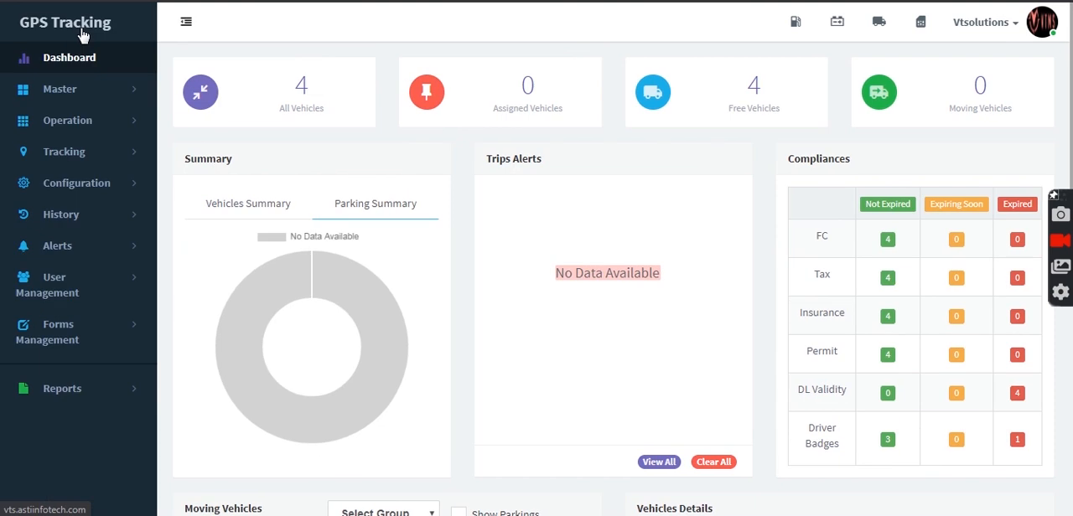
{"action": "left_click", "coordinate": [97, 95]}
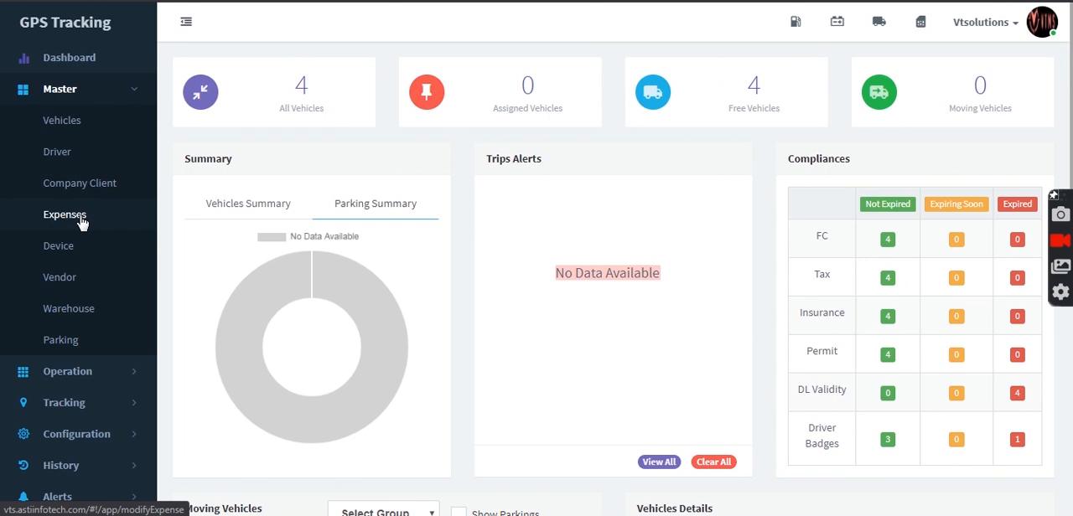
{"action": "left_click", "coordinate": [61, 127]}
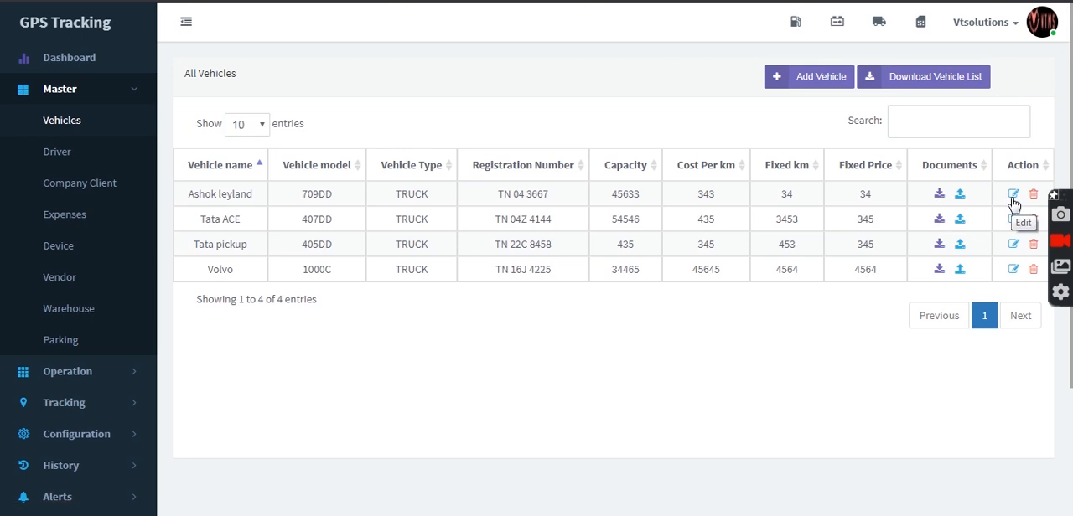
{"action": "left_click", "coordinate": [812, 87]}
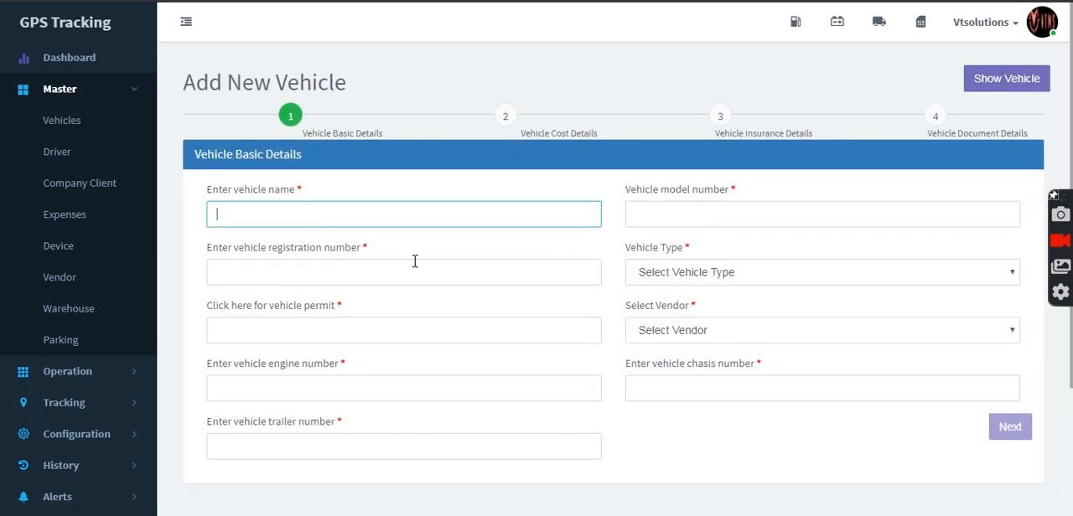
Step: Return to the vehicle list and download it, and open the master list of drivers
{"action": "left_click", "coordinate": [62, 121]}
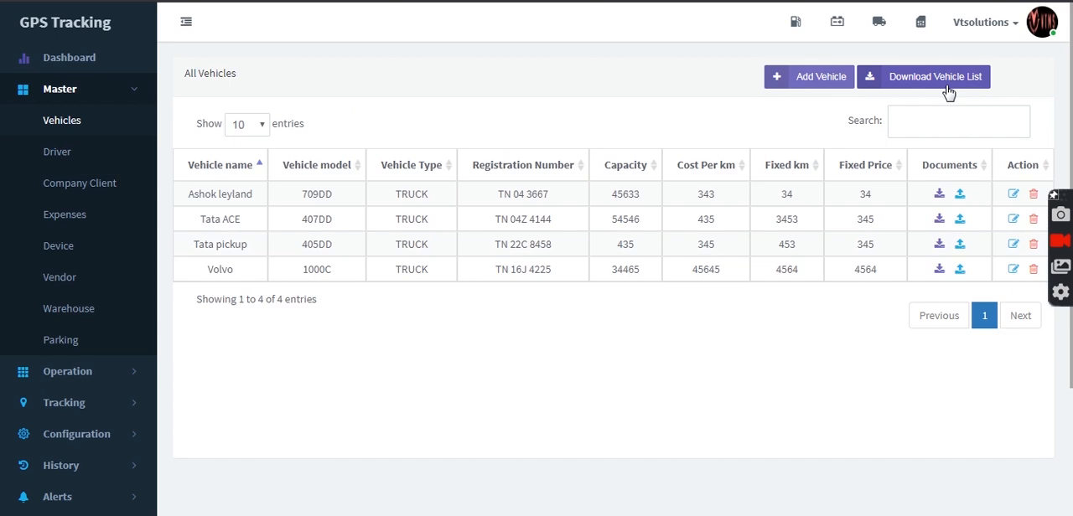
{"action": "left_click", "coordinate": [939, 80]}
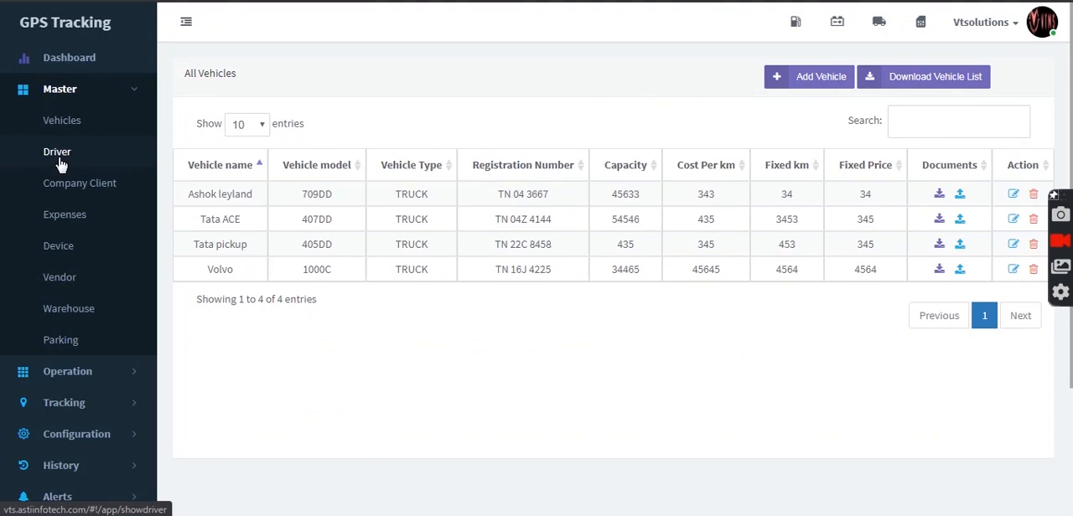
{"action": "left_click", "coordinate": [60, 161]}
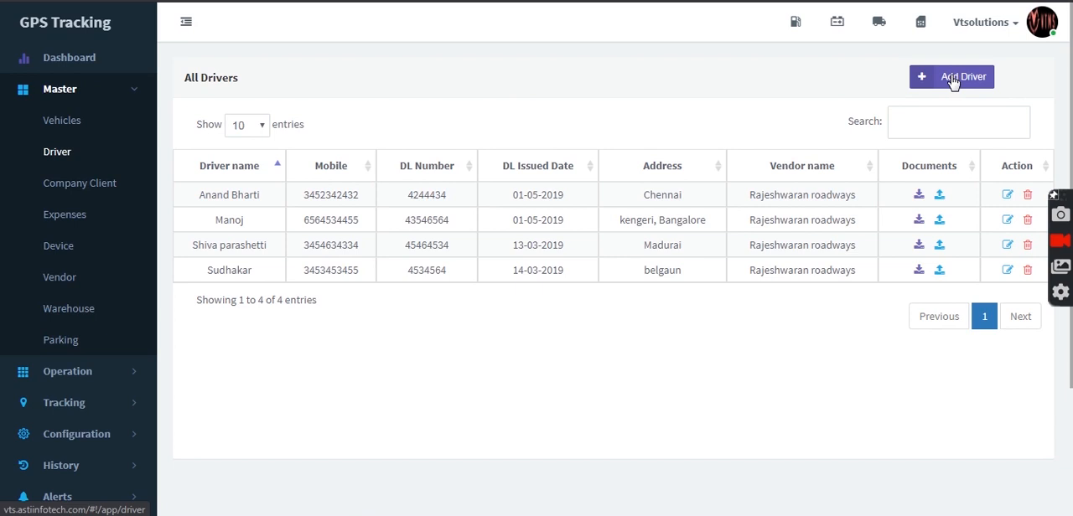
Step: Start a new company client record and enter the client's name
{"action": "left_click", "coordinate": [80, 186]}
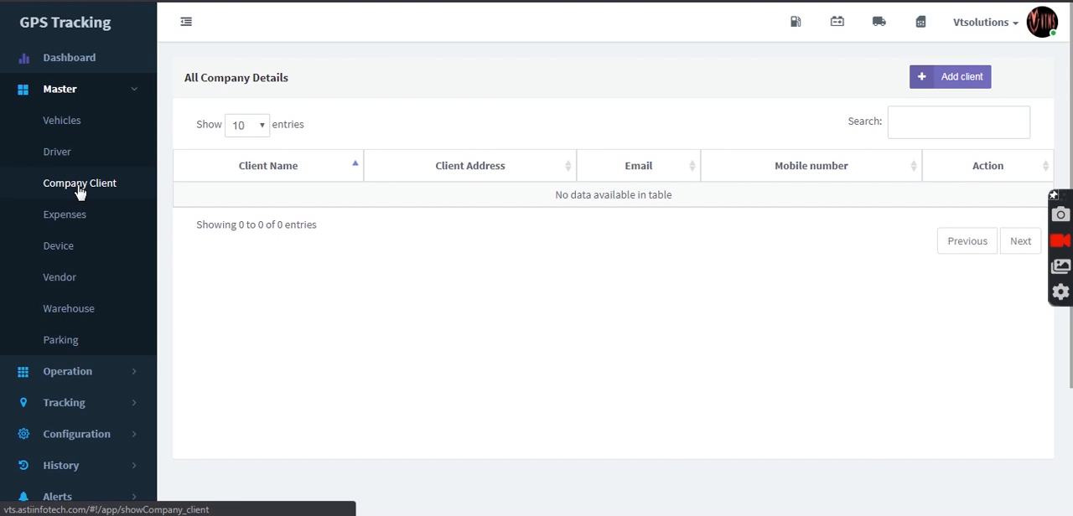
{"action": "left_click", "coordinate": [963, 79]}
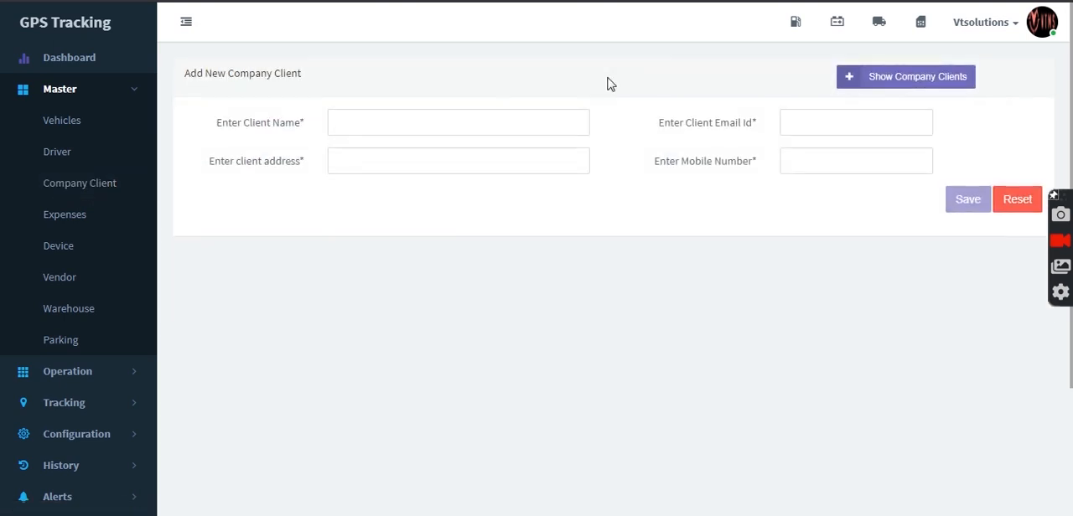
{"action": "left_click", "coordinate": [547, 120]}
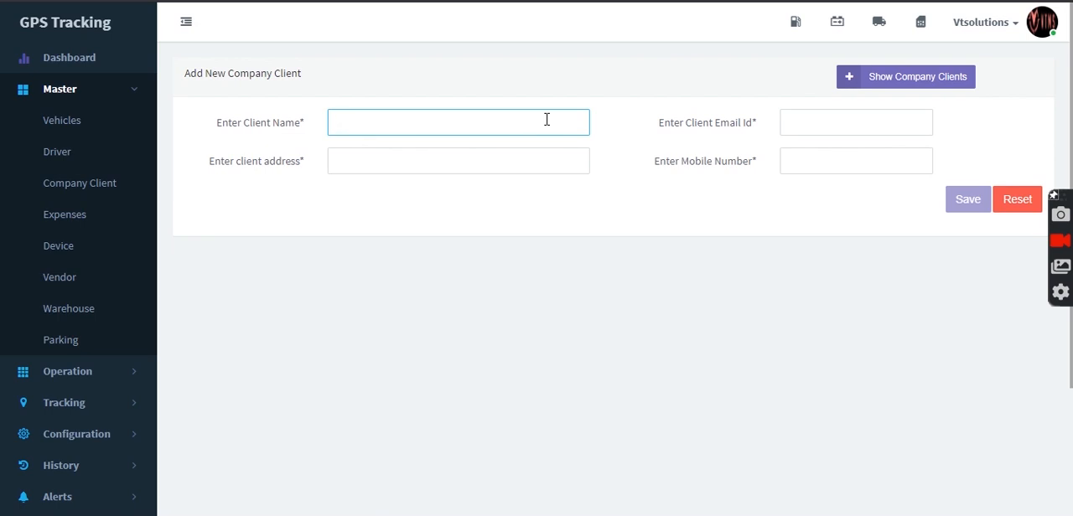
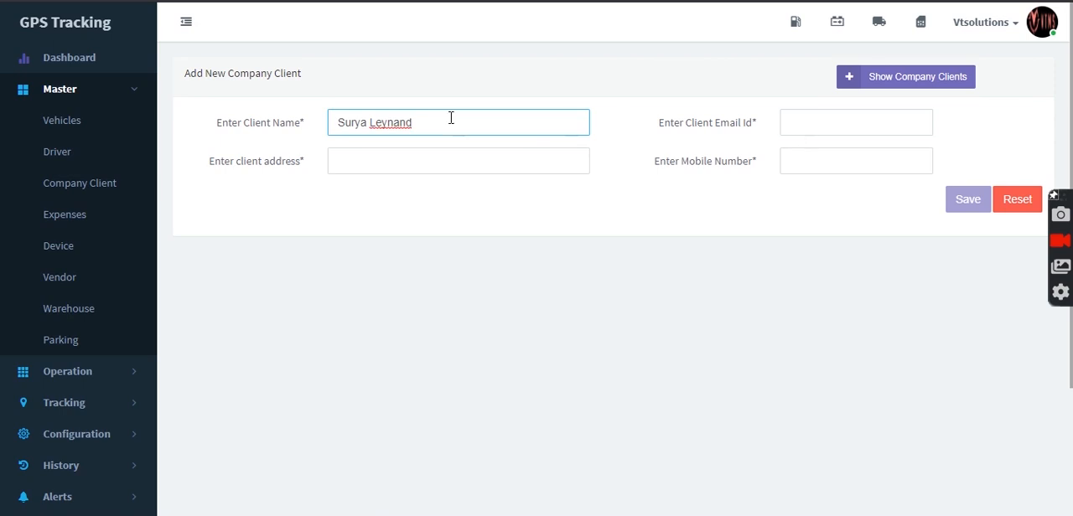
Step: Fill in the new client's e-mail address and mobile number
{"action": "left_click", "coordinate": [786, 119]}
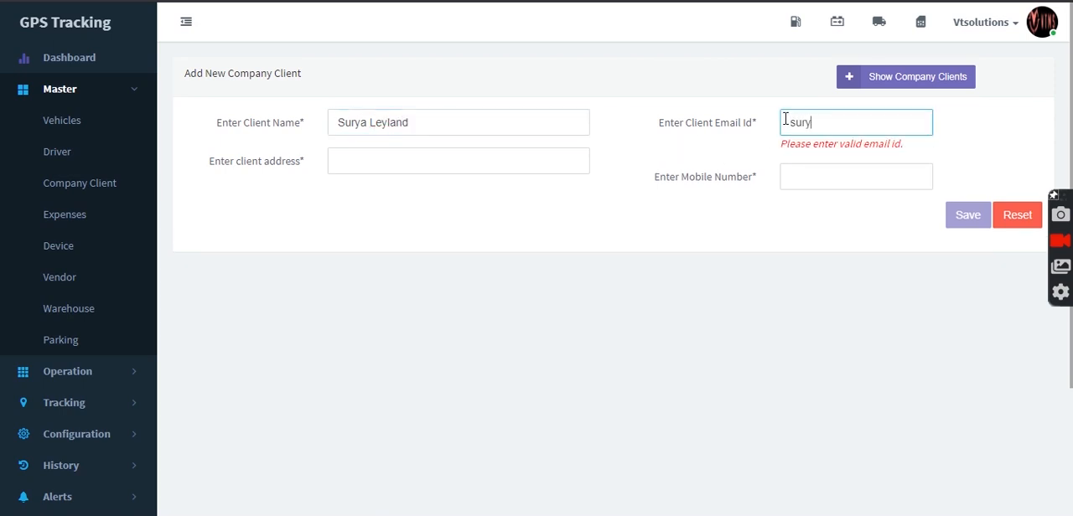
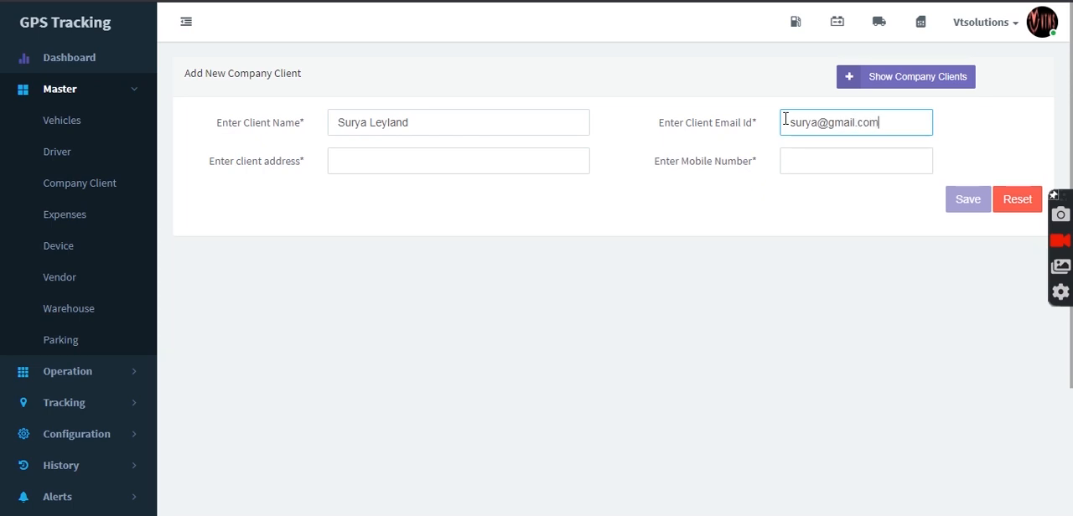
{"action": "left_click", "coordinate": [802, 168]}
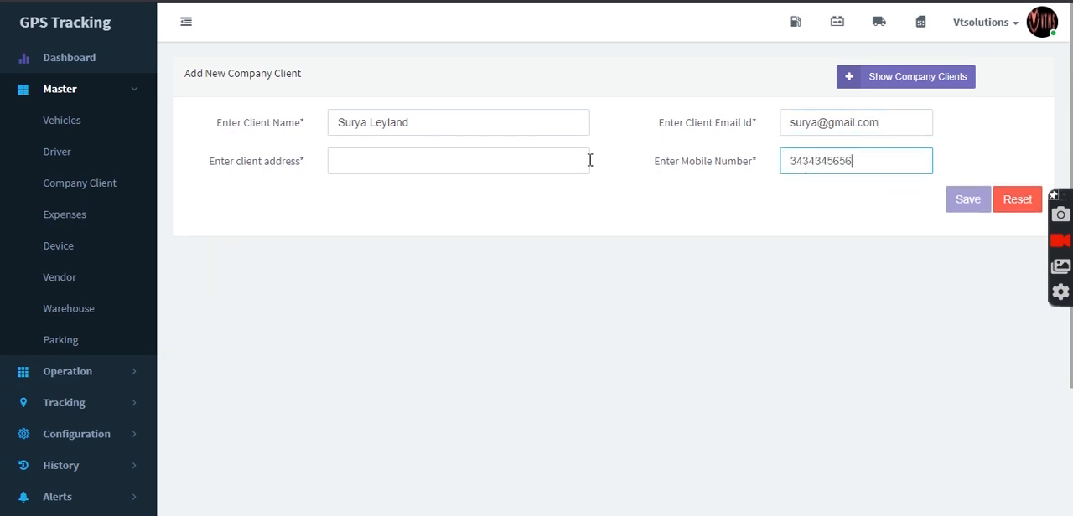
Step: Enter the client's address using the matching suggestion and save the new company client
{"action": "left_click", "coordinate": [563, 159]}
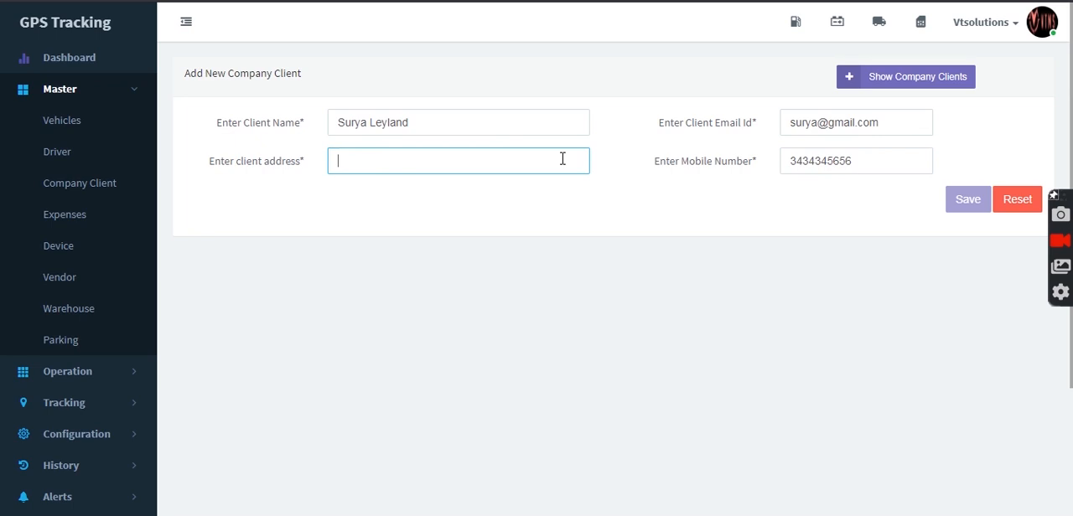
{"action": "type", "text": "CP DElhi"}
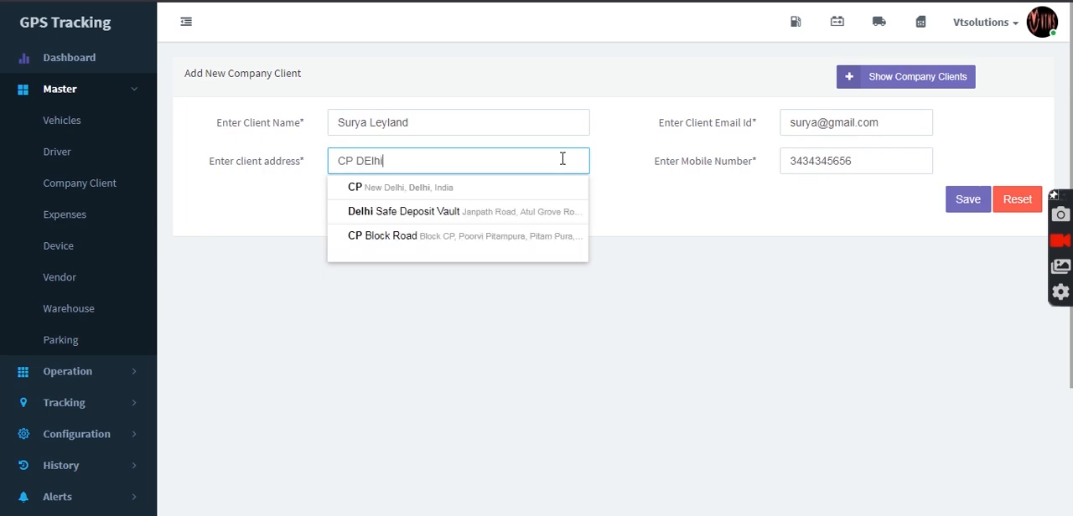
{"action": "left_click", "coordinate": [553, 190]}
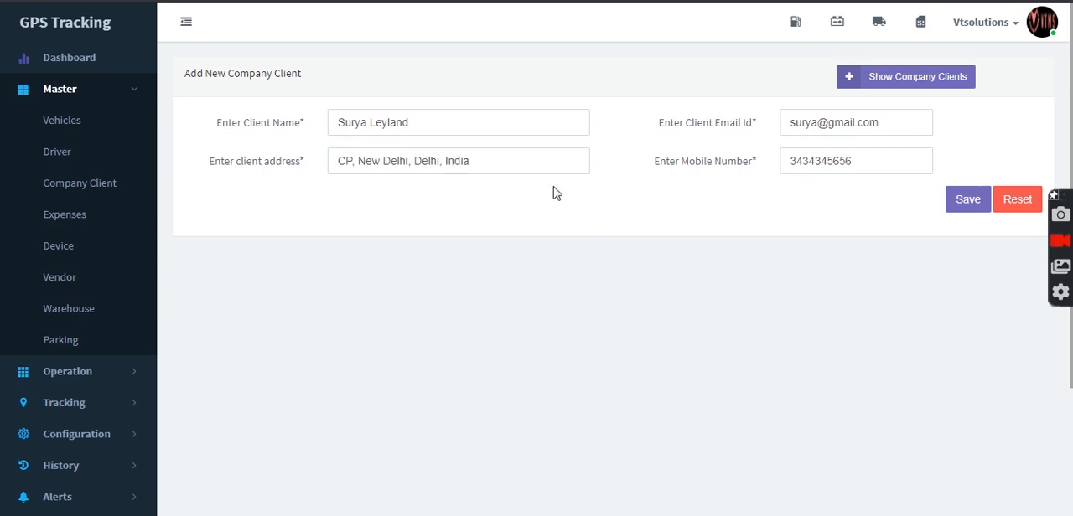
{"action": "left_click", "coordinate": [960, 201]}
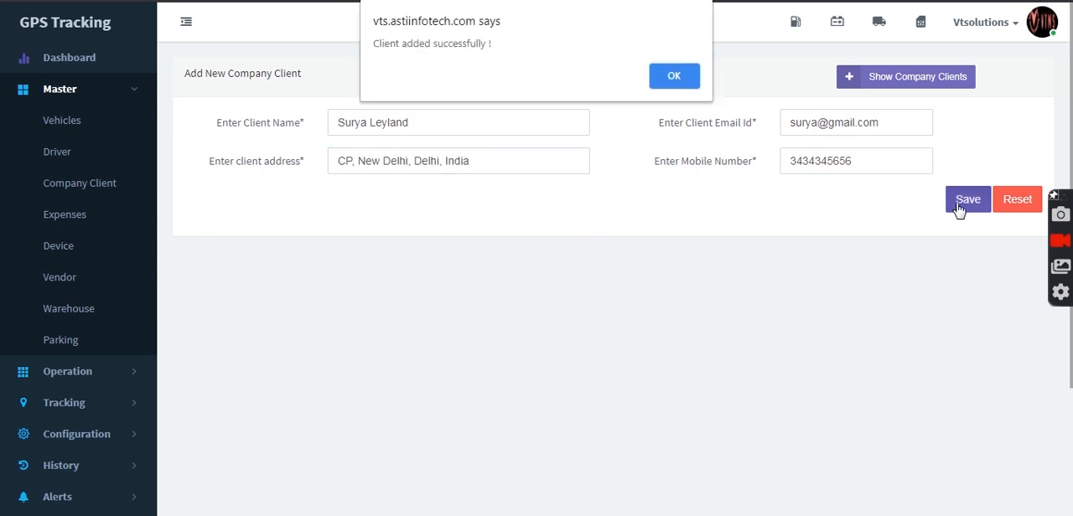
{"action": "left_click", "coordinate": [679, 77]}
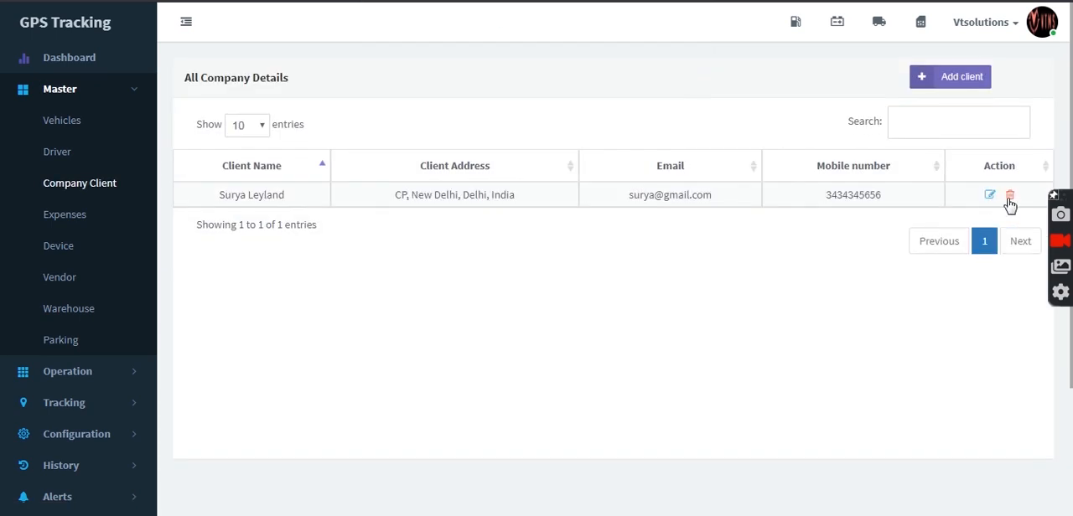
Step: Review the master lists of expenses, devices and vendors
{"action": "left_click", "coordinate": [61, 220]}
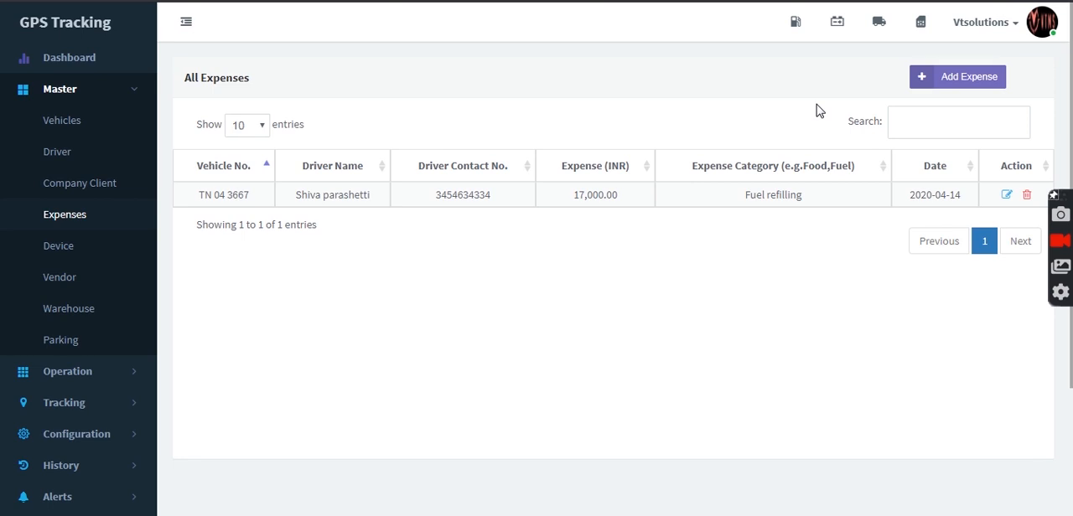
{"action": "left_click", "coordinate": [75, 248]}
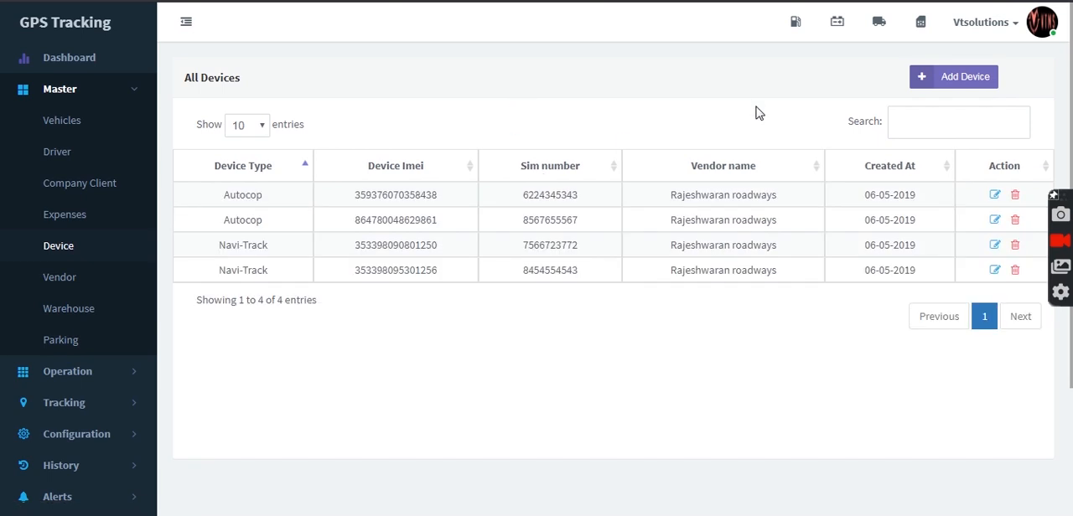
{"action": "left_click", "coordinate": [85, 279]}
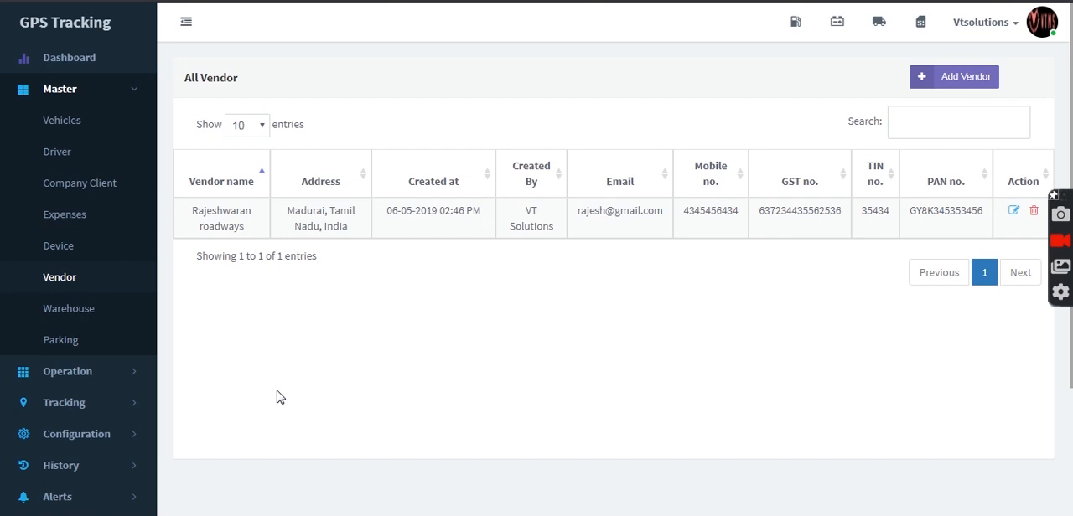
Step: Add and save a warehouse of type Warehouse named CP WArehouse, with description CP Delhi, its address and the contact person's details
{"action": "left_click", "coordinate": [91, 317]}
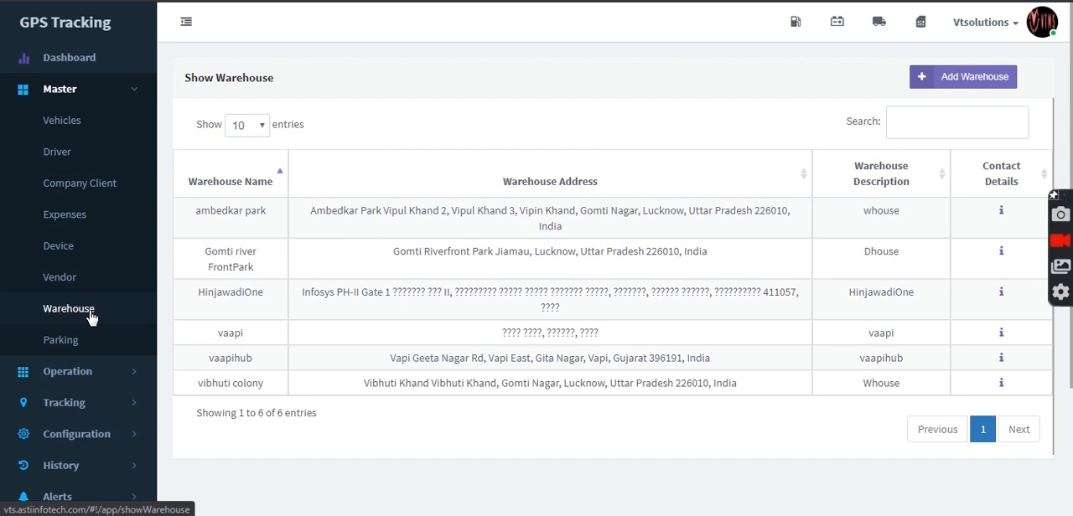
{"action": "left_click", "coordinate": [980, 87]}
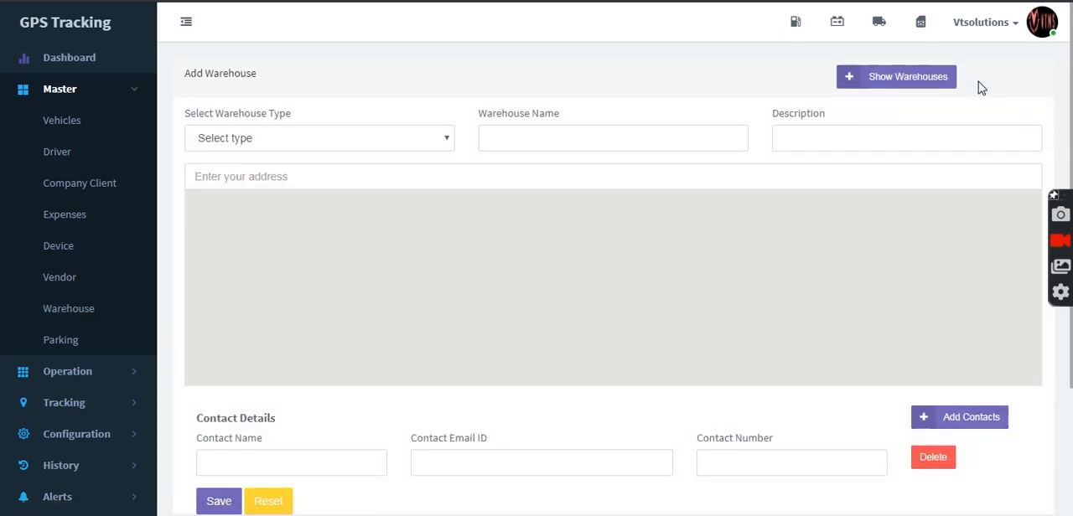
{"action": "left_click", "coordinate": [435, 141]}
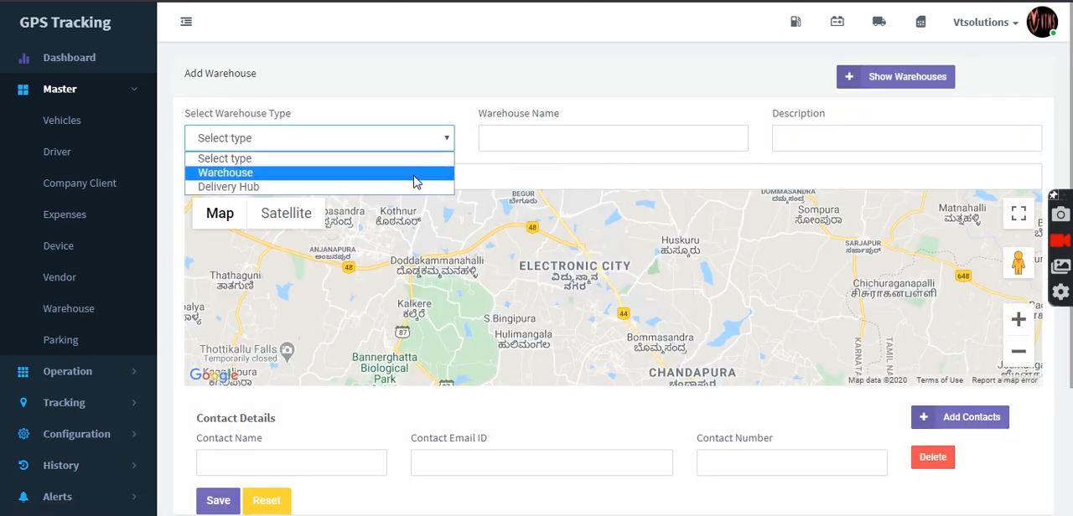
{"action": "left_click", "coordinate": [412, 174]}
{"action": "left_click", "coordinate": [556, 134]}
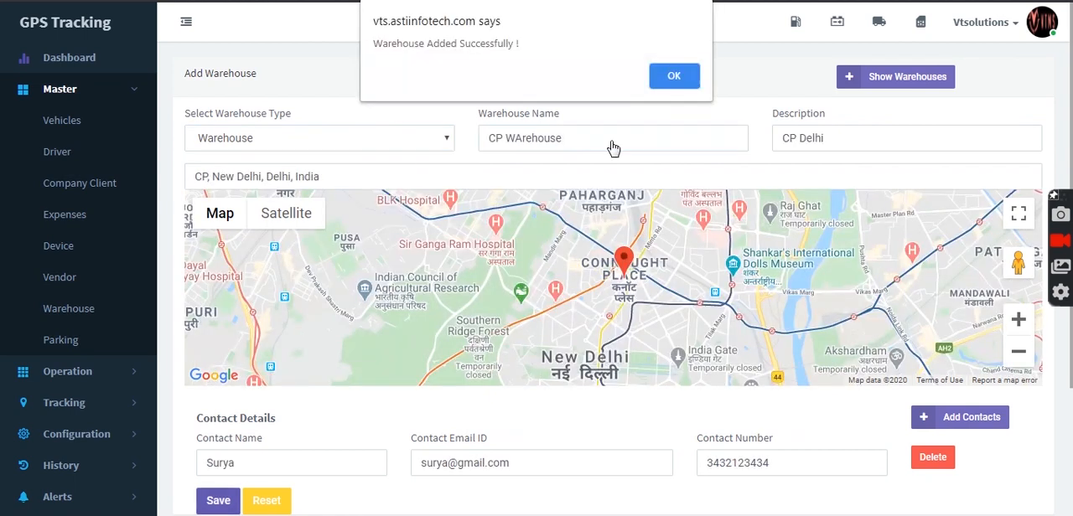
{"action": "left_click", "coordinate": [675, 77]}
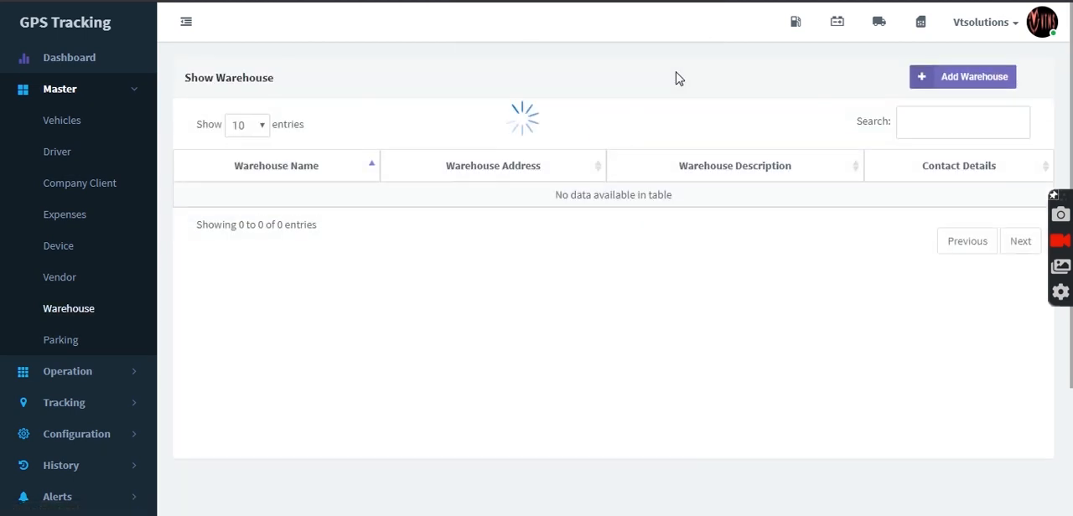
Step: Start a new parking lot named Parking Delhi with description Delhi Parking and a radius of 500
{"action": "left_click", "coordinate": [68, 346]}
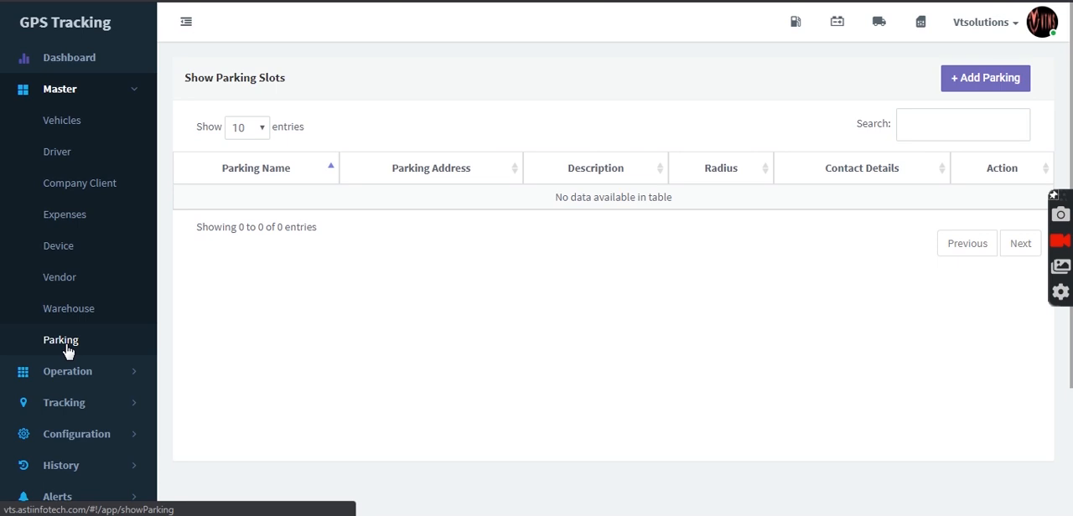
{"action": "left_click", "coordinate": [990, 82]}
{"action": "left_click", "coordinate": [337, 144]}
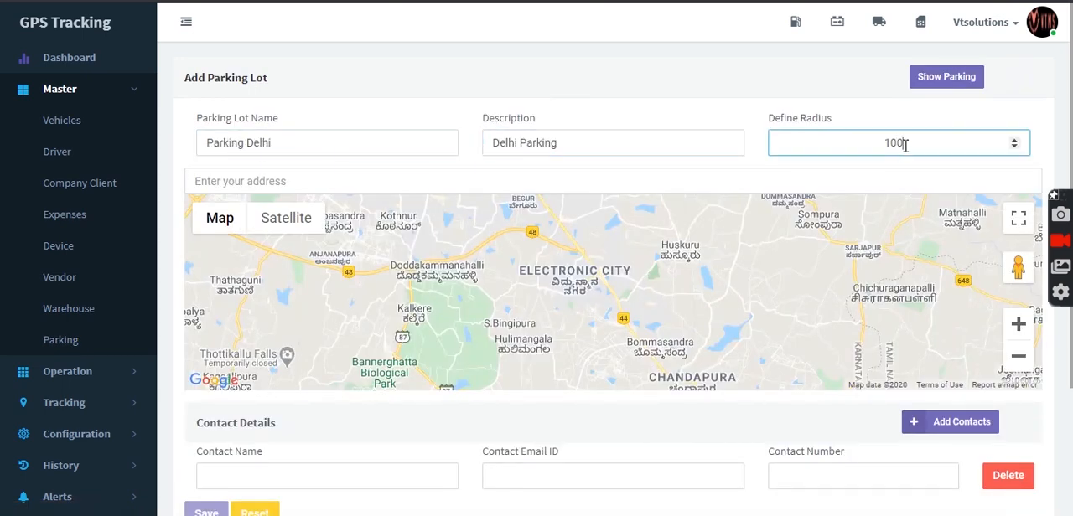
{"action": "type", "text": "0"}
{"action": "key", "text": "BackSpace"}
{"action": "key", "text": "BackSpace"}
{"action": "key", "text": "BackSpace"}
{"action": "key", "text": "BackSpace"}
{"action": "type", "text": "500"}
Step: Locate the parking lot on the map by searching for CP Delhi and choosing the CP, New Delhi suggestion
{"action": "left_click", "coordinate": [358, 477]}
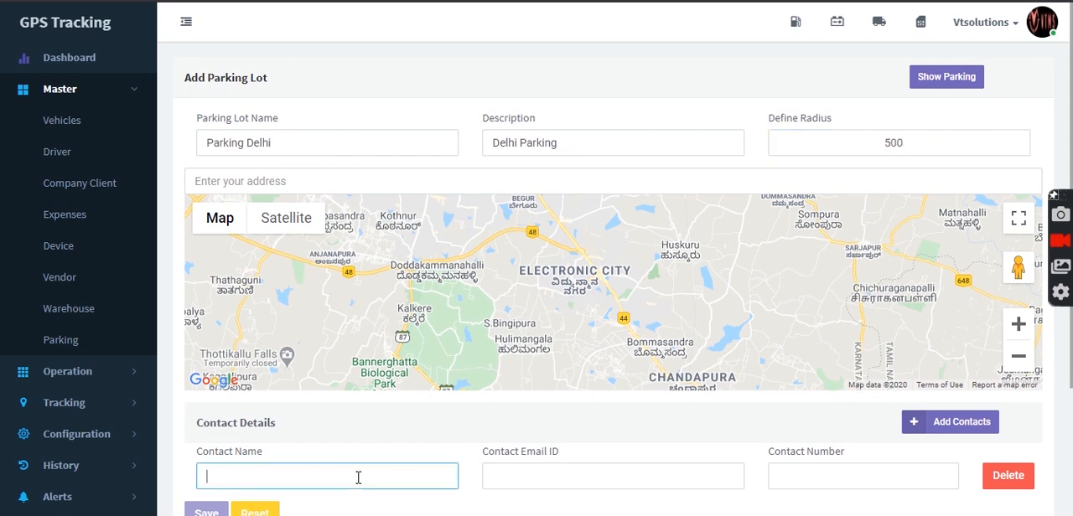
{"action": "left_click", "coordinate": [489, 189]}
{"action": "type", "text": "C"}
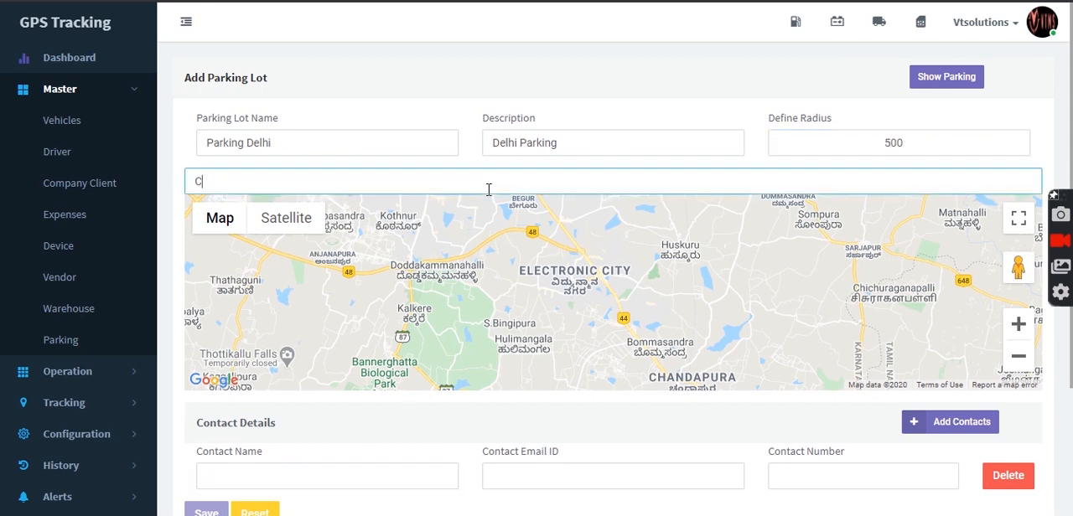
{"action": "type", "text": "P, New Delhi"}
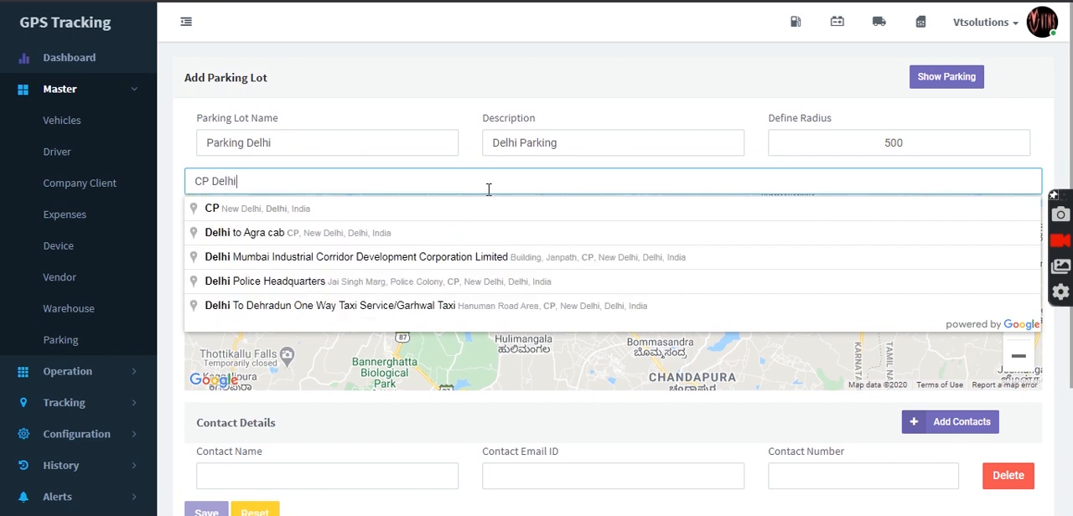
{"action": "left_click", "coordinate": [490, 209]}
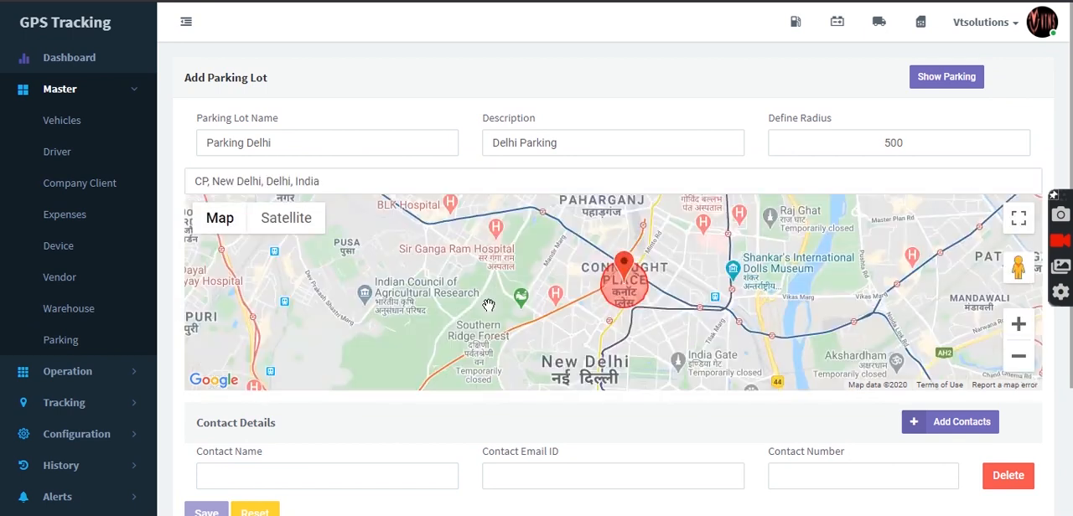
{"action": "left_click", "coordinate": [1018, 325]}
Step: Fill in the contact person's name, e-mail and phone number, and save the parking lot
{"action": "left_click", "coordinate": [403, 479]}
{"action": "type", "text": "Tarun"}
{"action": "key", "text": "Tab"}
{"action": "key", "text": "Tab"}
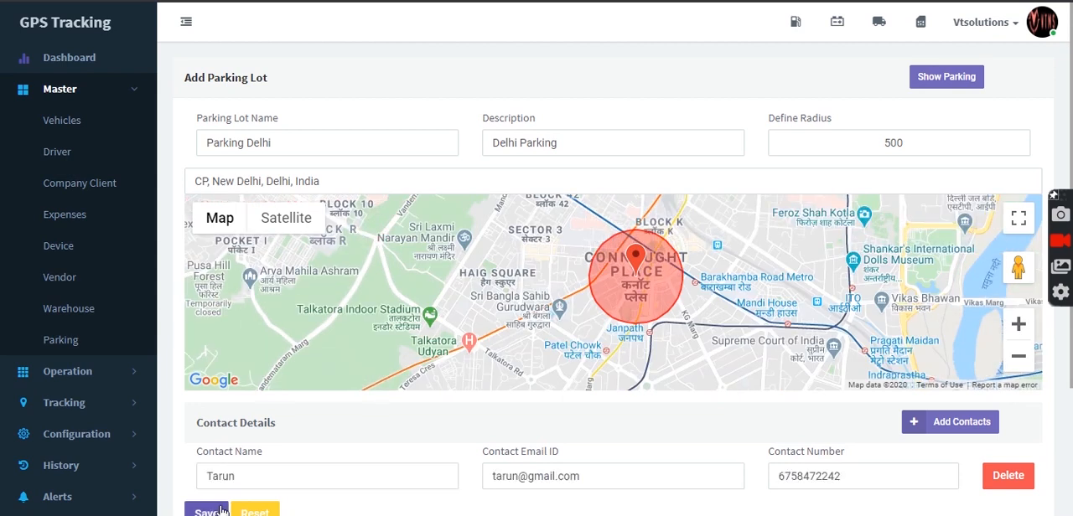
{"action": "left_click", "coordinate": [223, 512]}
{"action": "left_click", "coordinate": [668, 77]}
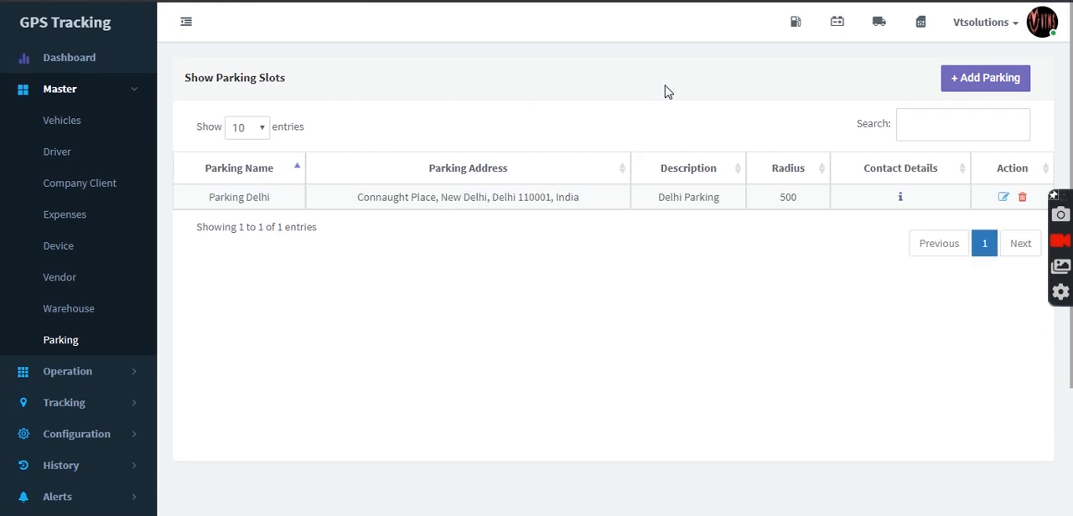
Step: Review the vehicle groups, checking demo group A's edit form and its available and grouped vehicles
{"action": "left_click", "coordinate": [120, 99]}
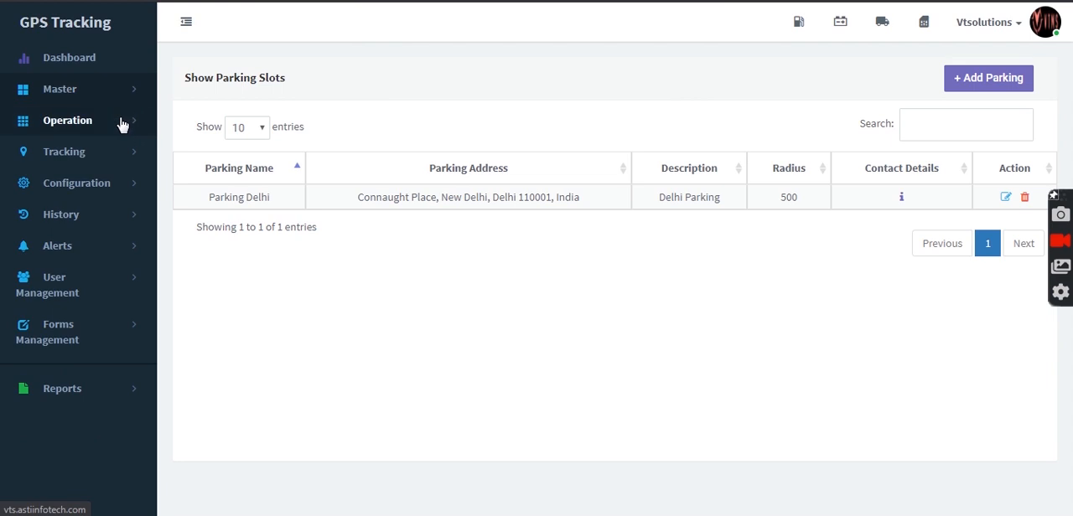
{"action": "left_click", "coordinate": [122, 124]}
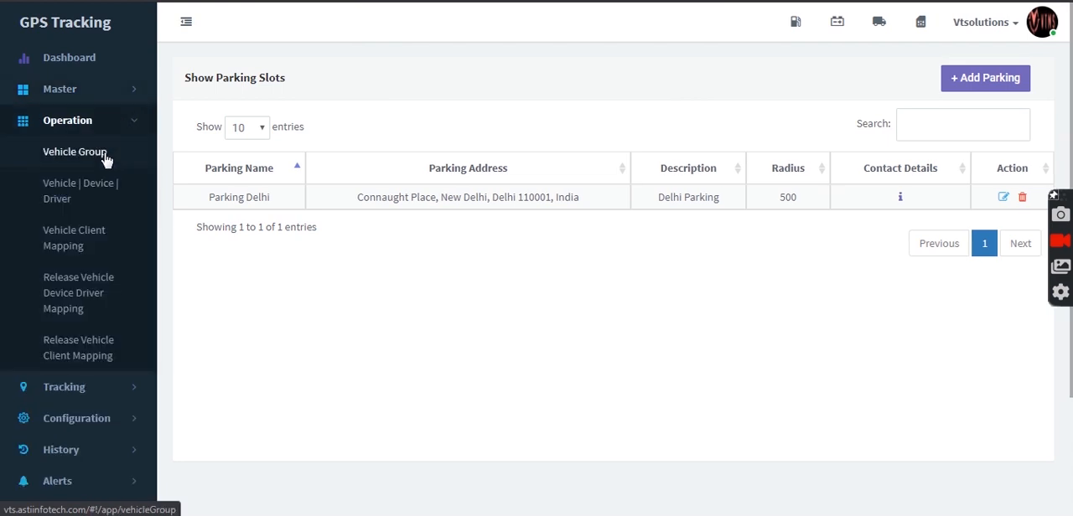
{"action": "left_click", "coordinate": [105, 159]}
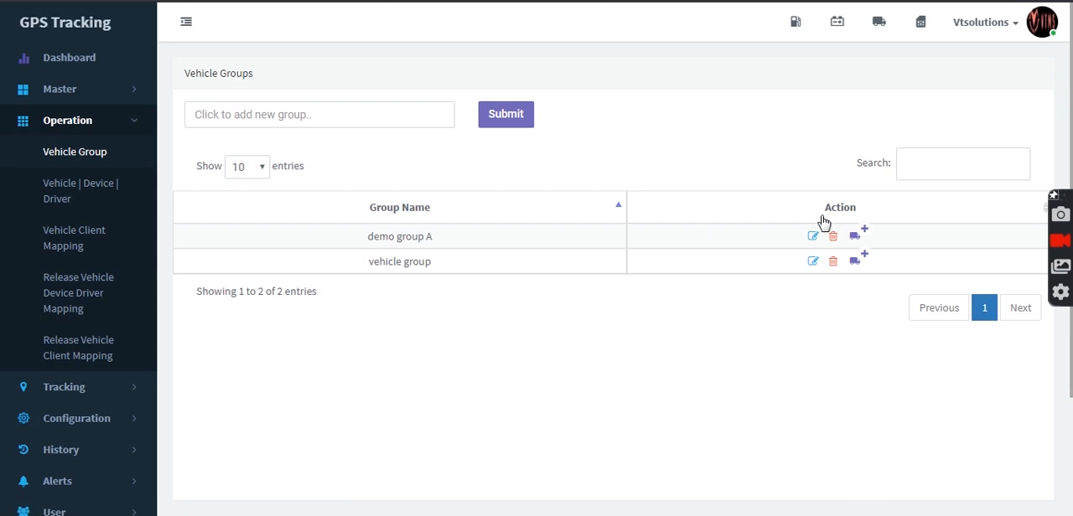
{"action": "left_click", "coordinate": [812, 238]}
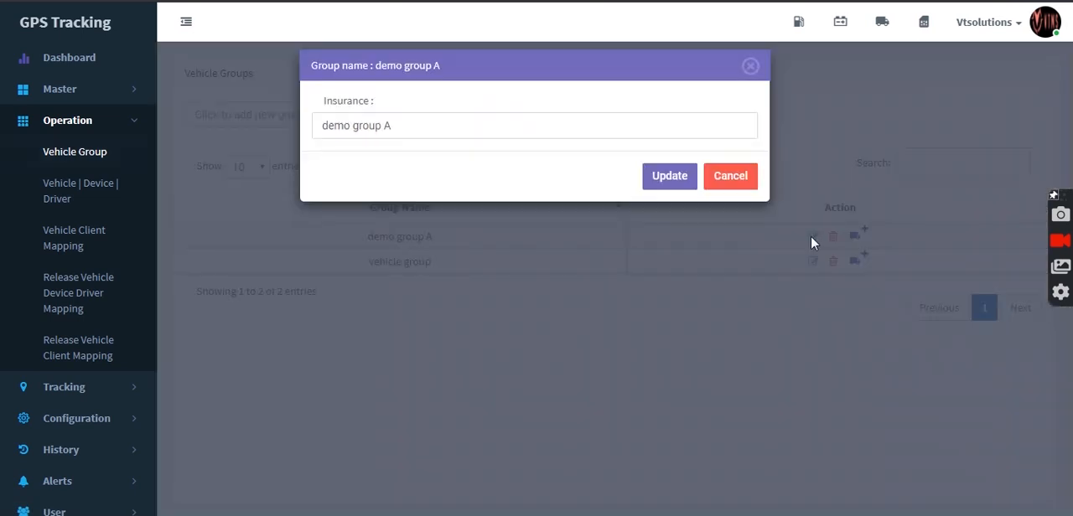
{"action": "left_click", "coordinate": [717, 181]}
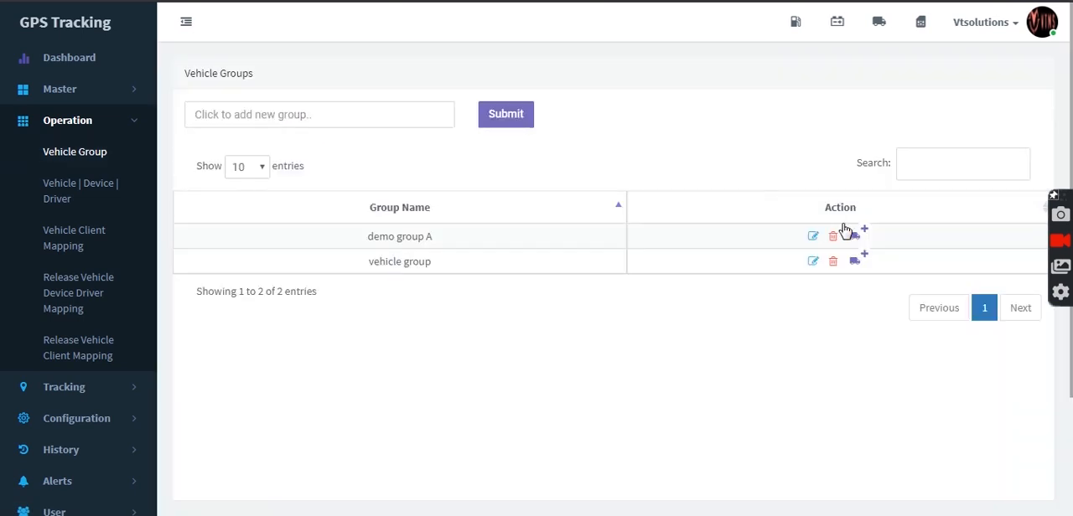
{"action": "left_click", "coordinate": [857, 234]}
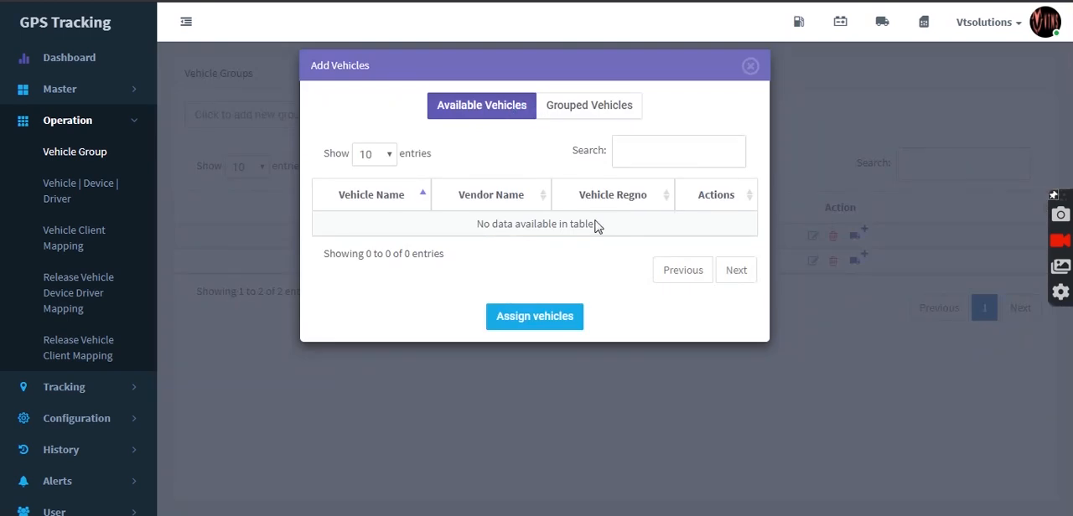
{"action": "left_click", "coordinate": [604, 108]}
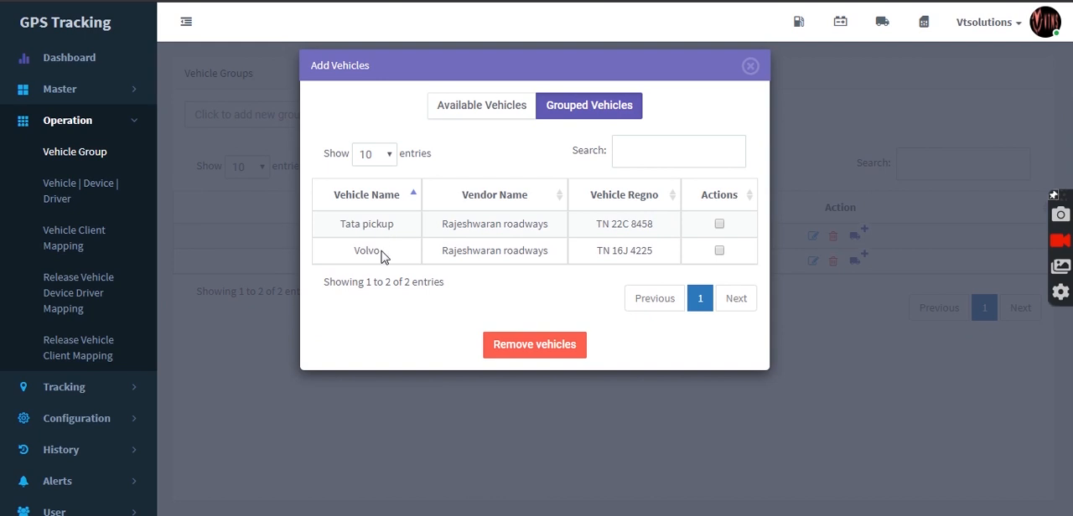
{"action": "left_click", "coordinate": [754, 70]}
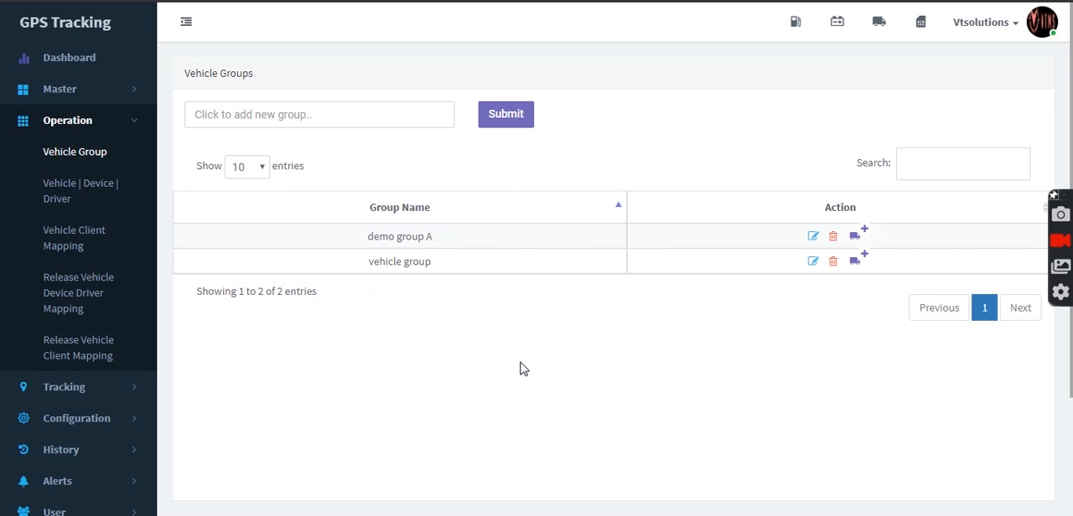
Step: Review the vehicle-device-driver mapping, vehicle client mapping and both mapping release pages
{"action": "left_click", "coordinate": [105, 199]}
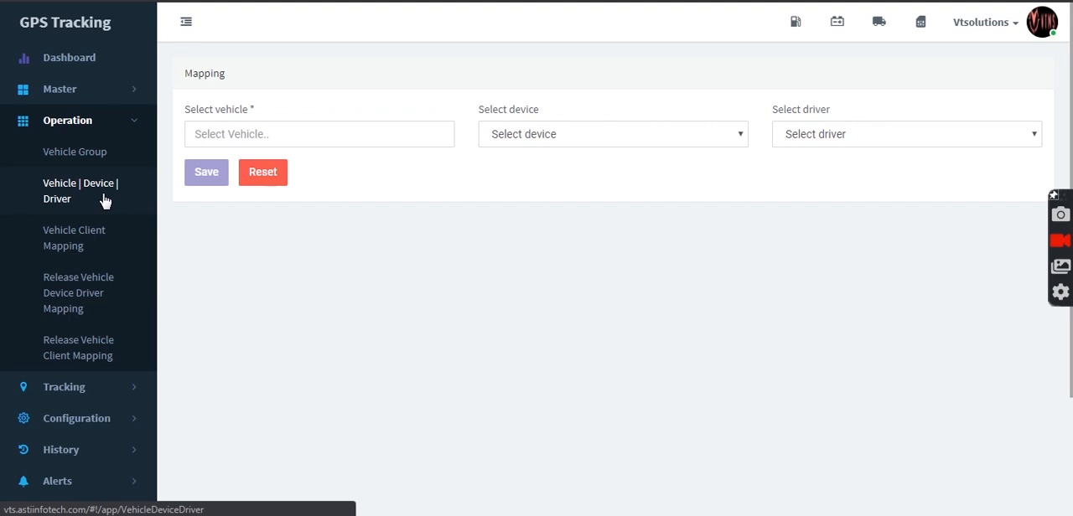
{"action": "left_click", "coordinate": [93, 242]}
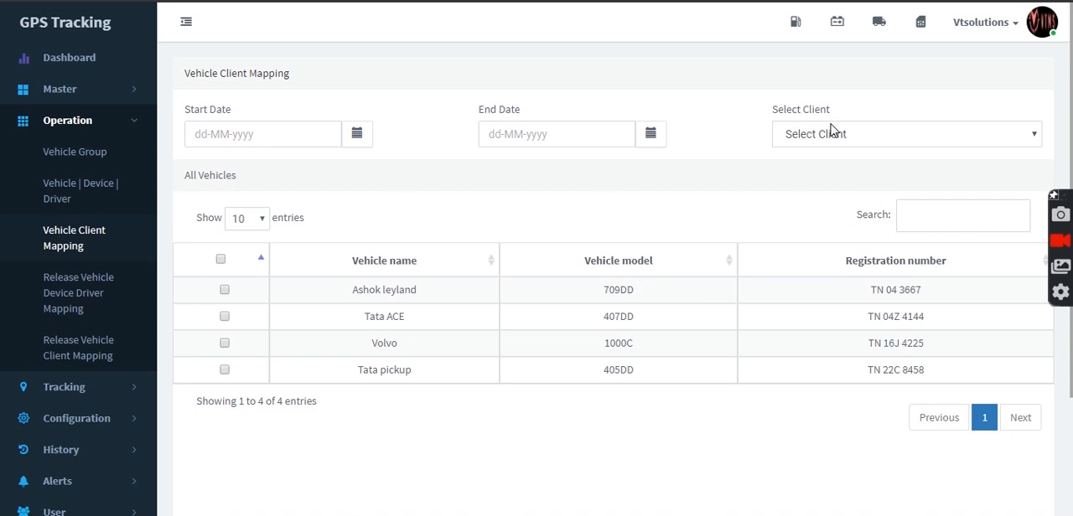
{"action": "left_click", "coordinate": [95, 297]}
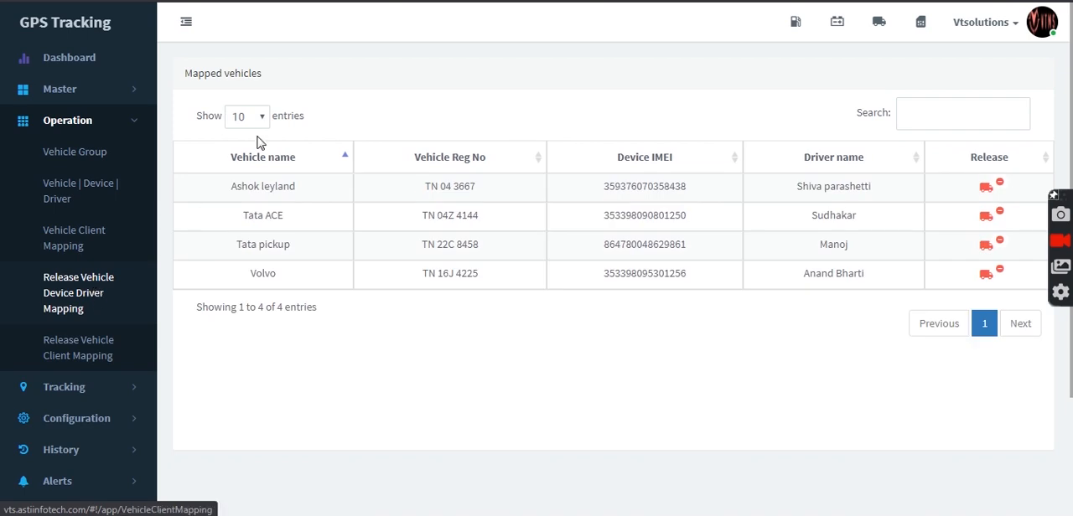
{"action": "left_click", "coordinate": [92, 357]}
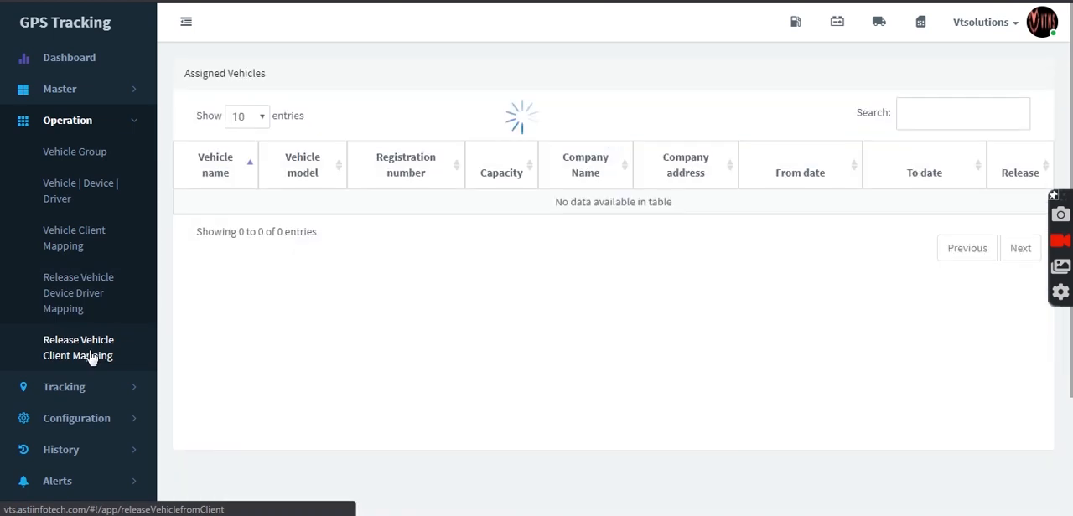
Step: Start a new tracking route named Delhi To LKO with vibhuti colony as the source
{"action": "left_click", "coordinate": [99, 386]}
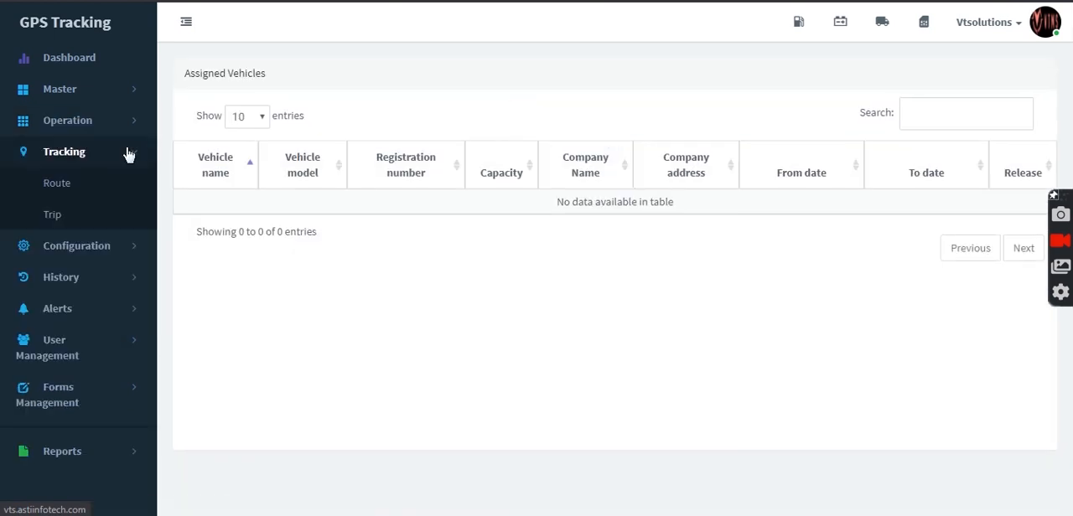
{"action": "left_click", "coordinate": [57, 184]}
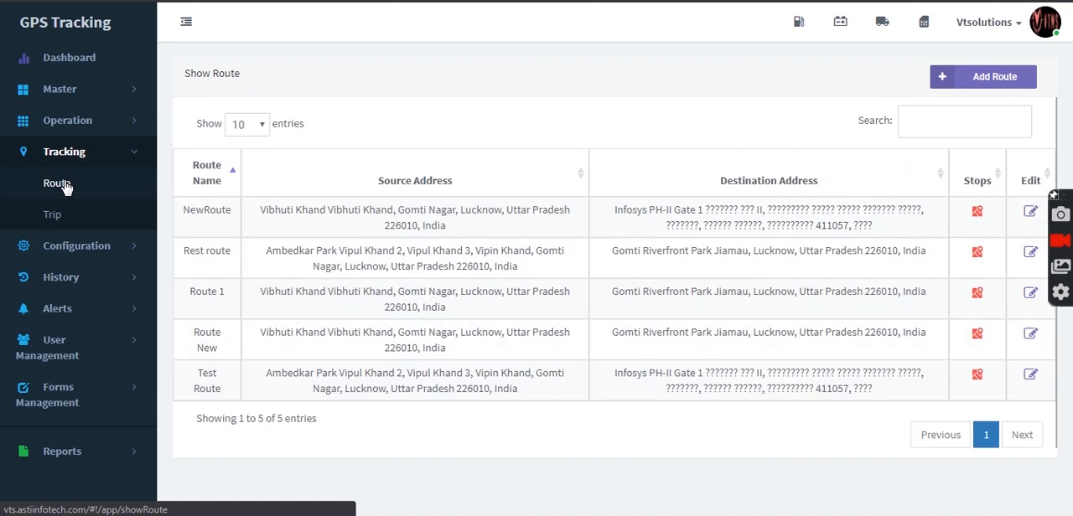
{"action": "left_click", "coordinate": [998, 81]}
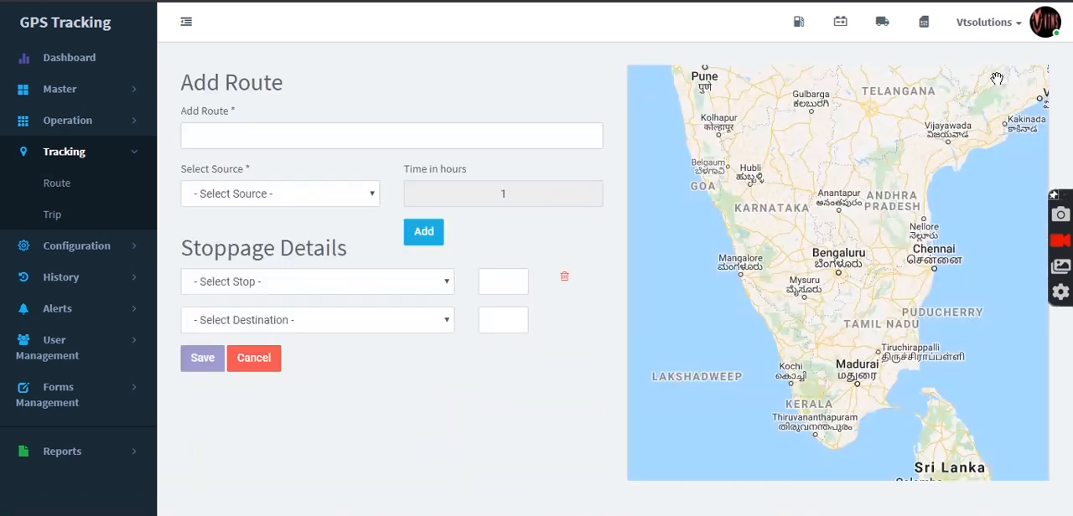
{"action": "left_click", "coordinate": [436, 139]}
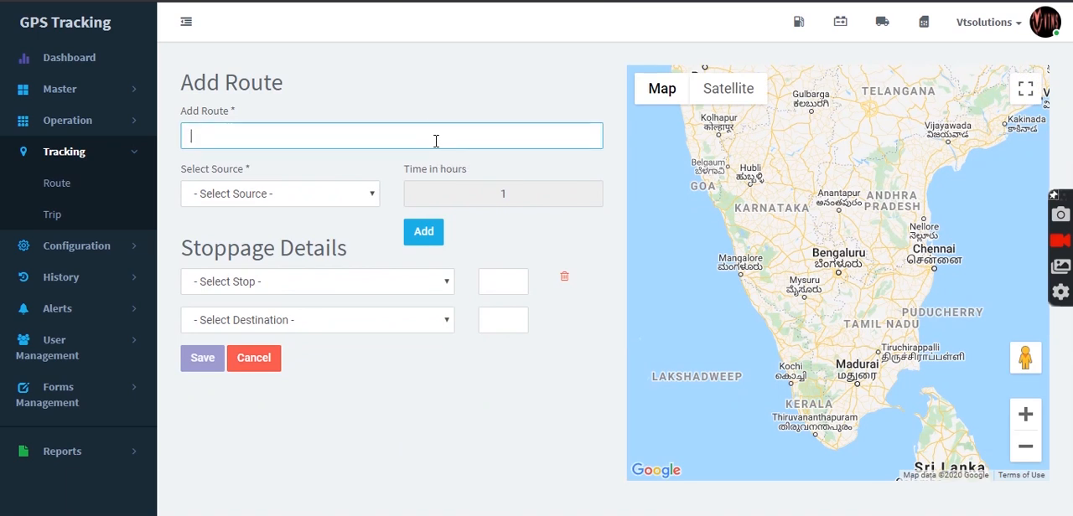
{"action": "type", "text": "Delhi "}
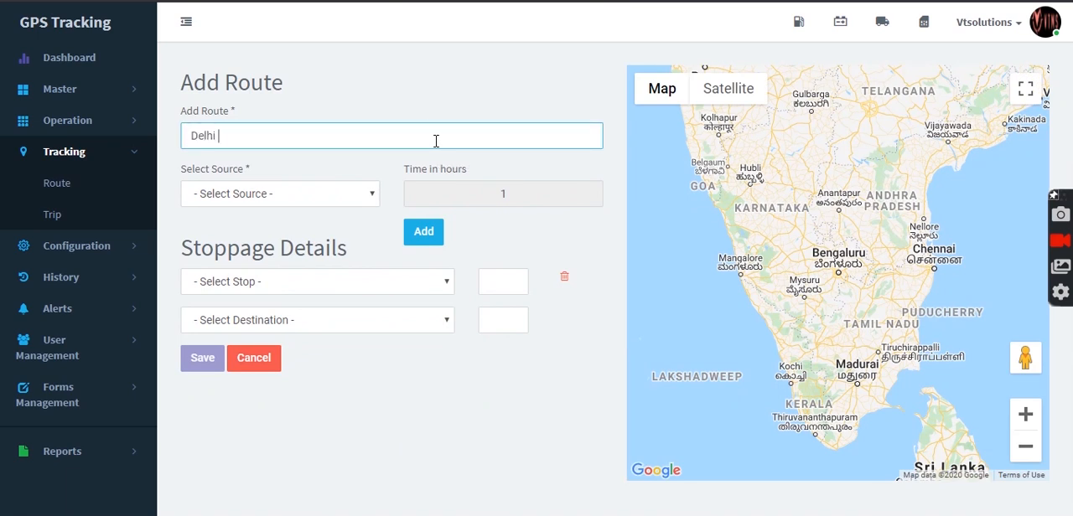
{"action": "type", "text": "To LKO"}
{"action": "left_click", "coordinate": [369, 193]}
{"action": "left_click", "coordinate": [341, 234]}
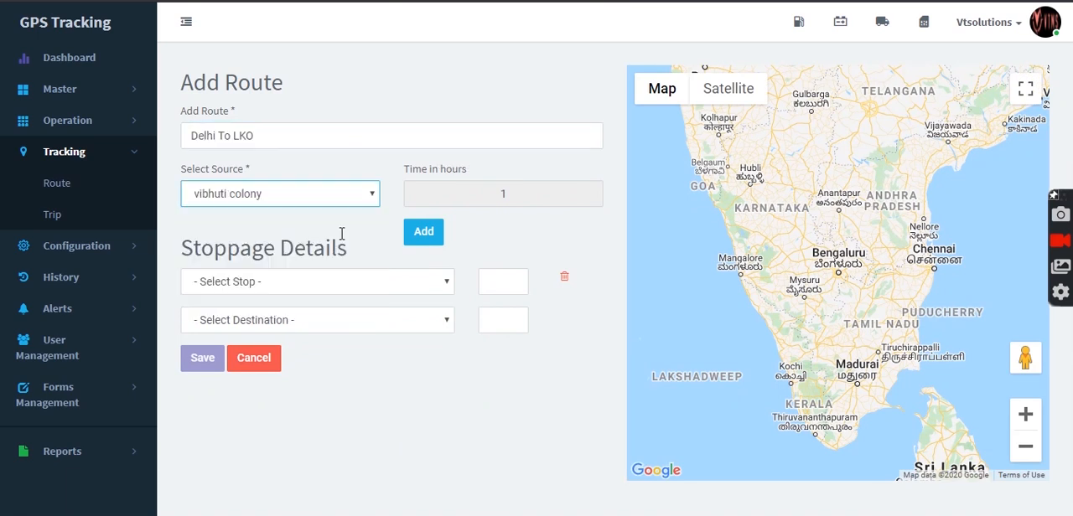
Step: Select the Ambedkar Park address as the route's stop, and add and remove an extra stop row
{"action": "left_click", "coordinate": [347, 281]}
{"action": "left_click", "coordinate": [352, 330]}
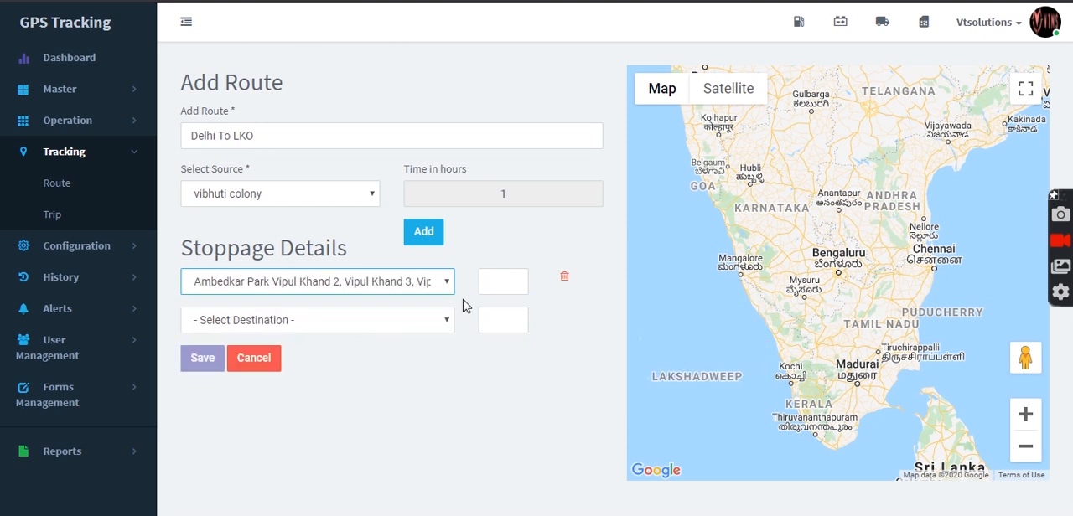
{"action": "left_click", "coordinate": [439, 239]}
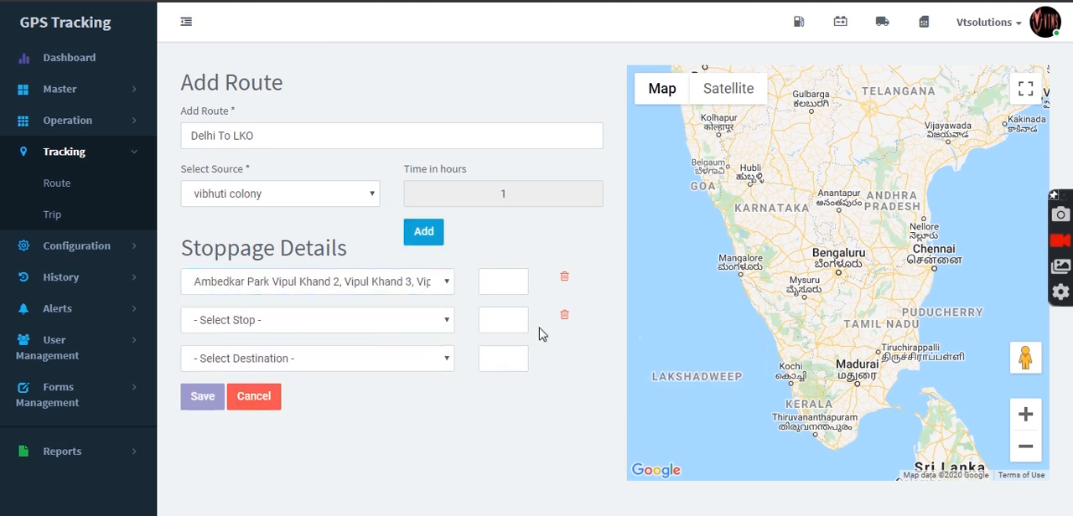
{"action": "left_click", "coordinate": [567, 319]}
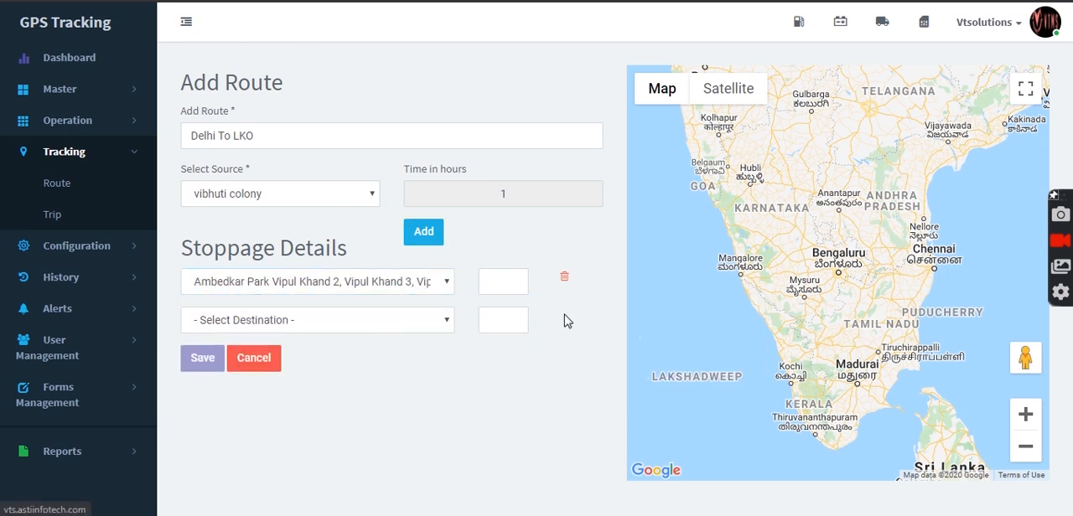
Step: Set vaapihub as the destination, enter 2 hours for the stop and 3 for the destination, and save the route
{"action": "left_click", "coordinate": [439, 328]}
{"action": "left_click", "coordinate": [385, 428]}
{"action": "left_click", "coordinate": [501, 282]}
{"action": "type", "text": "2"}
{"action": "left_click", "coordinate": [499, 318]}
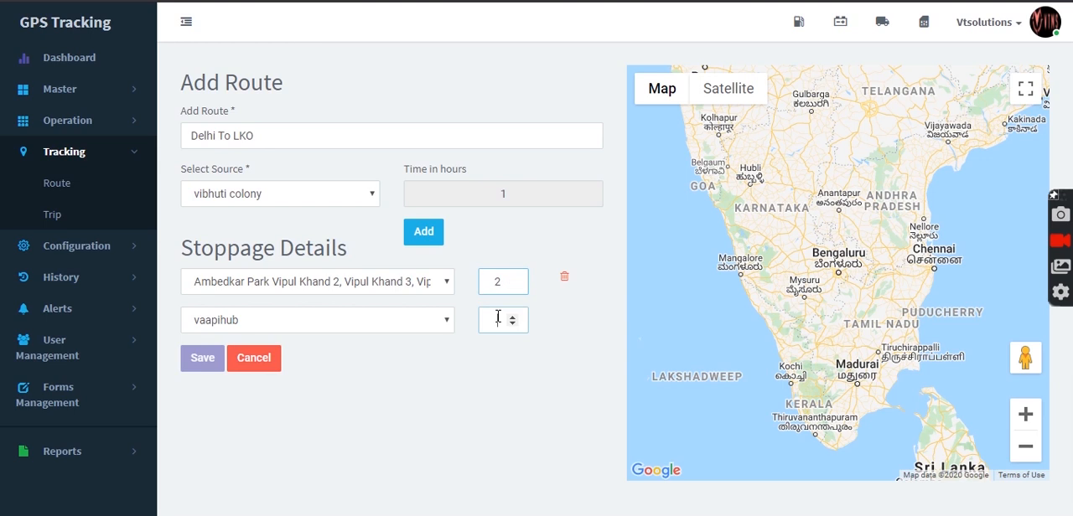
{"action": "type", "text": "3"}
{"action": "left_click", "coordinate": [215, 362]}
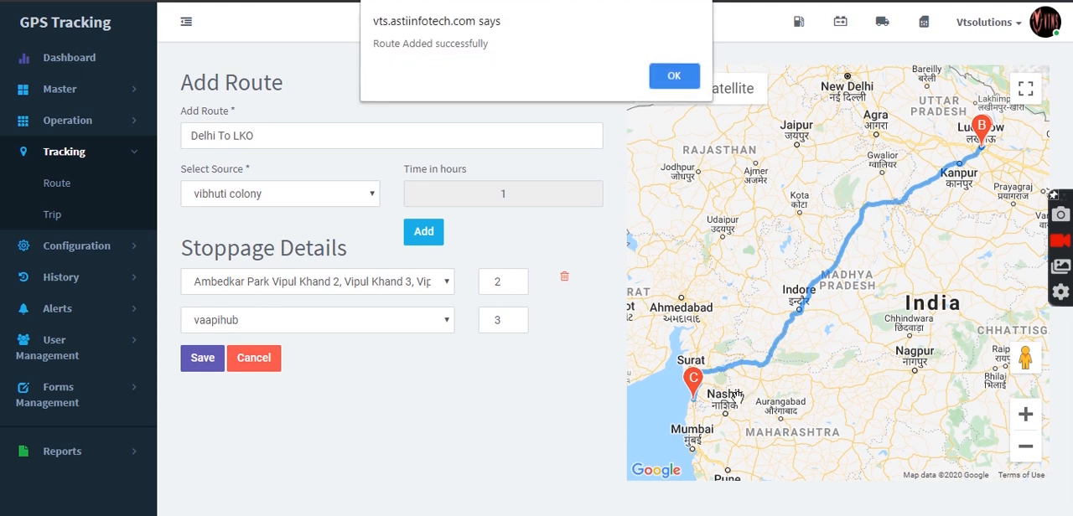
{"action": "left_click", "coordinate": [686, 81]}
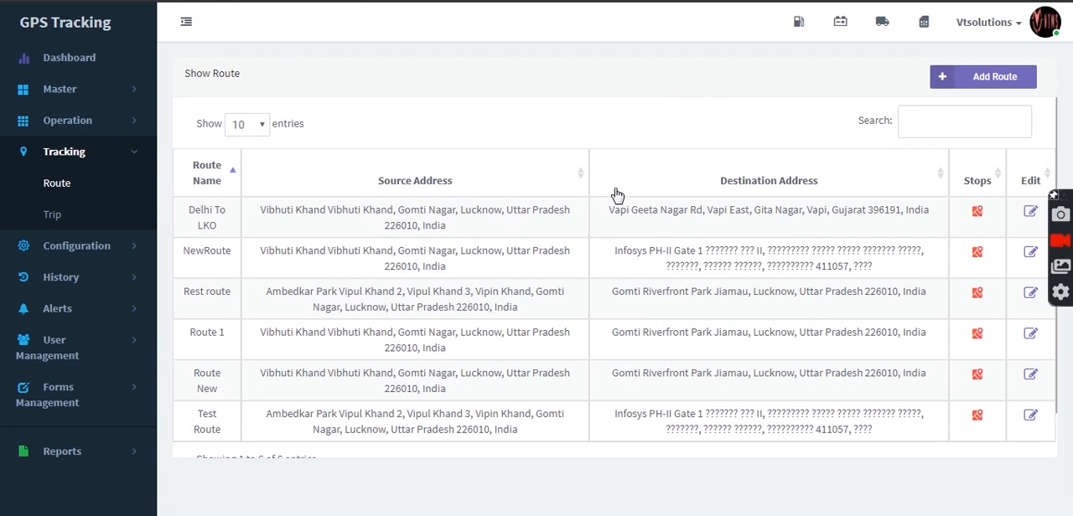
Step: Start a new trip plan on the tracking trip page with Single day plan as its plan type
{"action": "left_click", "coordinate": [56, 221]}
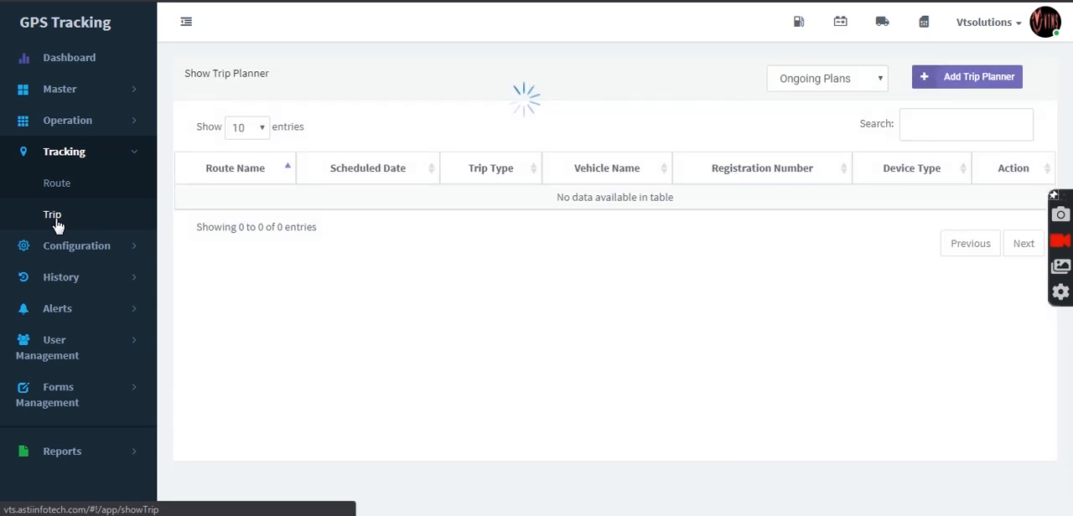
{"action": "left_click", "coordinate": [939, 81]}
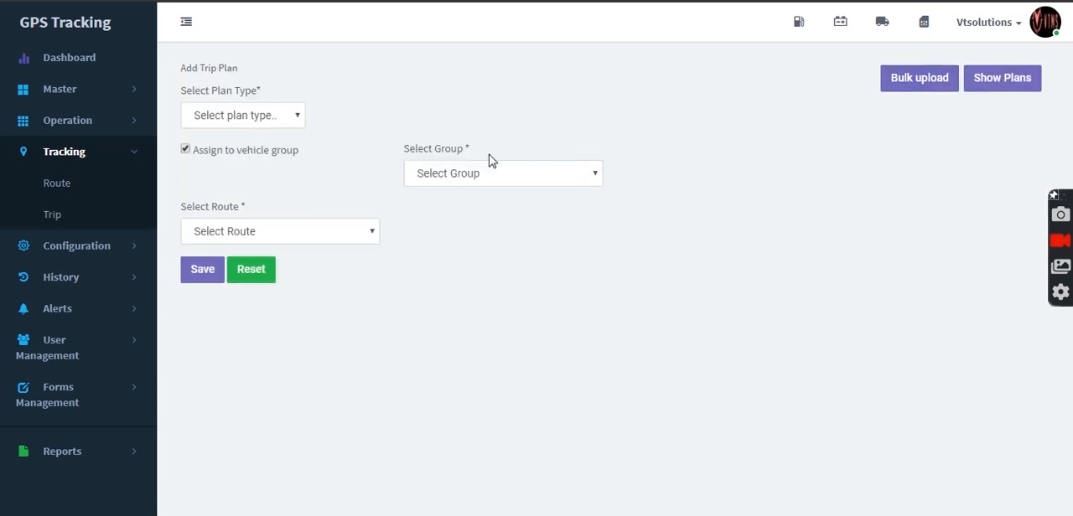
{"action": "left_click", "coordinate": [286, 118]}
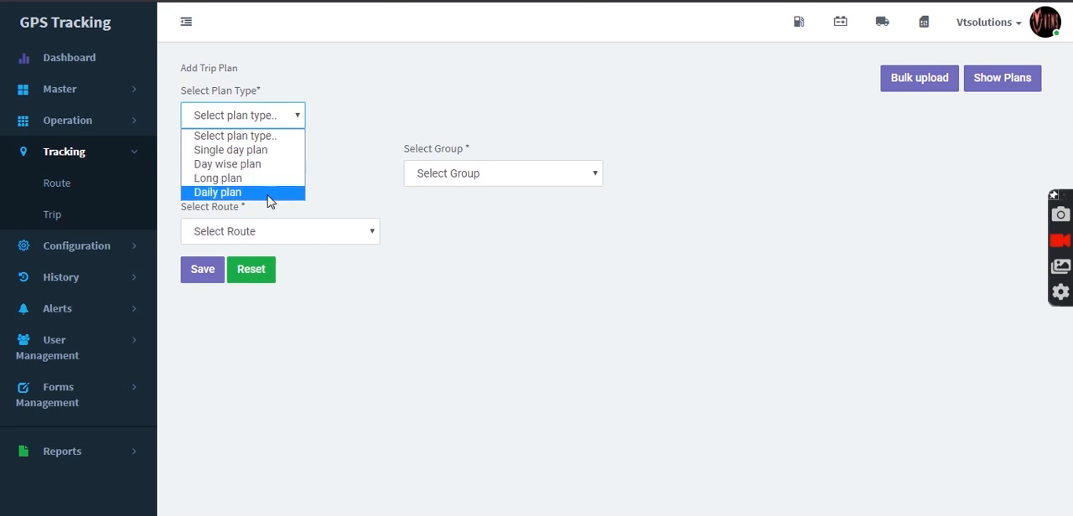
{"action": "left_click", "coordinate": [290, 154]}
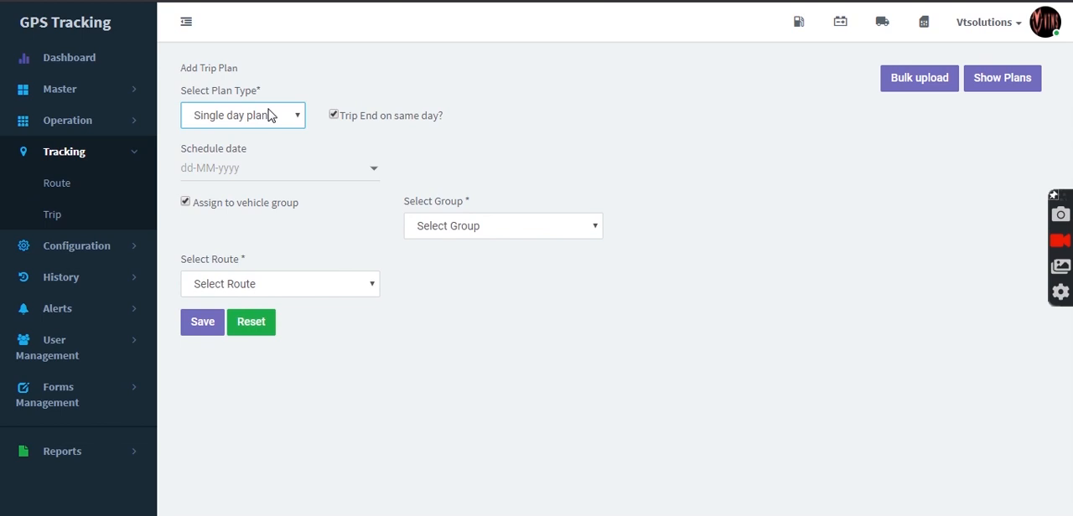
Step: Review the scheduling fields of the Day wise, Long and Daily plan types in turn
{"action": "left_click", "coordinate": [270, 121]}
{"action": "left_click", "coordinate": [267, 165]}
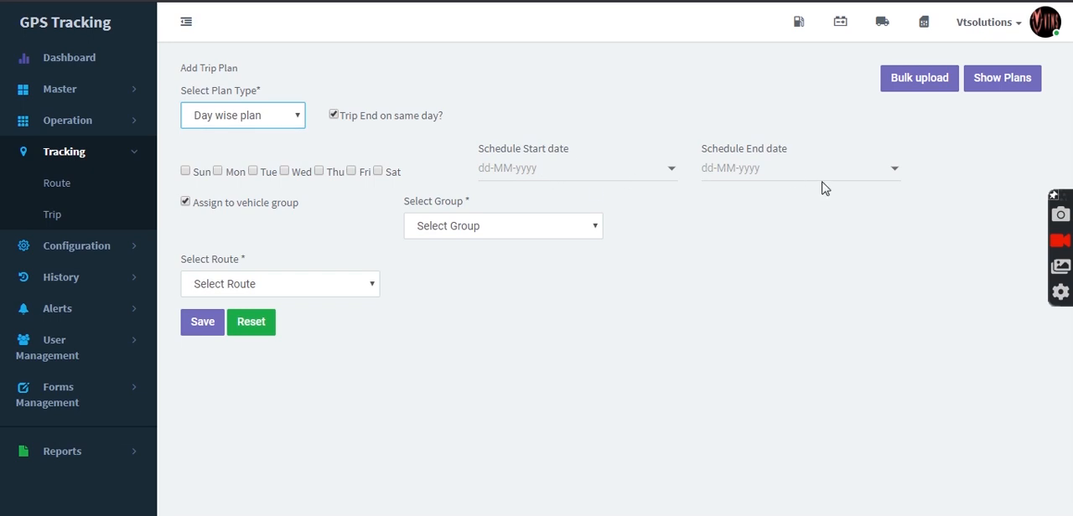
{"action": "left_click", "coordinate": [216, 174]}
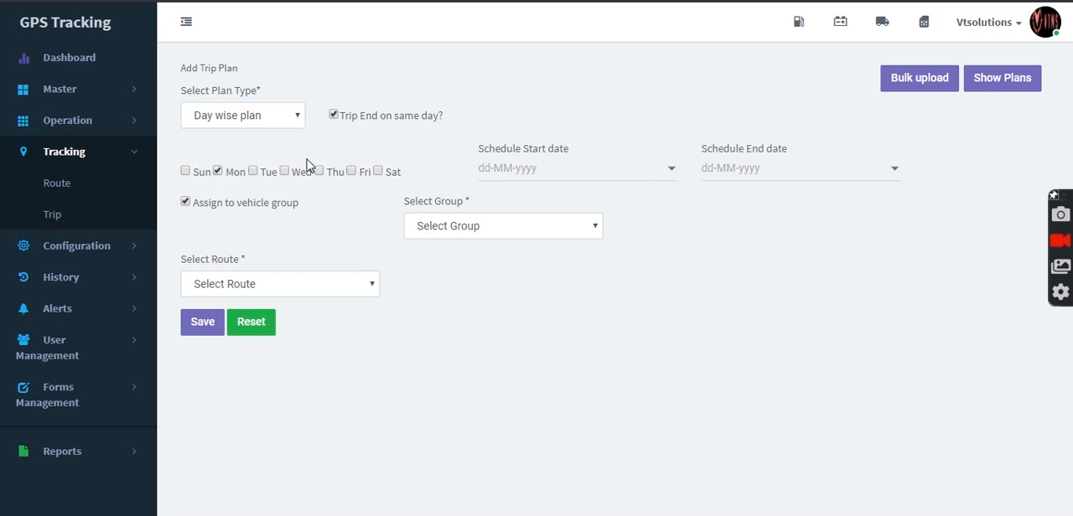
{"action": "left_click", "coordinate": [267, 119]}
{"action": "left_click", "coordinate": [242, 179]}
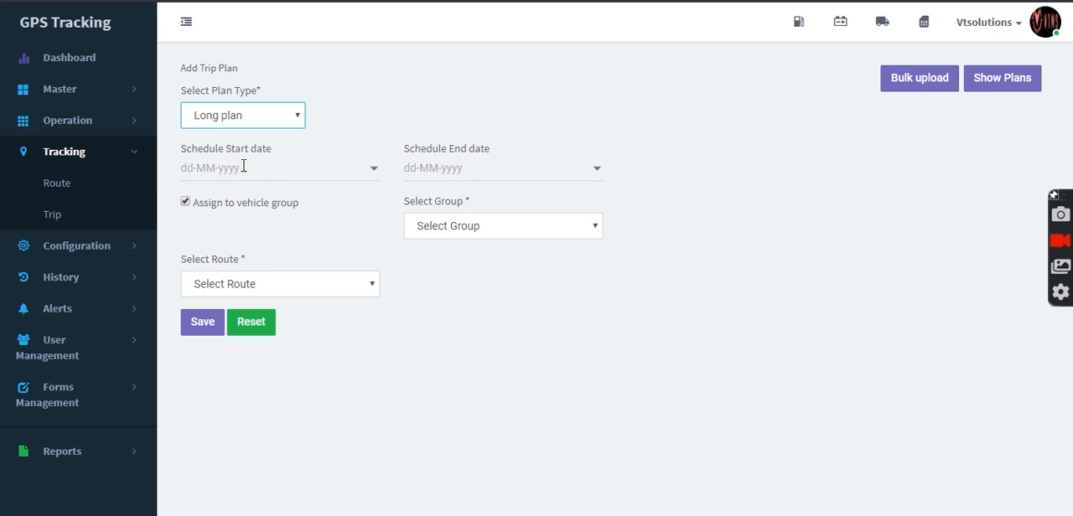
{"action": "left_click", "coordinate": [287, 117]}
{"action": "left_click", "coordinate": [257, 192]}
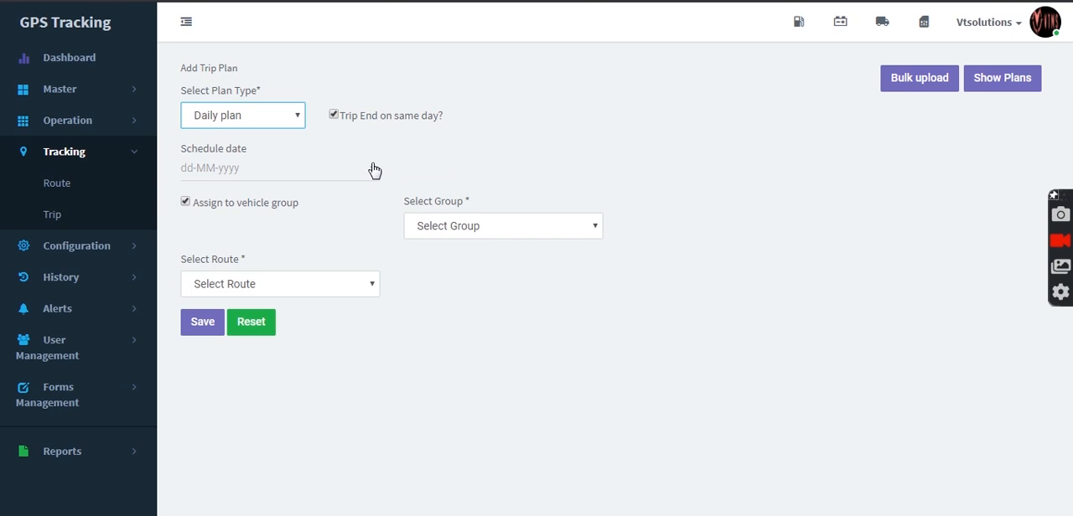
Step: Make it a Single day plan scheduled for 06-05-2020 on the Delhi To LKO route
{"action": "left_click", "coordinate": [285, 118]}
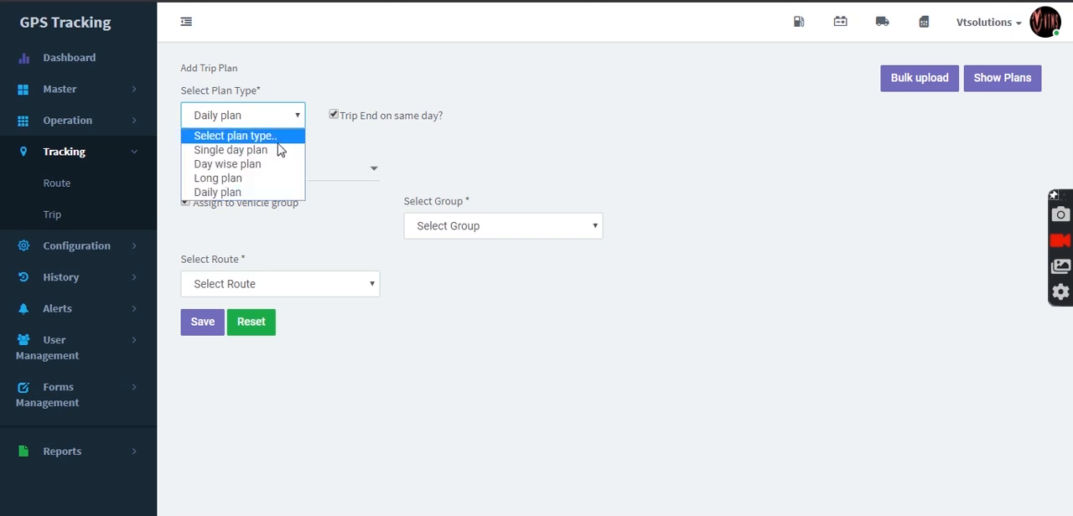
{"action": "left_click", "coordinate": [279, 151]}
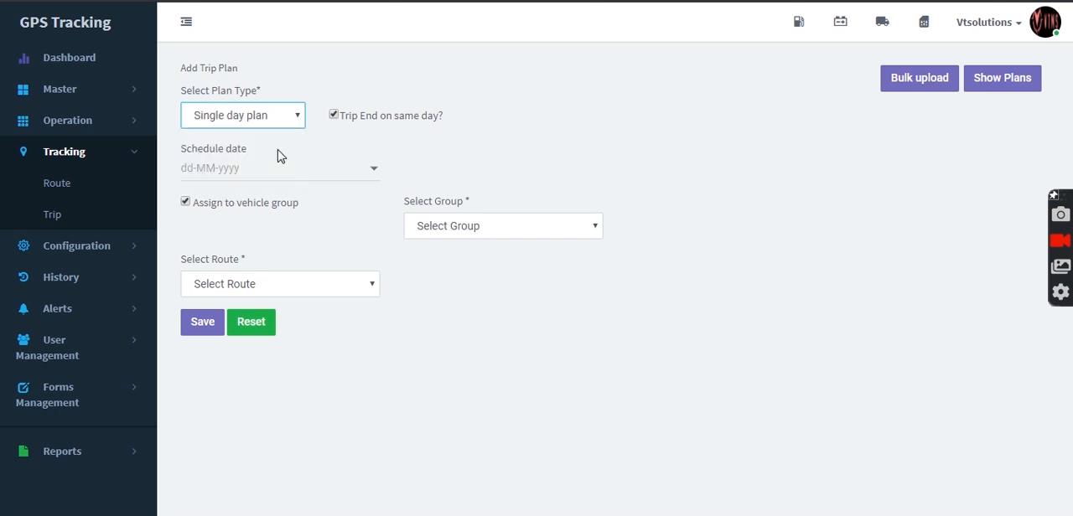
{"action": "left_click", "coordinate": [323, 174]}
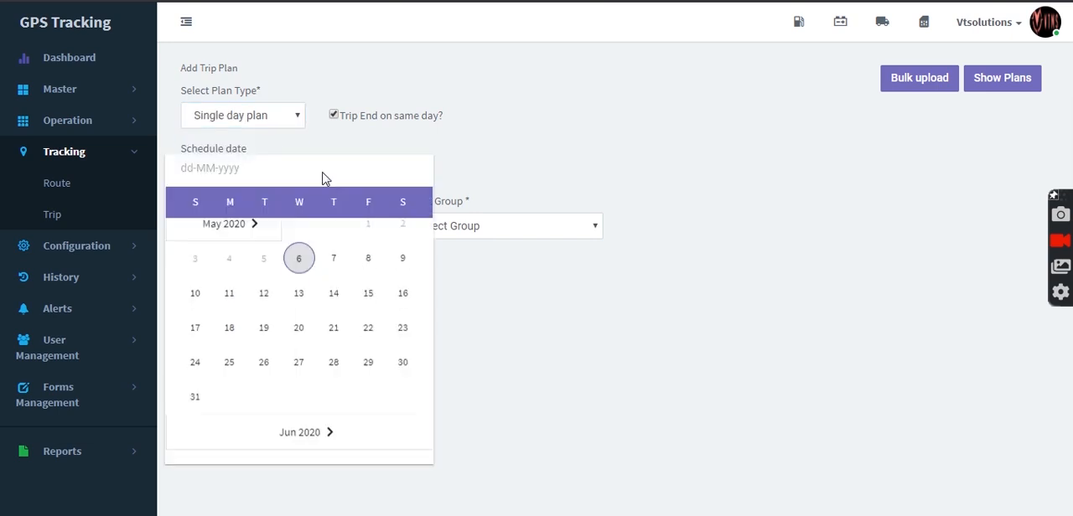
{"action": "left_click", "coordinate": [299, 271]}
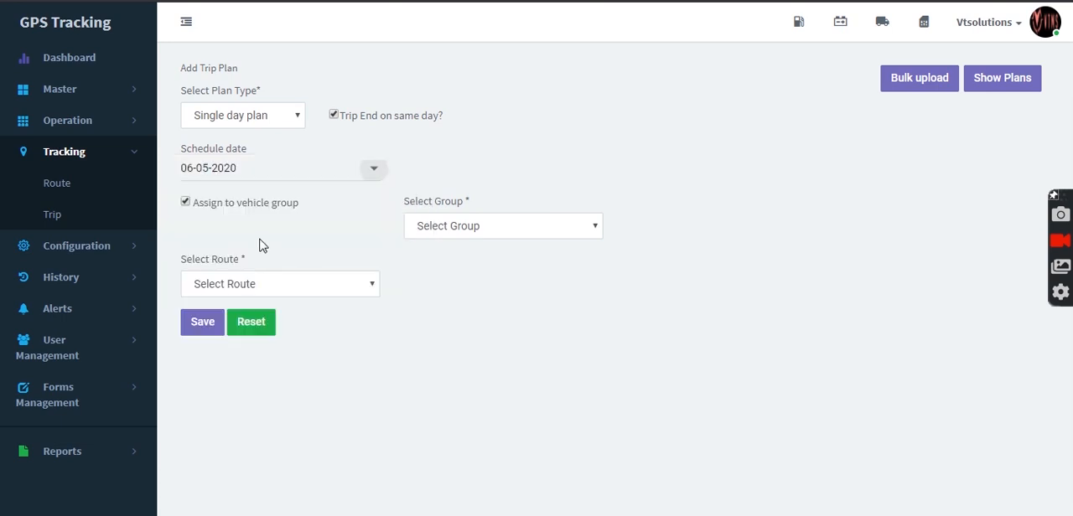
{"action": "left_click", "coordinate": [293, 289]}
{"action": "left_click", "coordinate": [294, 390]}
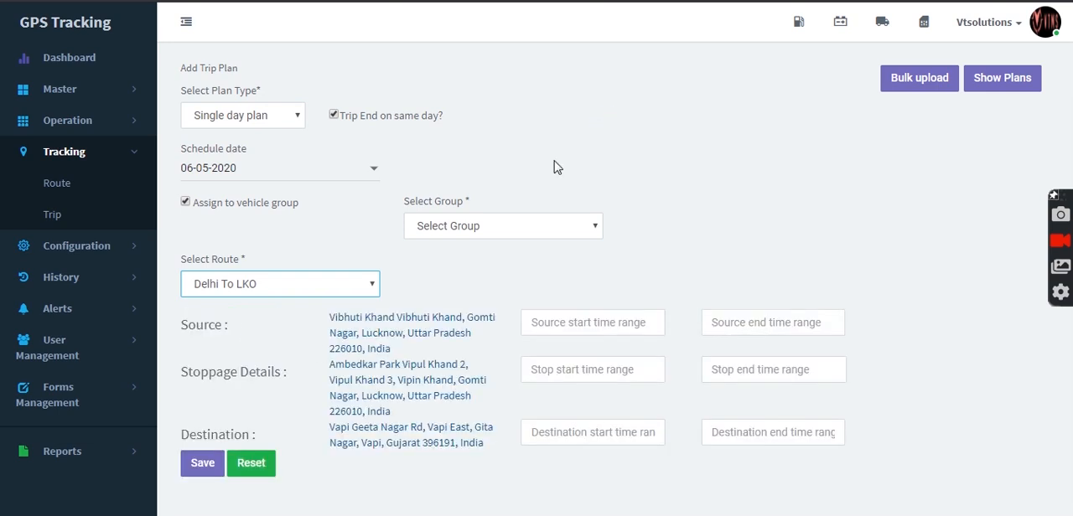
{"action": "left_click", "coordinate": [186, 202]}
{"action": "left_click", "coordinate": [439, 225]}
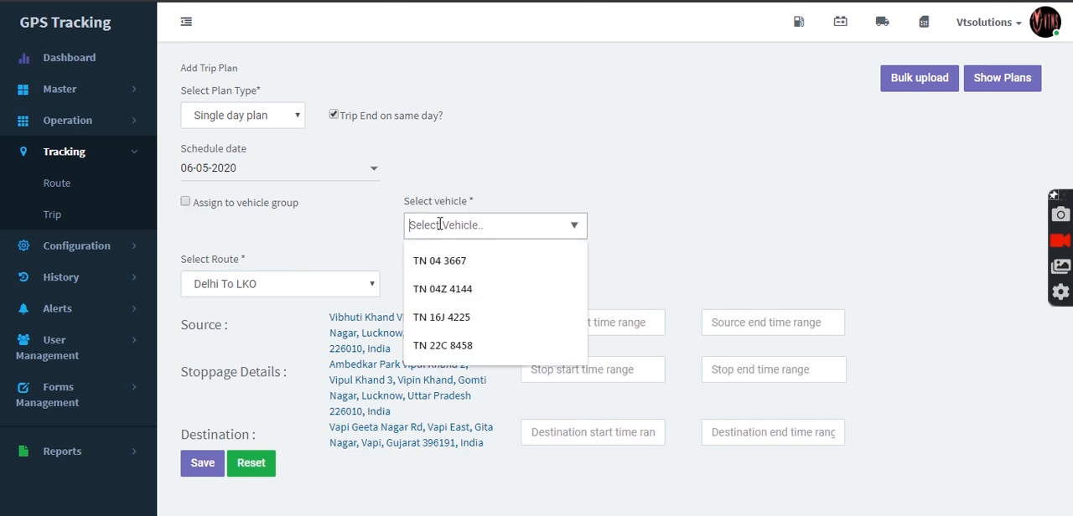
{"action": "left_click", "coordinate": [494, 273]}
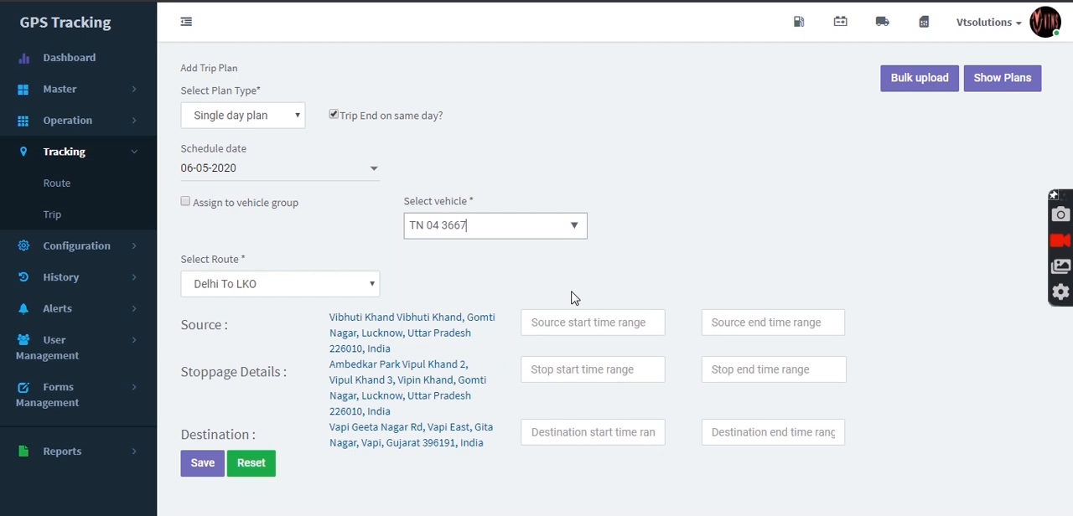
Step: Set the source start time to 22:00 and the source end time to 20:10
{"action": "left_click", "coordinate": [591, 331]}
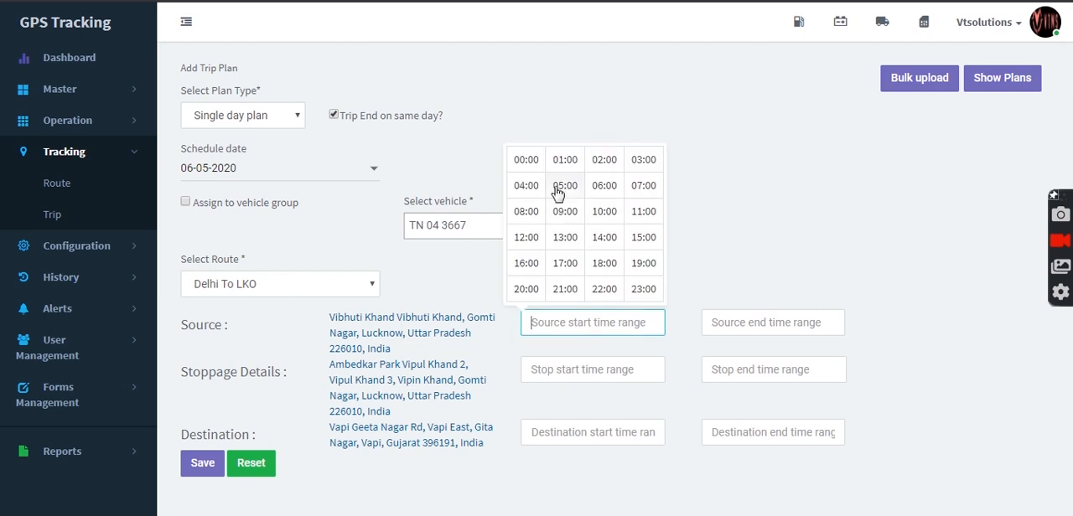
{"action": "left_click", "coordinate": [602, 290]}
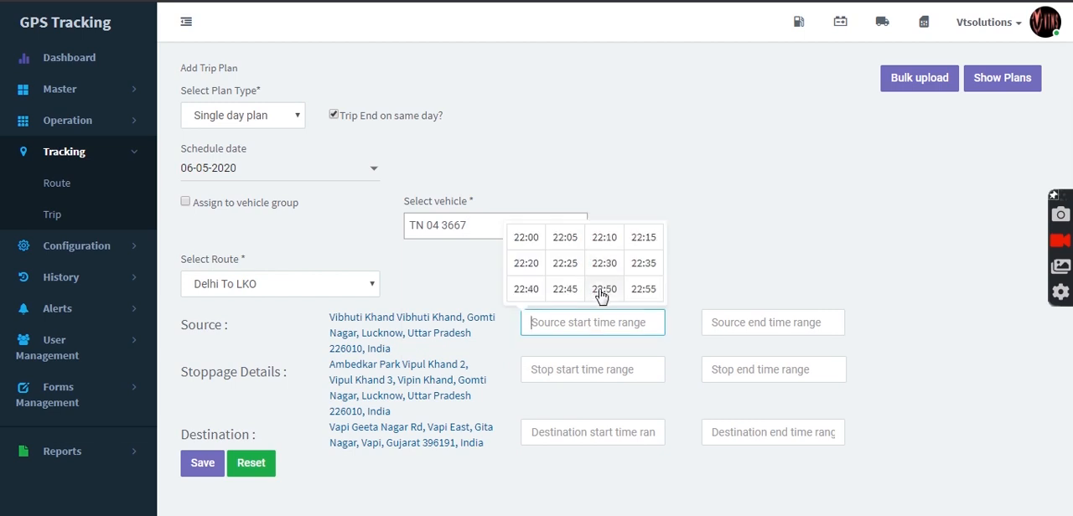
{"action": "left_click", "coordinate": [526, 239]}
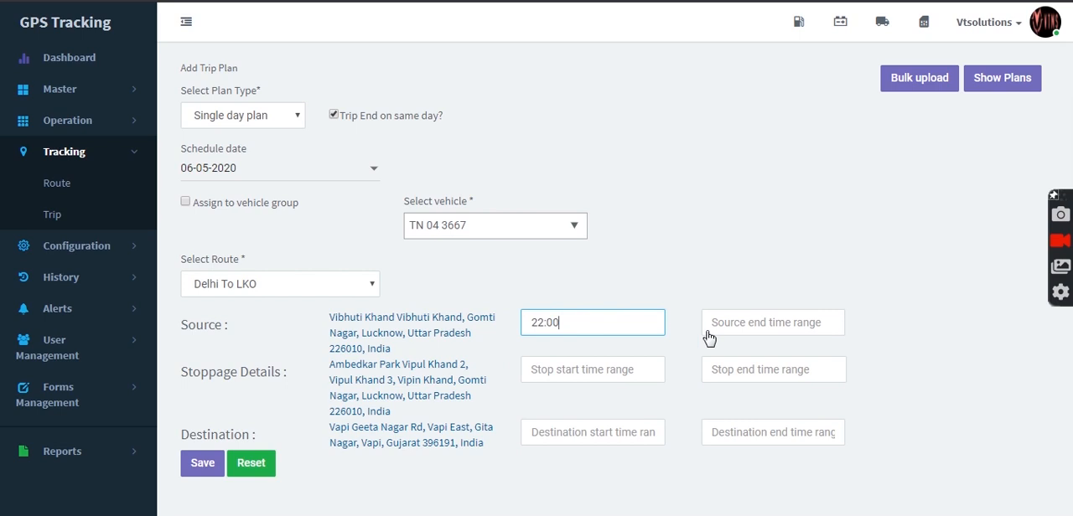
{"action": "left_click", "coordinate": [723, 321]}
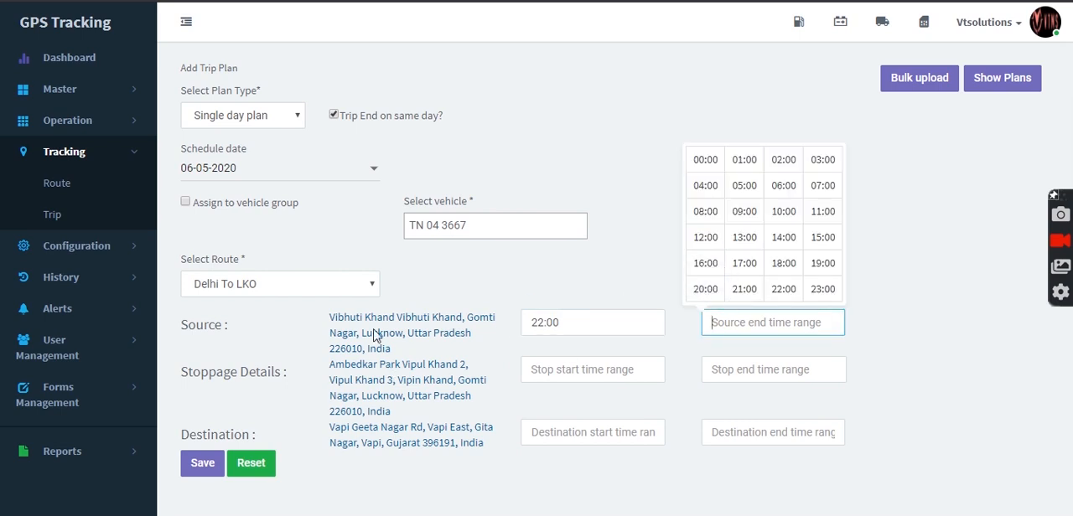
{"action": "left_click", "coordinate": [714, 290]}
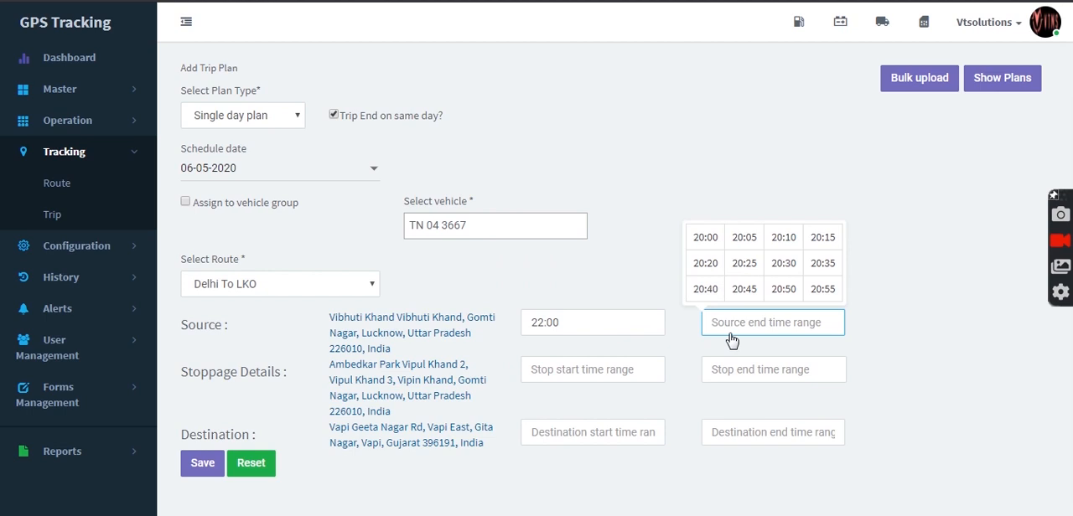
{"action": "left_click", "coordinate": [776, 241]}
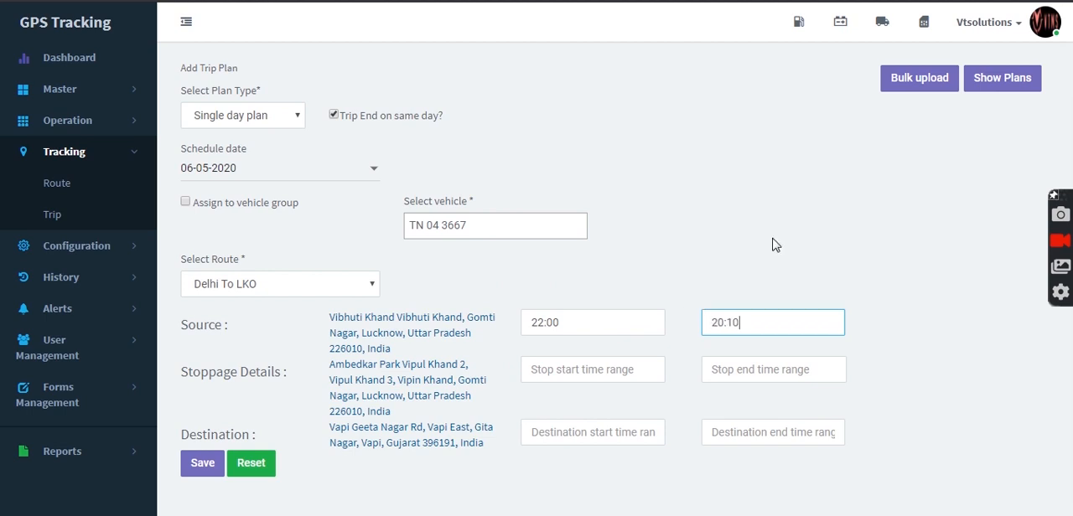
Step: Set the Ambedkar Park stop's start time to 05:00 and its end time to 05:05
{"action": "left_click", "coordinate": [610, 378]}
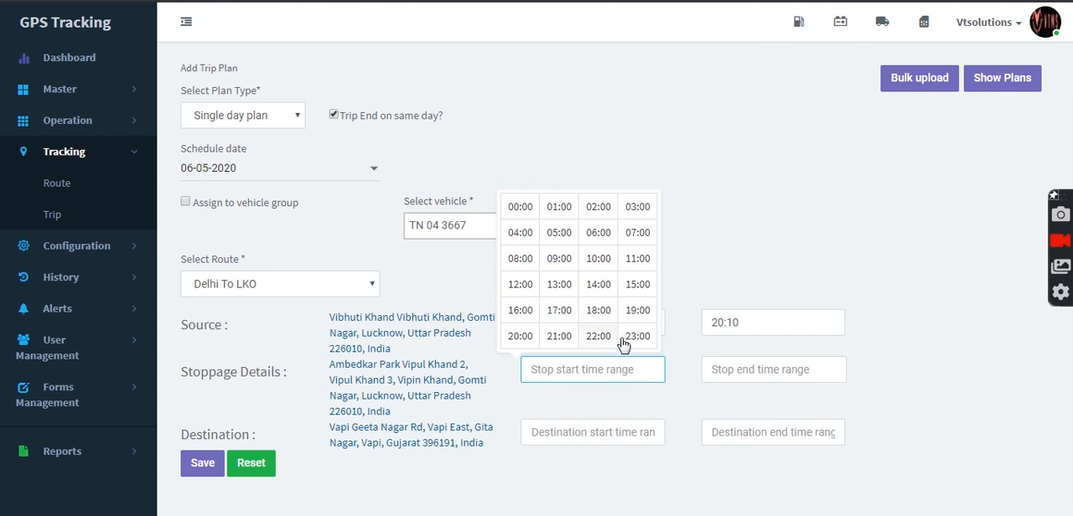
{"action": "left_click", "coordinate": [560, 235]}
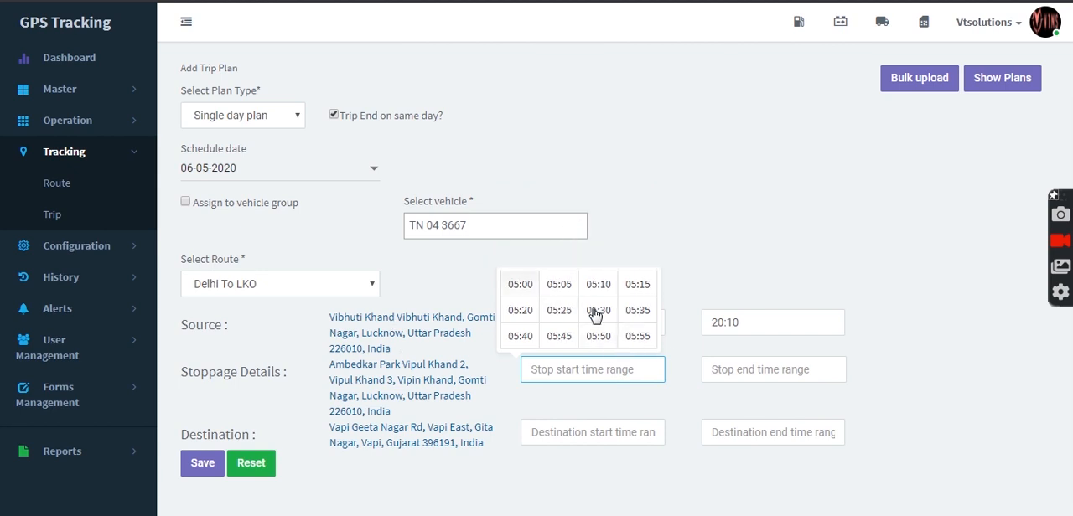
{"action": "left_click", "coordinate": [522, 285]}
{"action": "left_click", "coordinate": [752, 377]}
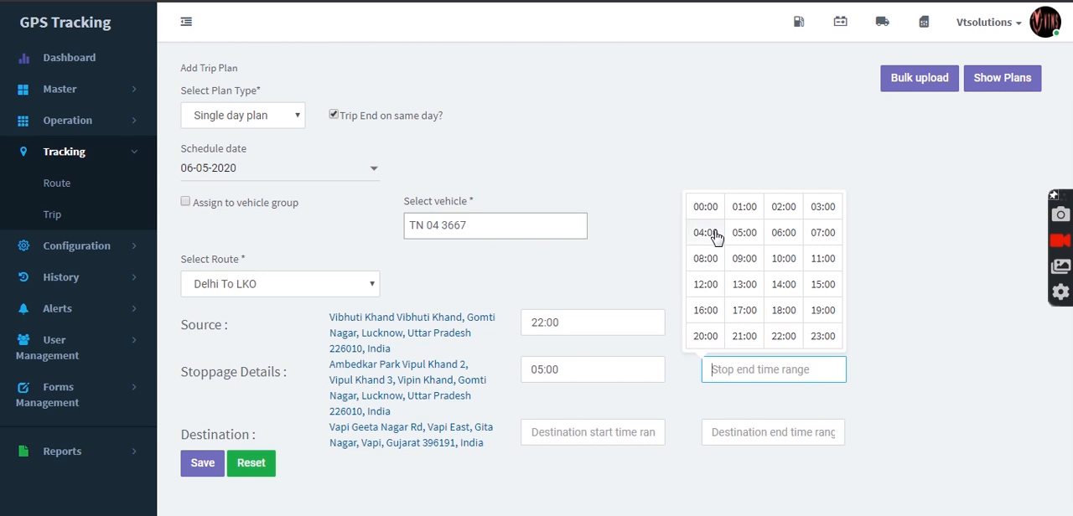
{"action": "left_click", "coordinate": [742, 234]}
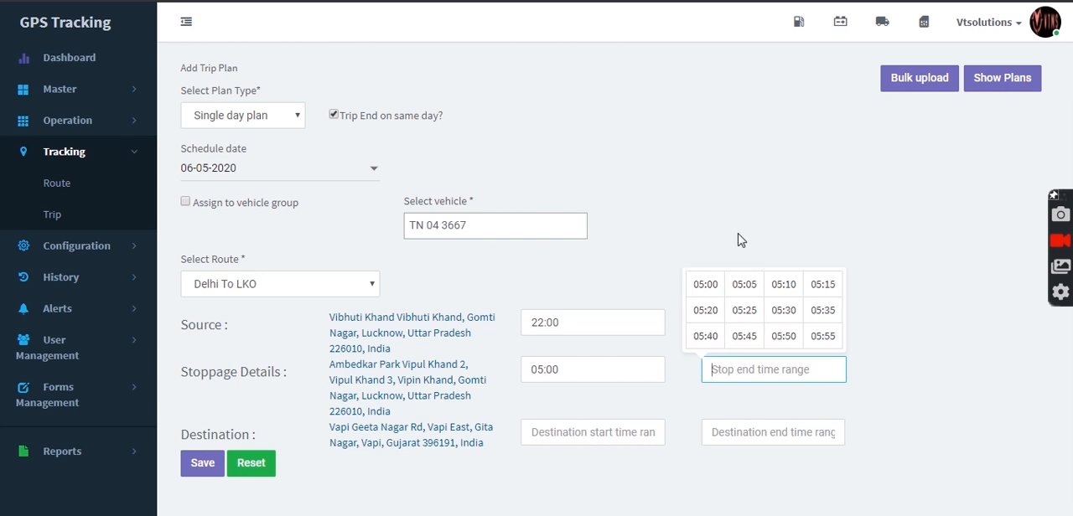
{"action": "left_click", "coordinate": [744, 288]}
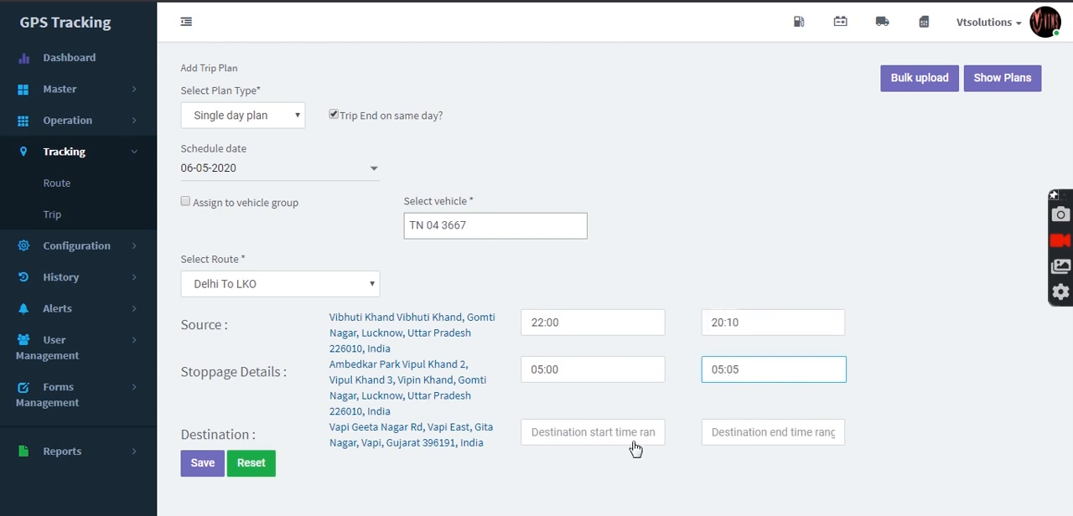
Step: Set the destination times to 18:00 and 18:05, the date to 07-05-2020 and the source times to 01:00 and 01:05, and save the trip plan
{"action": "left_click", "coordinate": [634, 443]}
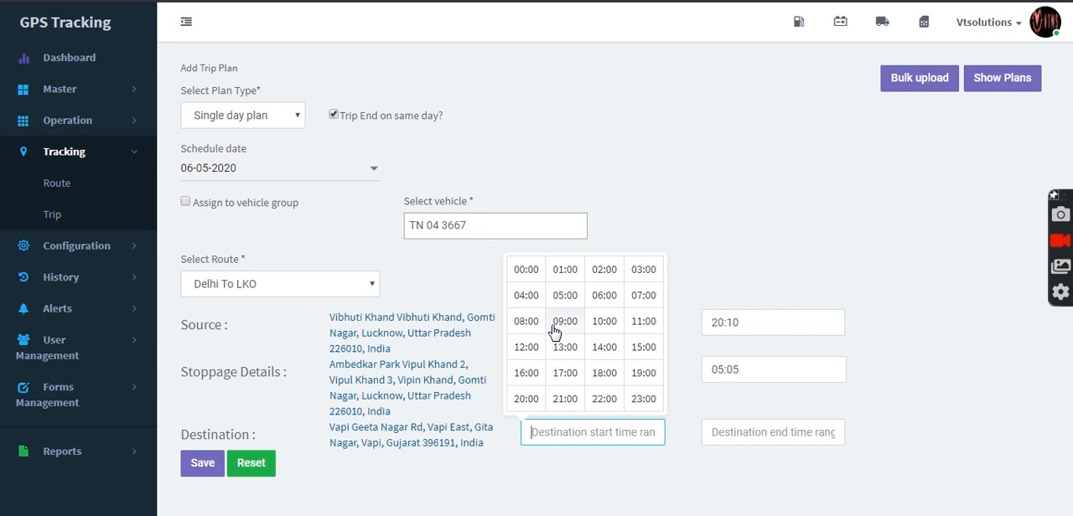
{"action": "left_click", "coordinate": [603, 374]}
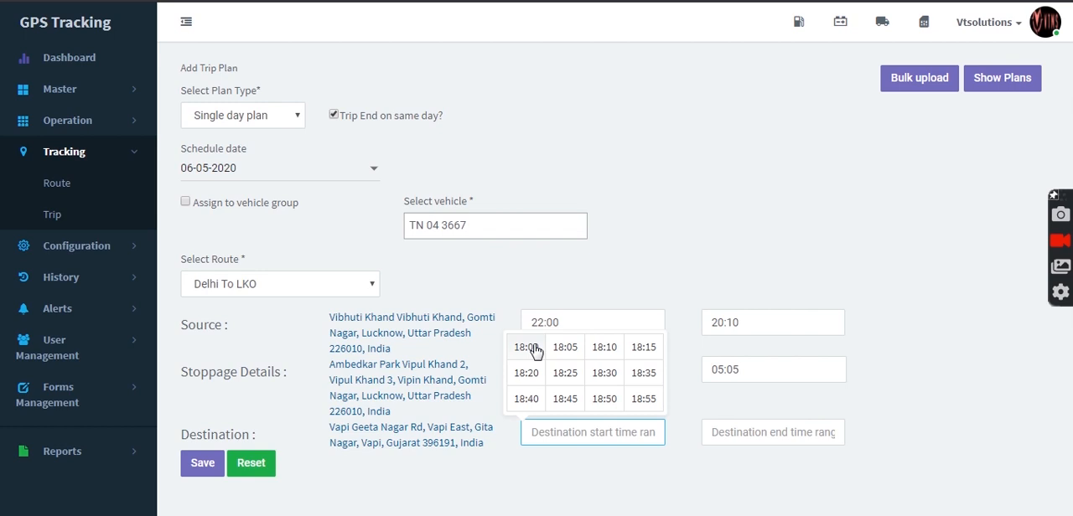
{"action": "left_click", "coordinate": [534, 283]}
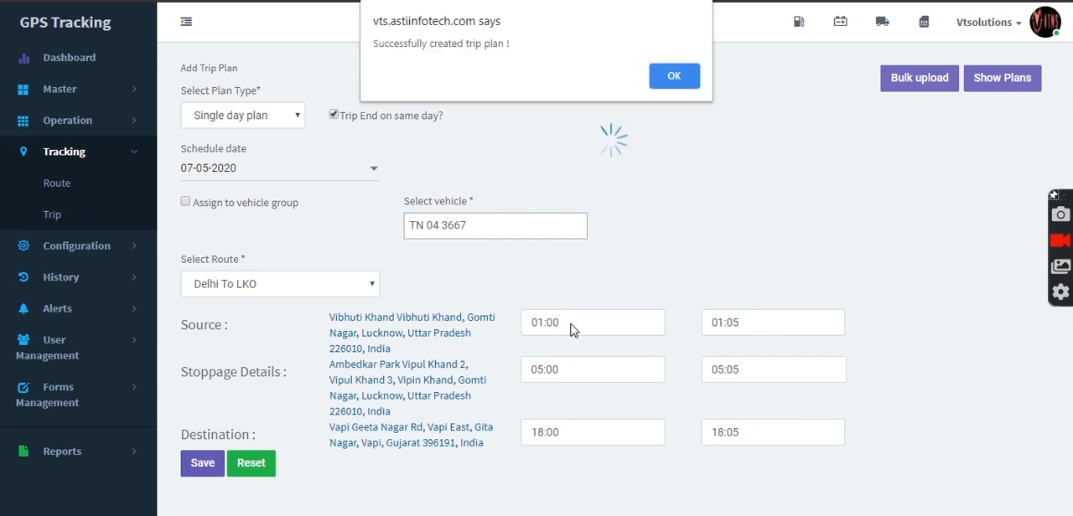
{"action": "left_click", "coordinate": [677, 84]}
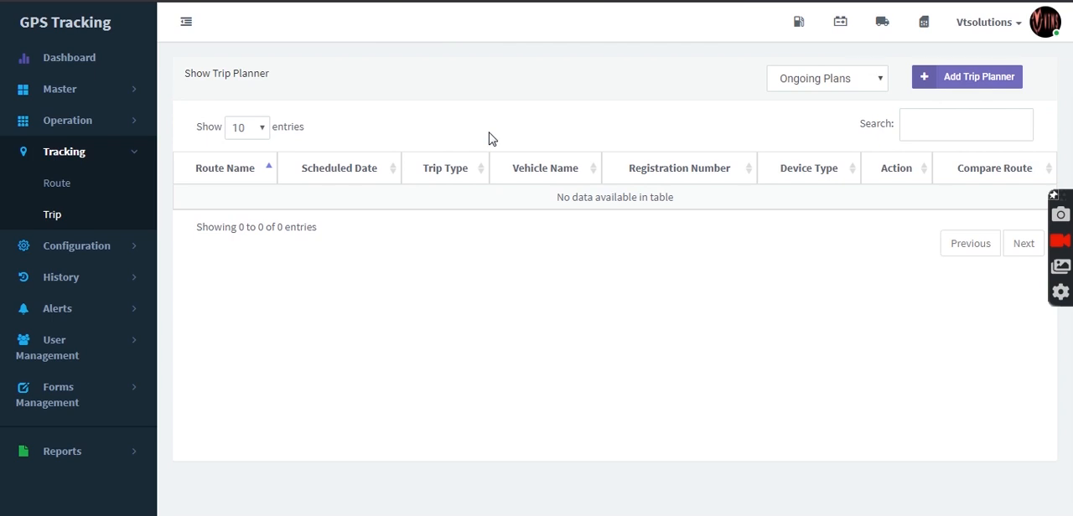
Step: Start a new shift in the configuration section and name it Morning Shift
{"action": "left_click", "coordinate": [129, 158]}
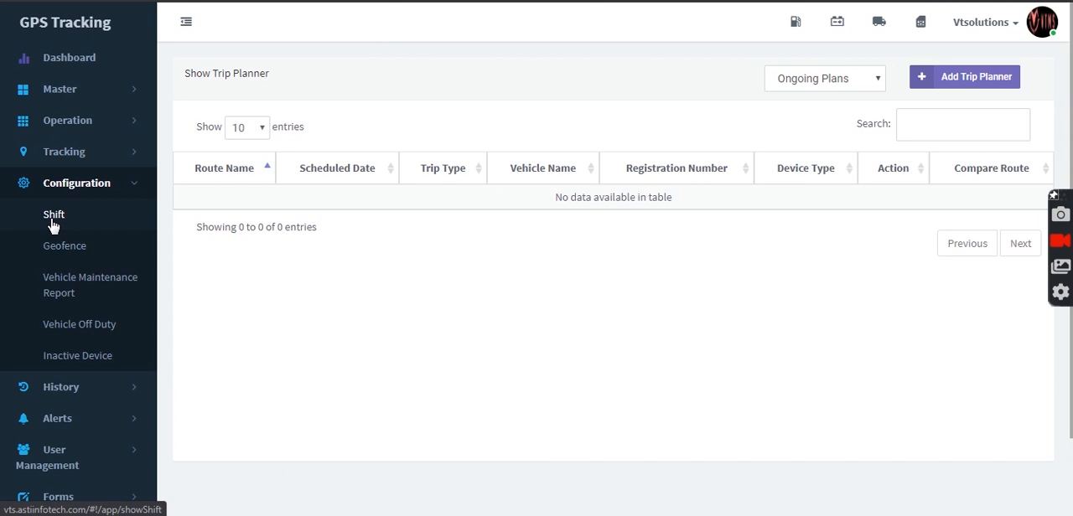
{"action": "left_click", "coordinate": [52, 220]}
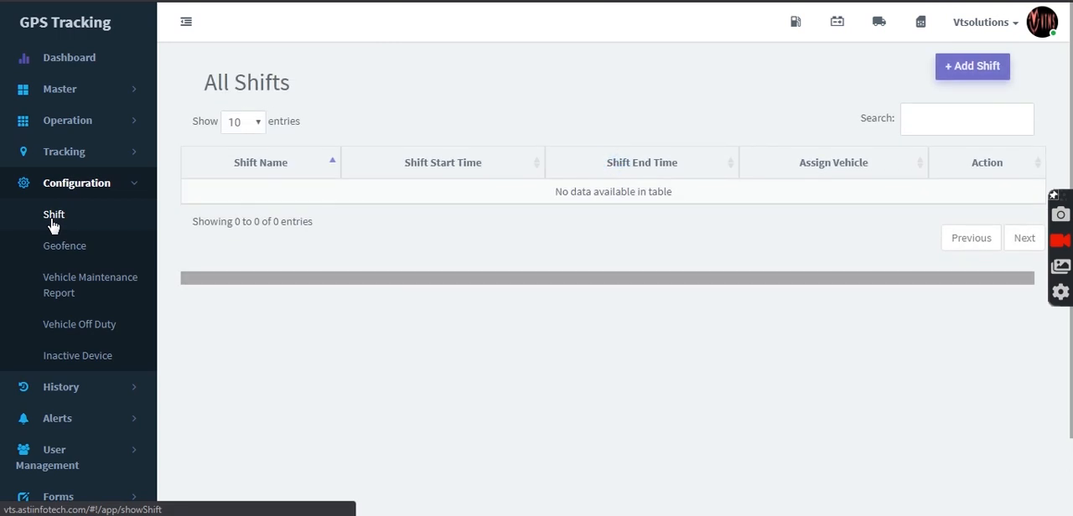
{"action": "left_click", "coordinate": [958, 72]}
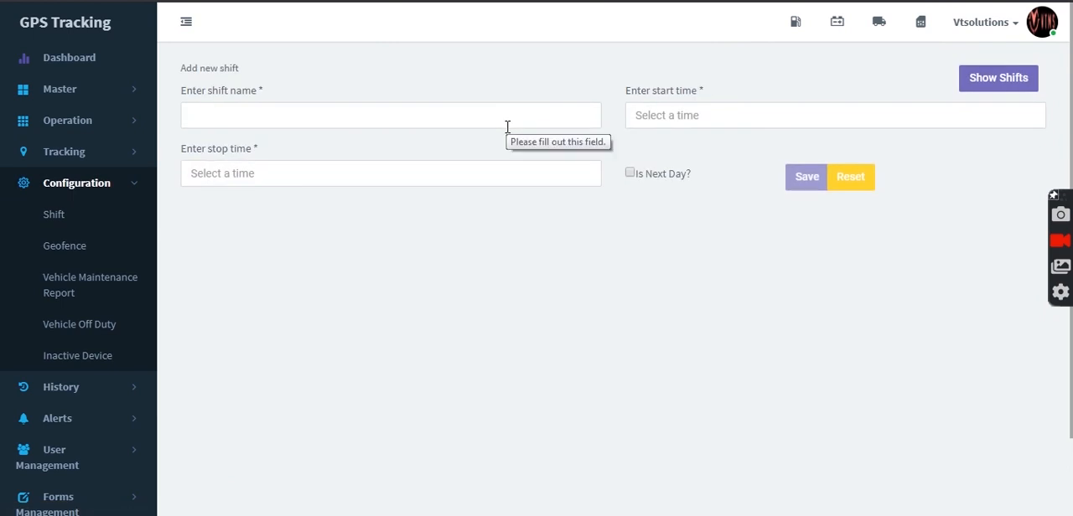
{"action": "left_click", "coordinate": [507, 127]}
{"action": "type", "text": "Mor"}
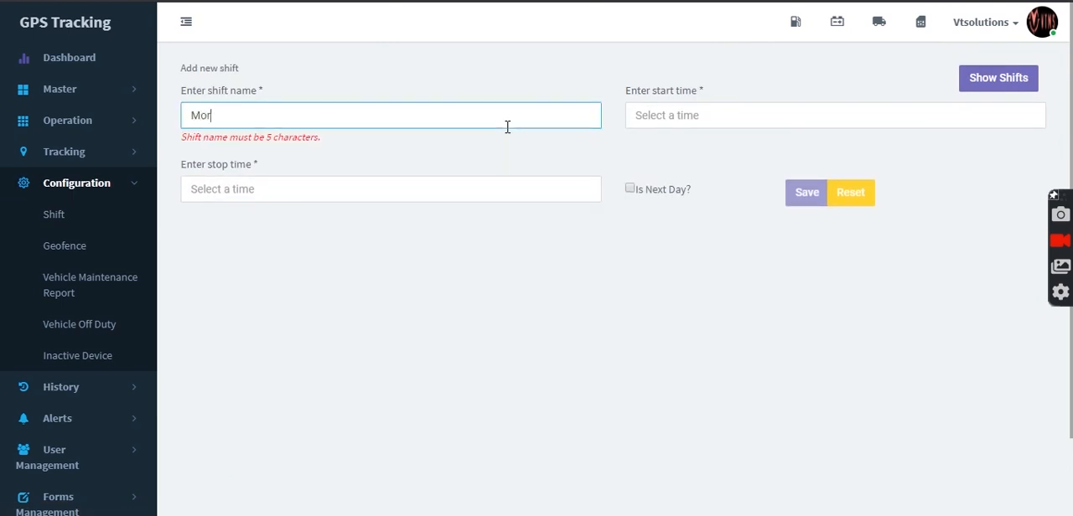
{"action": "type", "text": "ning Shift"}
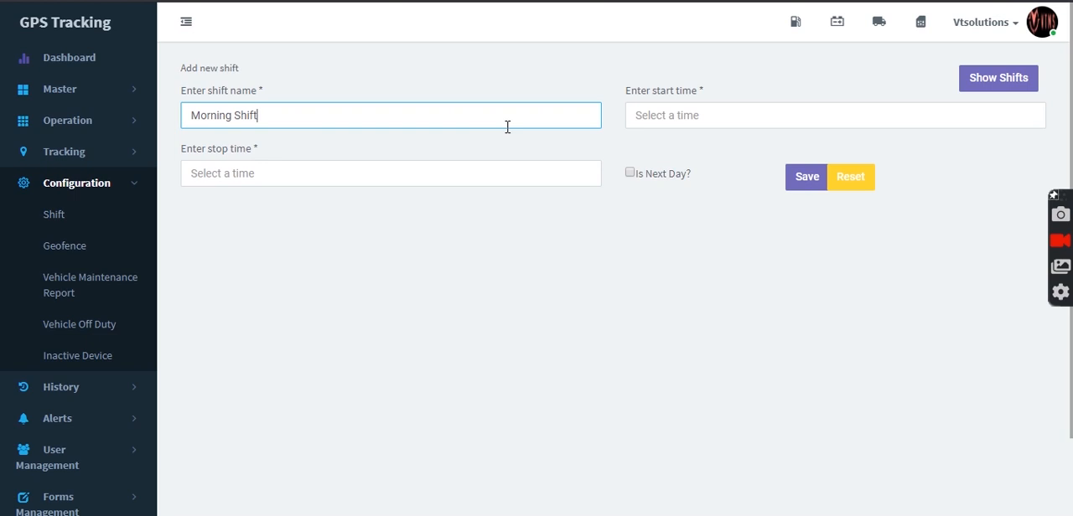
Step: Set the shift's start time to 09:00 and its stop time to 18:00, and save the shift
{"action": "left_click", "coordinate": [697, 120]}
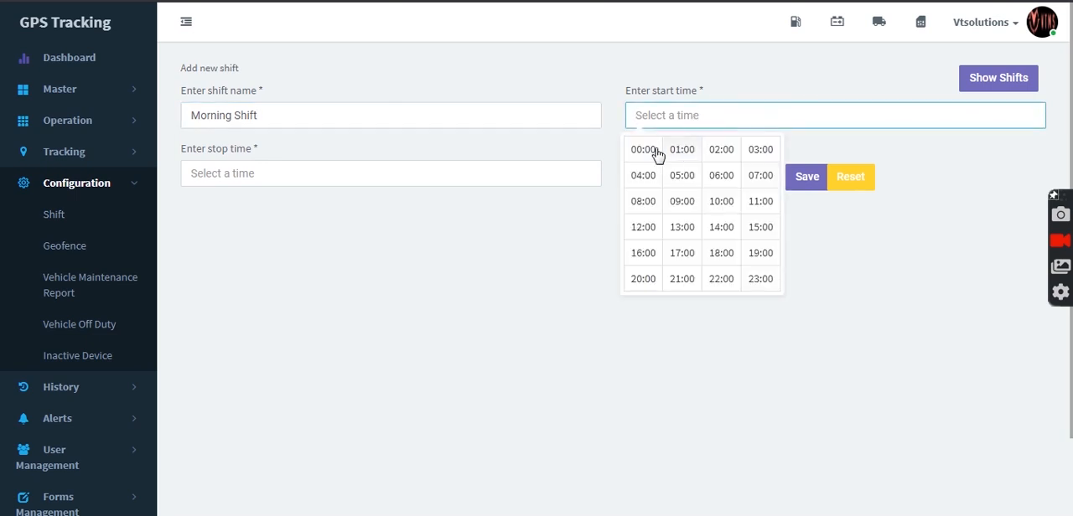
{"action": "left_click", "coordinate": [685, 201]}
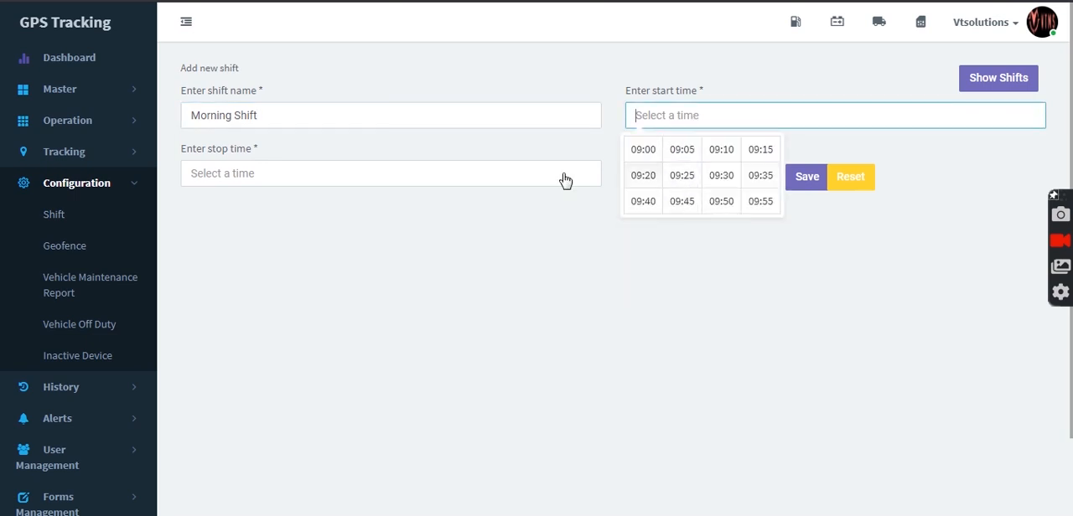
{"action": "left_click", "coordinate": [634, 158]}
{"action": "left_click", "coordinate": [507, 174]}
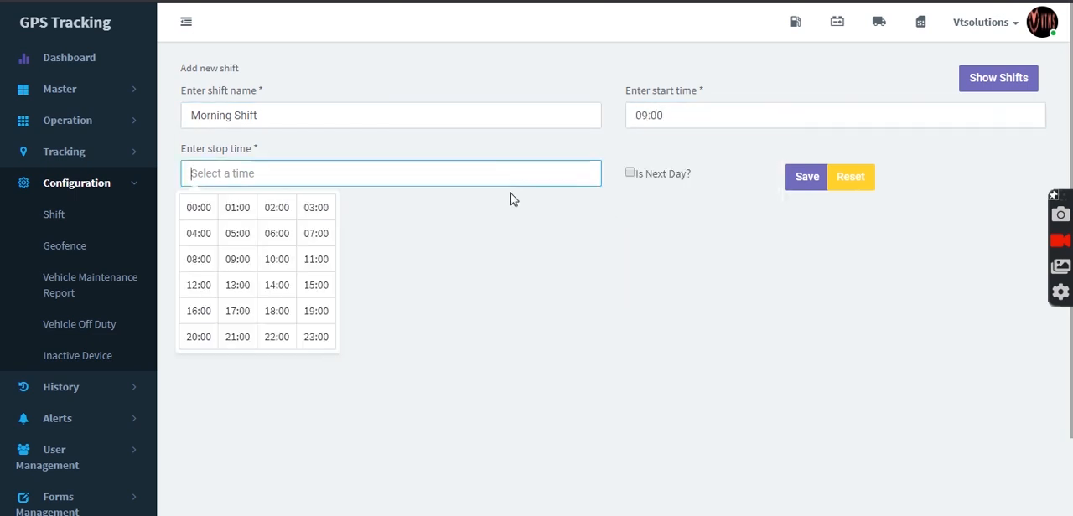
{"action": "left_click", "coordinate": [279, 378]}
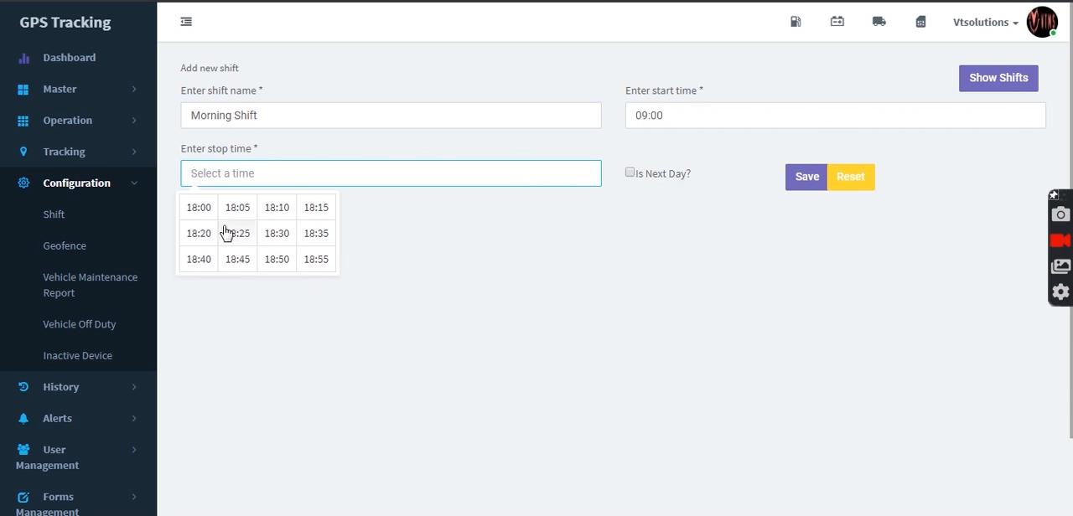
{"action": "left_click", "coordinate": [200, 210]}
{"action": "left_click", "coordinate": [800, 179]}
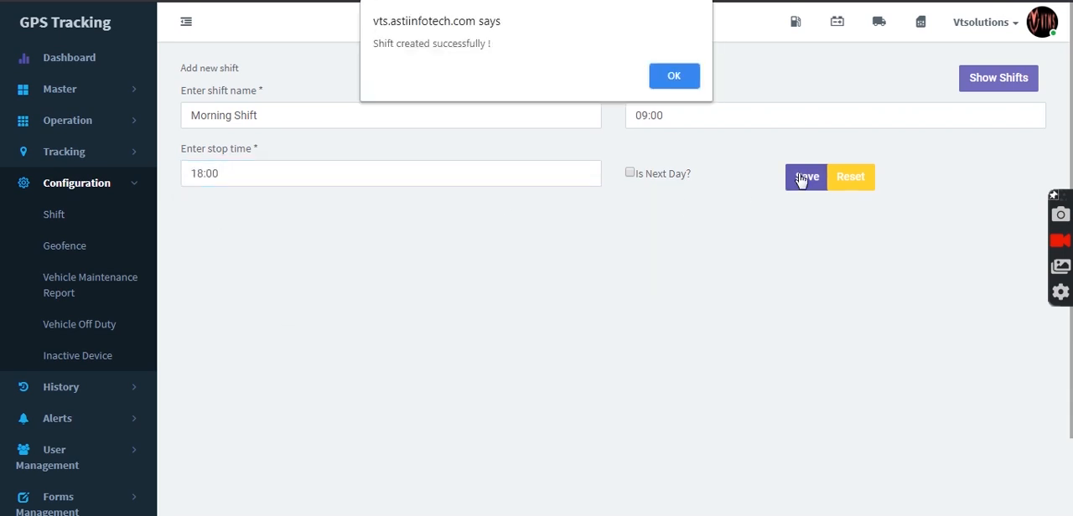
{"action": "left_click", "coordinate": [689, 79]}
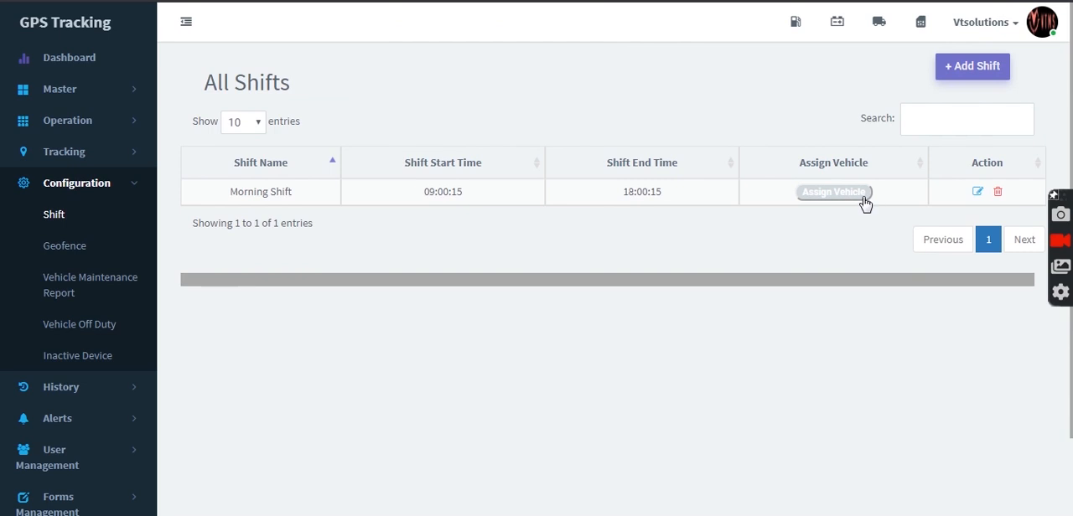
Step: Assign the Ashok leyland and Tata ACE vehicles to the Morning Shift
{"action": "left_click", "coordinate": [865, 199]}
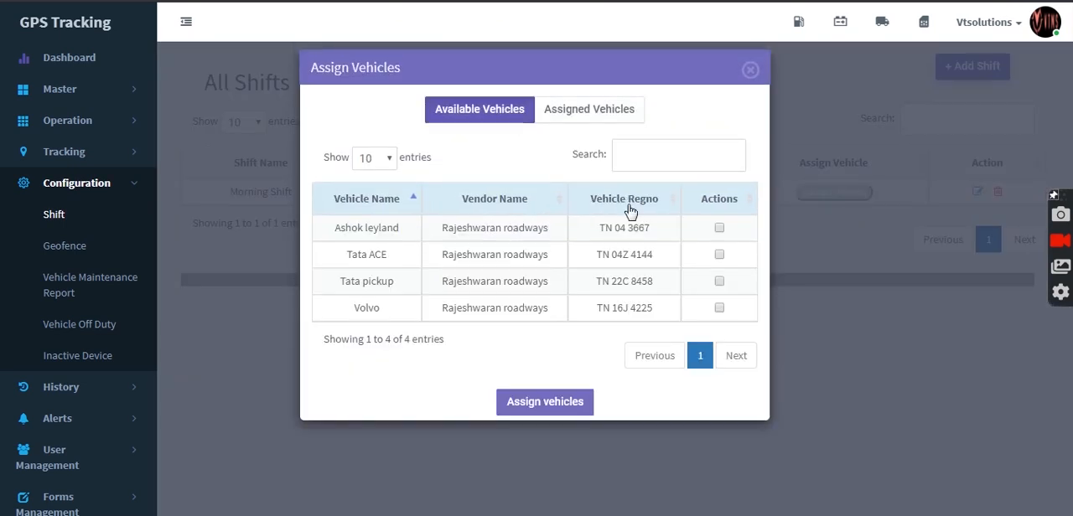
{"action": "left_click", "coordinate": [719, 228]}
{"action": "left_click", "coordinate": [719, 255]}
{"action": "double_click", "coordinate": [575, 419]}
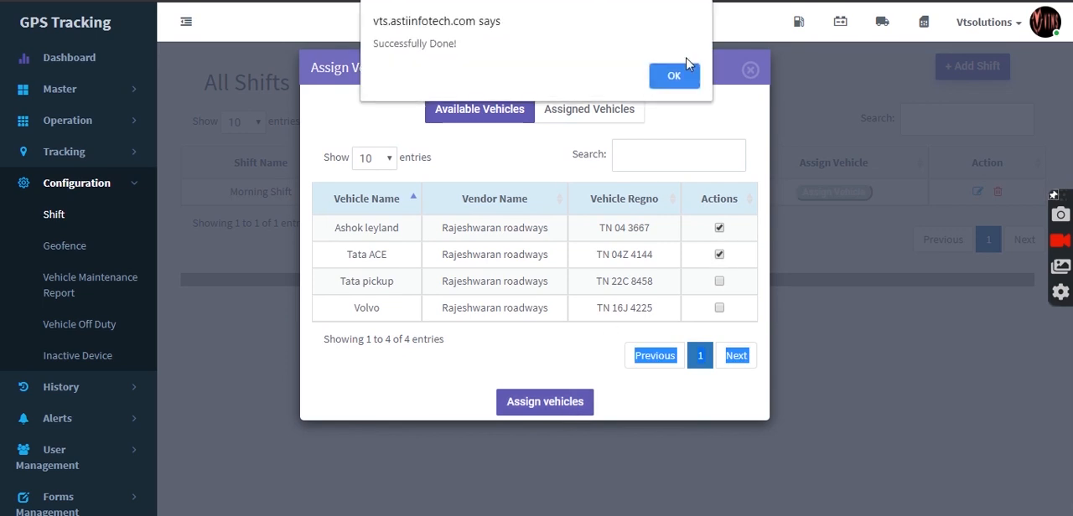
{"action": "left_click", "coordinate": [677, 76]}
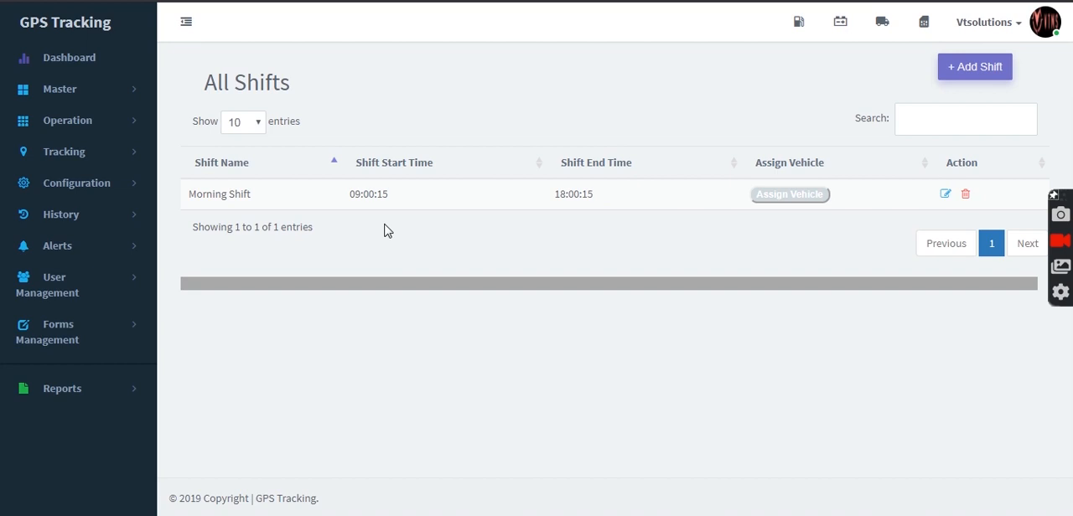
Step: Look over the geofence list and the vehicle maintenance schedule in the configuration section
{"action": "left_click", "coordinate": [76, 182]}
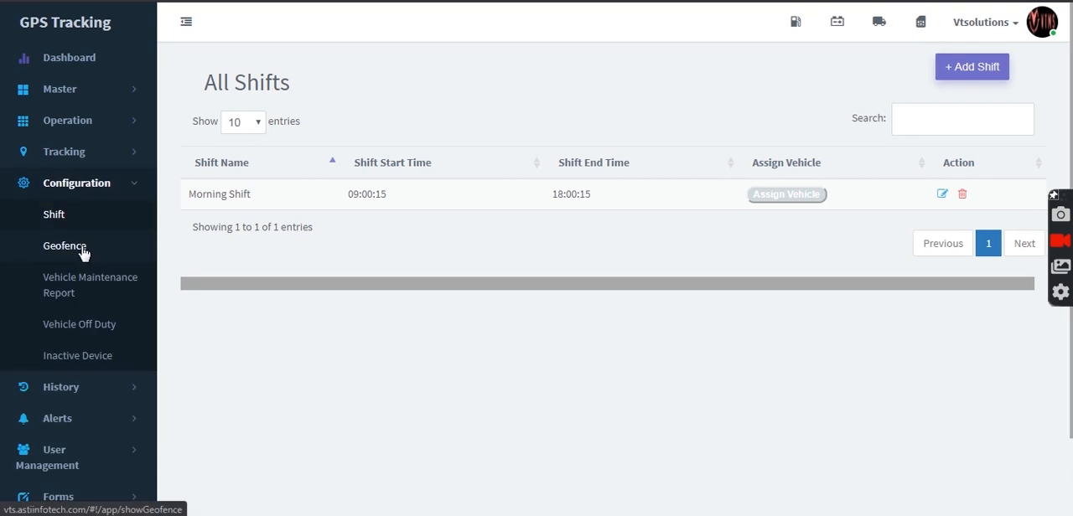
{"action": "left_click", "coordinate": [82, 254]}
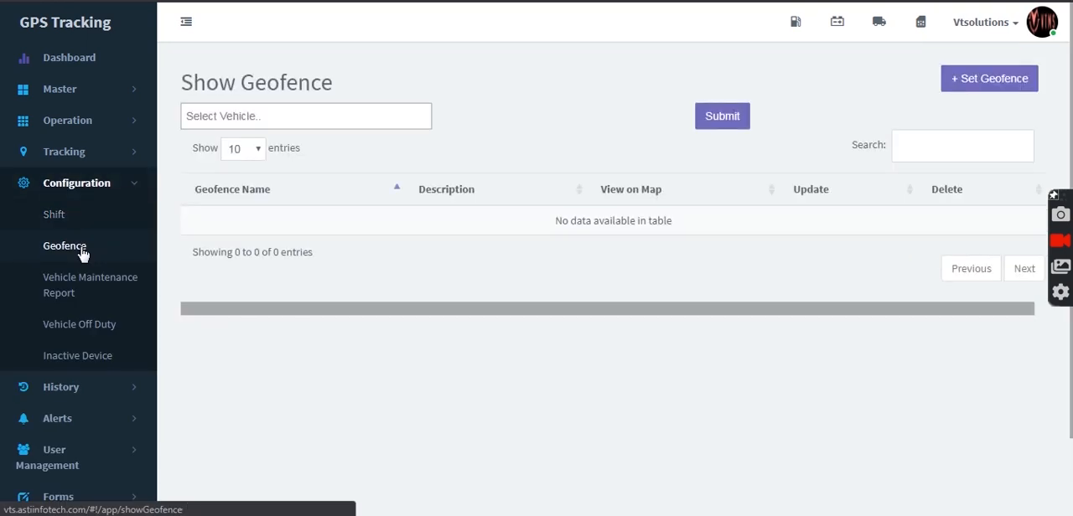
{"action": "left_click", "coordinate": [84, 282]}
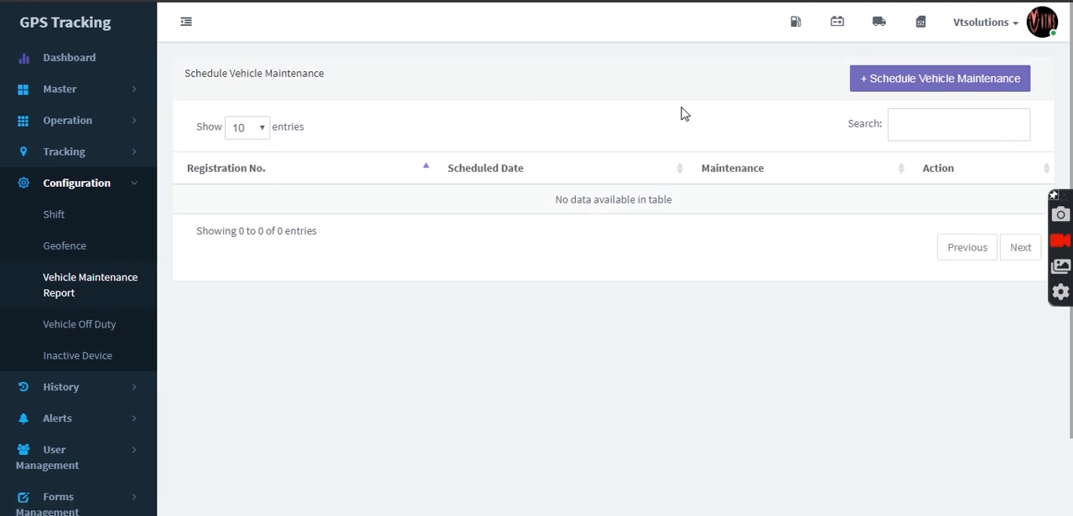
{"action": "left_click", "coordinate": [959, 87]}
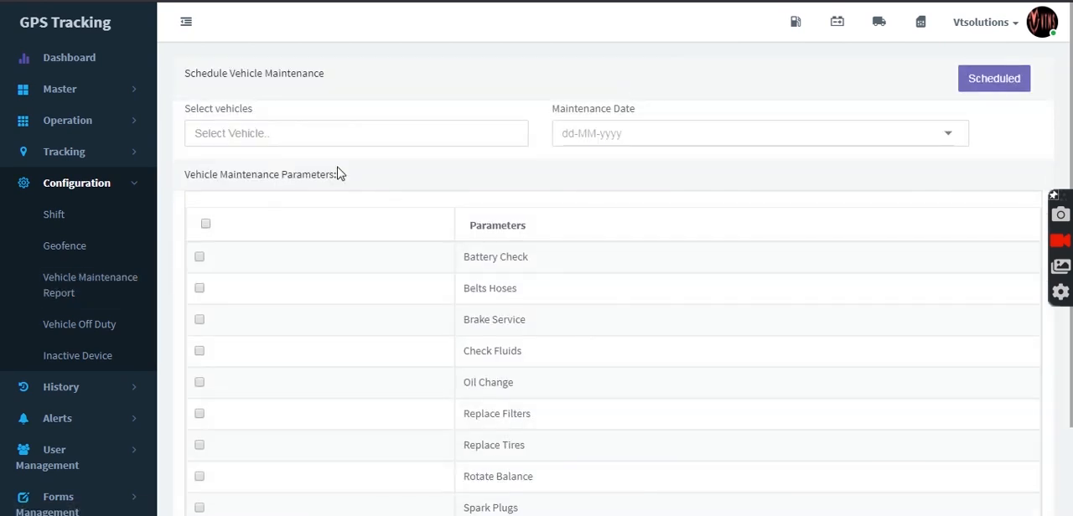
{"action": "left_click", "coordinate": [406, 132]}
{"action": "left_click", "coordinate": [411, 176]}
{"action": "left_click", "coordinate": [601, 143]}
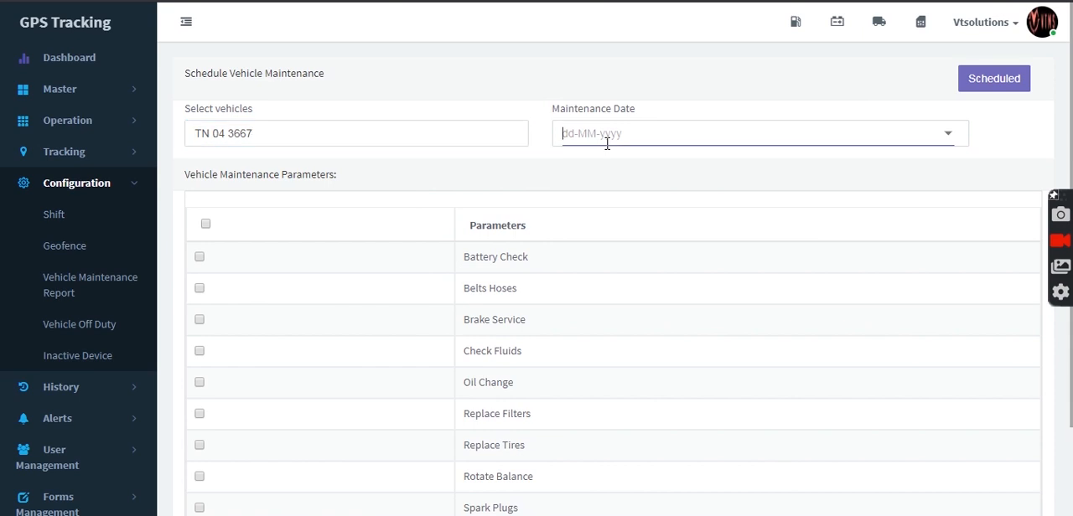
{"action": "left_click", "coordinate": [950, 136]}
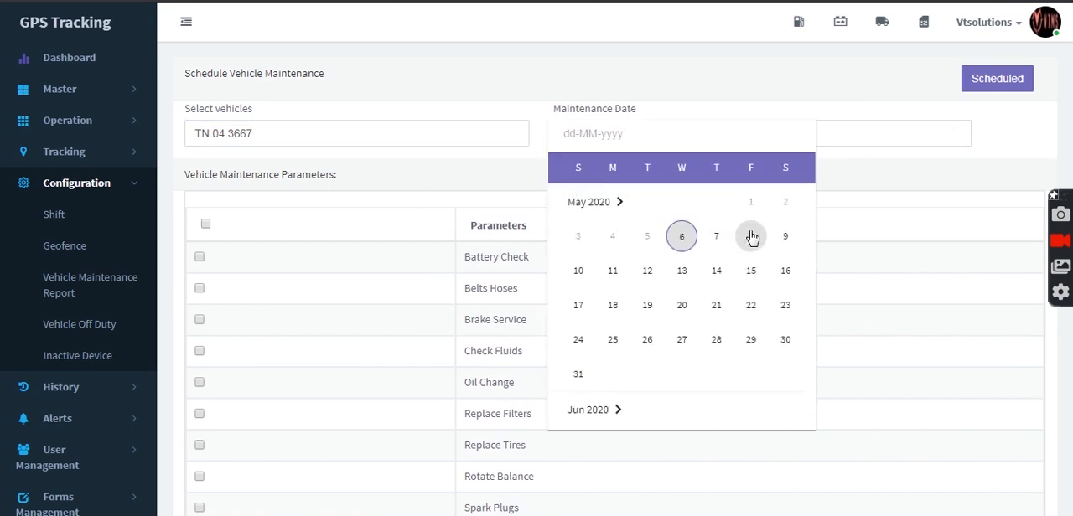
{"action": "left_click", "coordinate": [752, 238]}
Step: Include all maintenance parameters, from Battery Check to Other, and save the maintenance schedule
{"action": "left_click", "coordinate": [206, 223]}
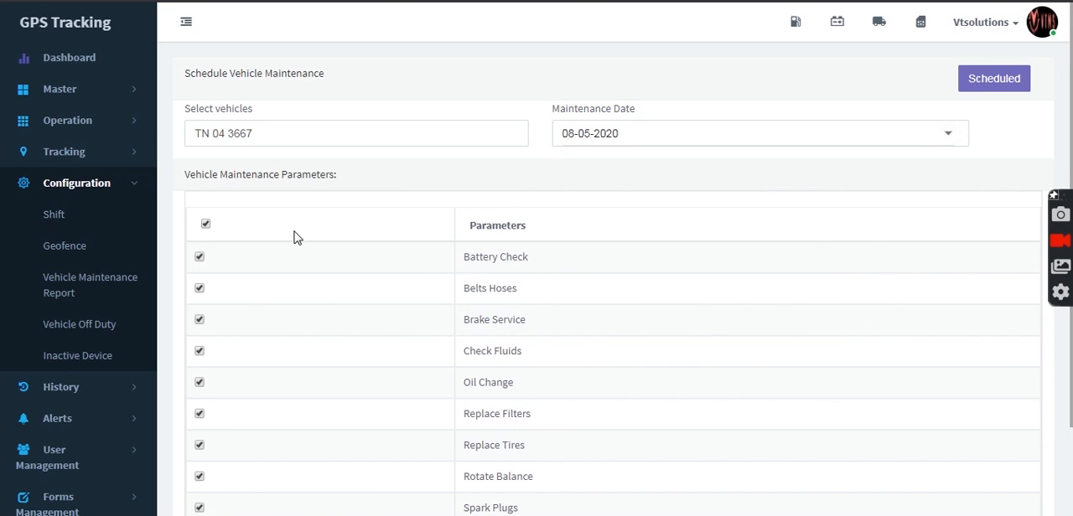
{"action": "scroll", "coordinate": [1071, 319], "scroll_direction": "down", "scroll_amount": 3}
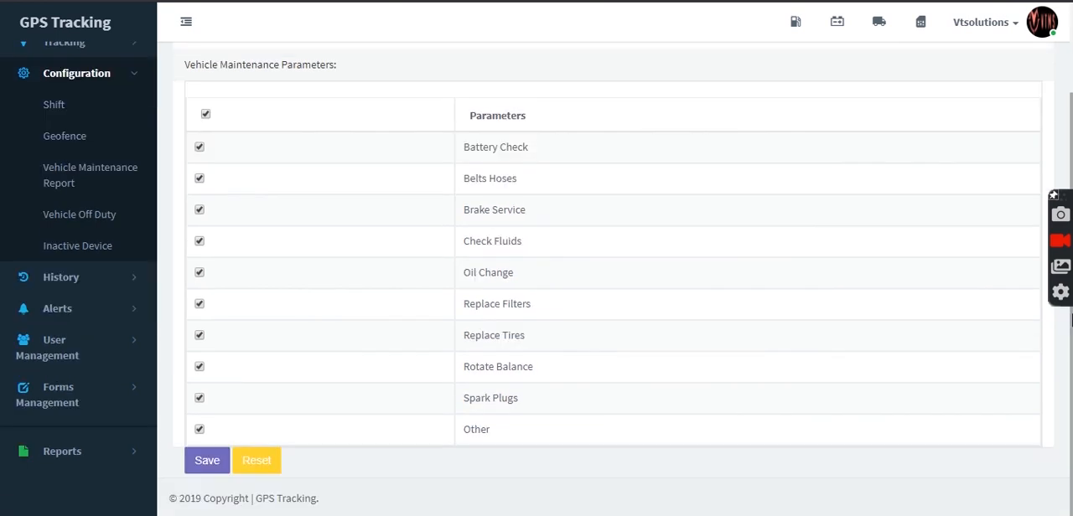
{"action": "left_click", "coordinate": [204, 466]}
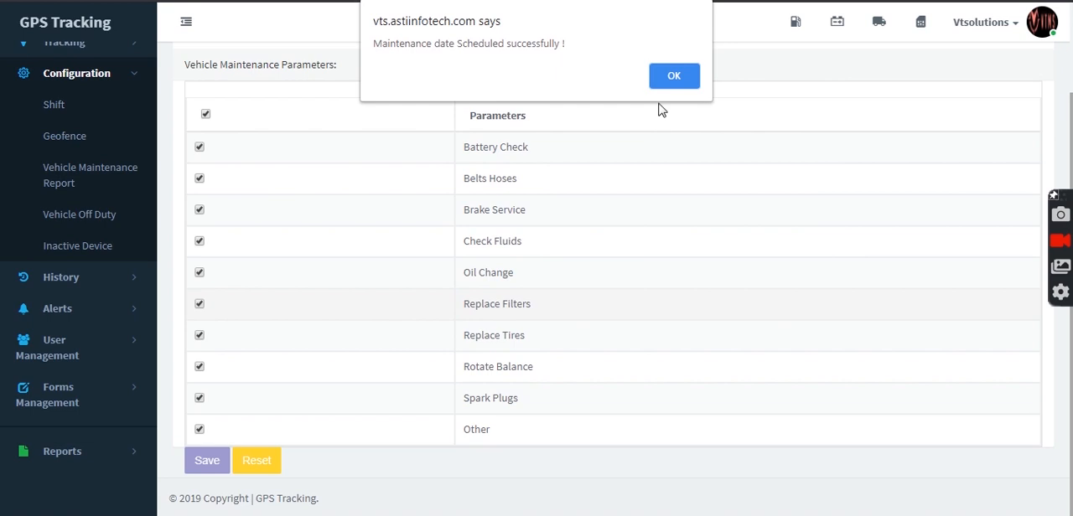
{"action": "left_click", "coordinate": [666, 84]}
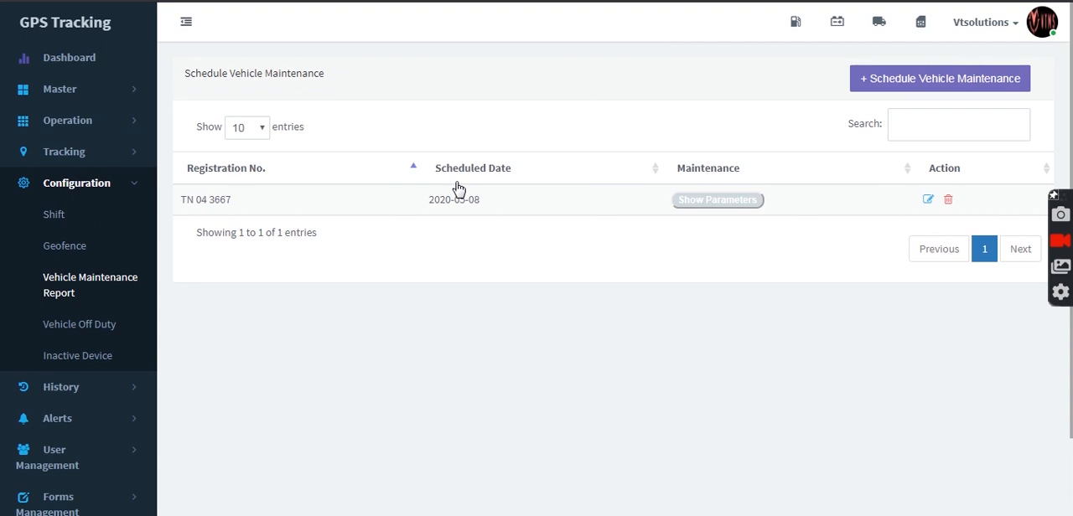
Step: Look over the vehicle off duty report and the inactive device configuration
{"action": "left_click", "coordinate": [102, 325]}
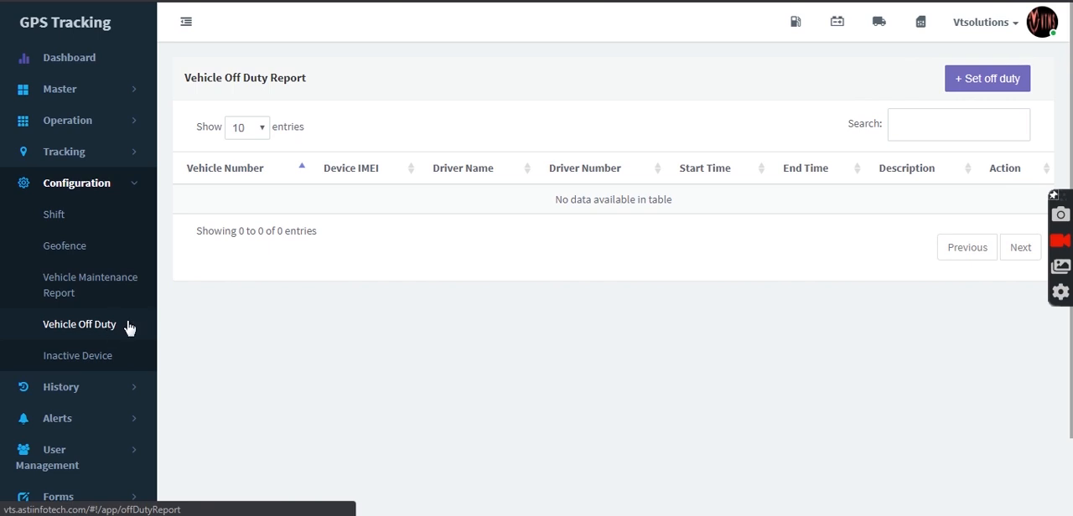
{"action": "left_click", "coordinate": [90, 363]}
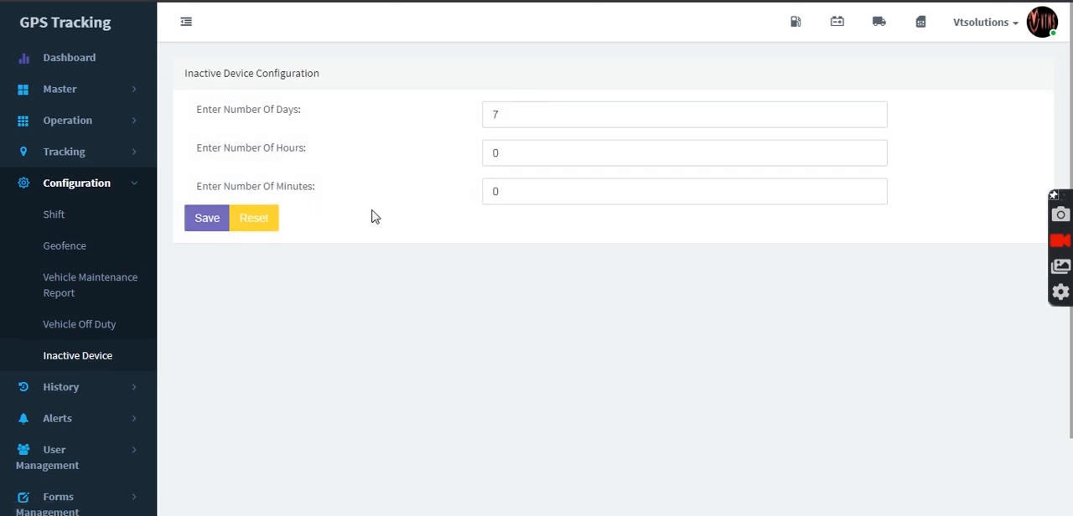
{"action": "left_click", "coordinate": [101, 186]}
{"action": "left_click", "coordinate": [98, 217]}
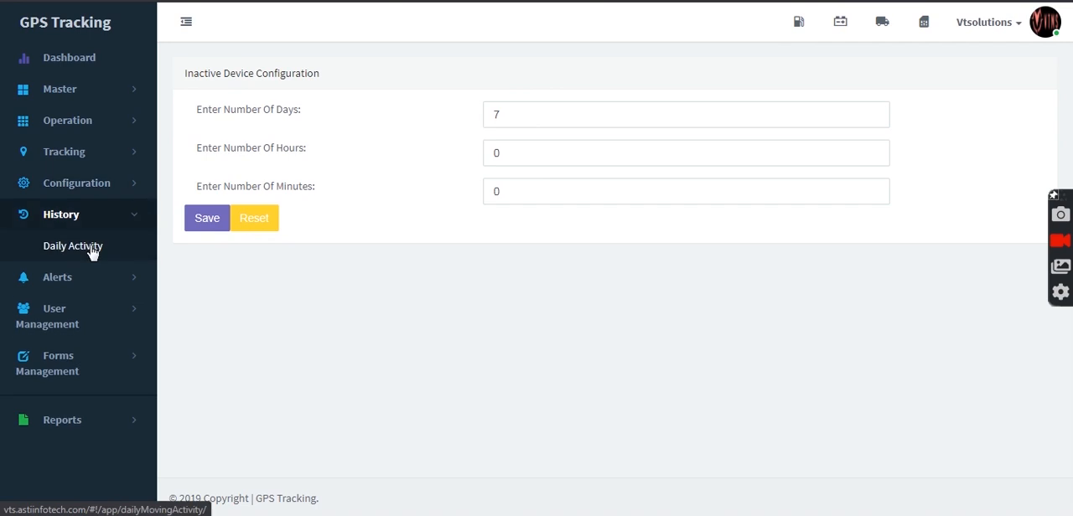
{"action": "left_click", "coordinate": [92, 250]}
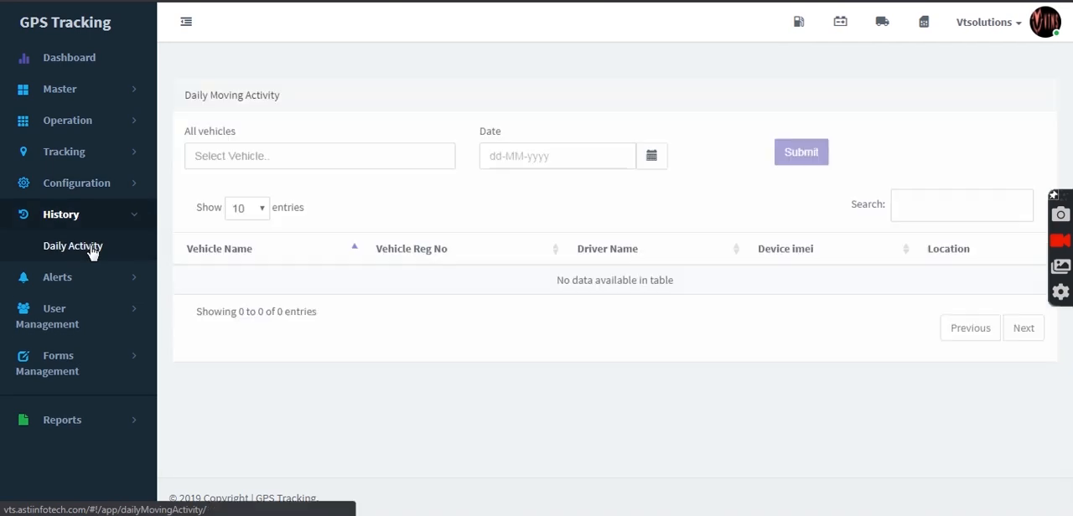
{"action": "left_click", "coordinate": [308, 139]}
{"action": "left_click", "coordinate": [328, 172]}
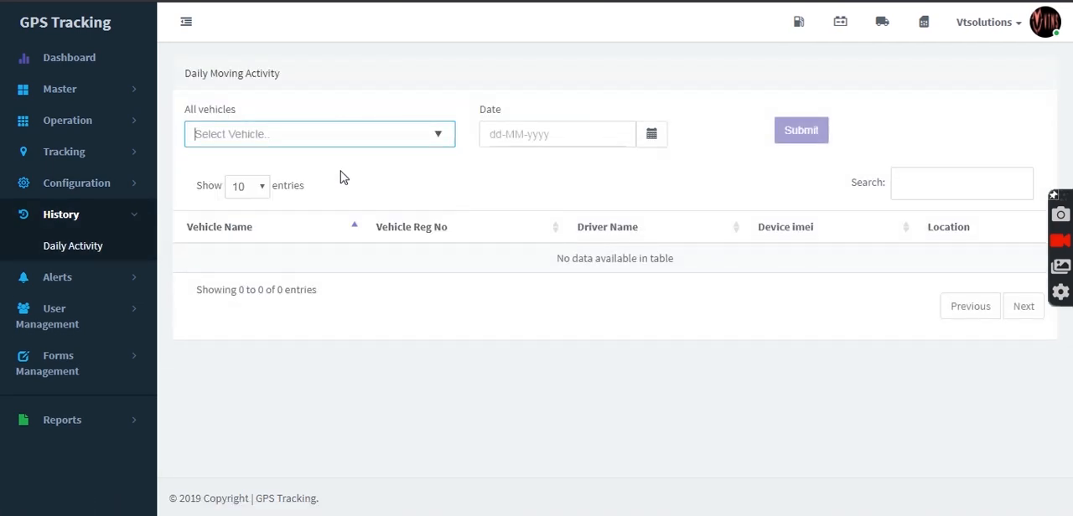
Step: Set the activity date to 23-05-2019, view the vehicle's activity on the map and return to the daily activity page
{"action": "left_click", "coordinate": [653, 136]}
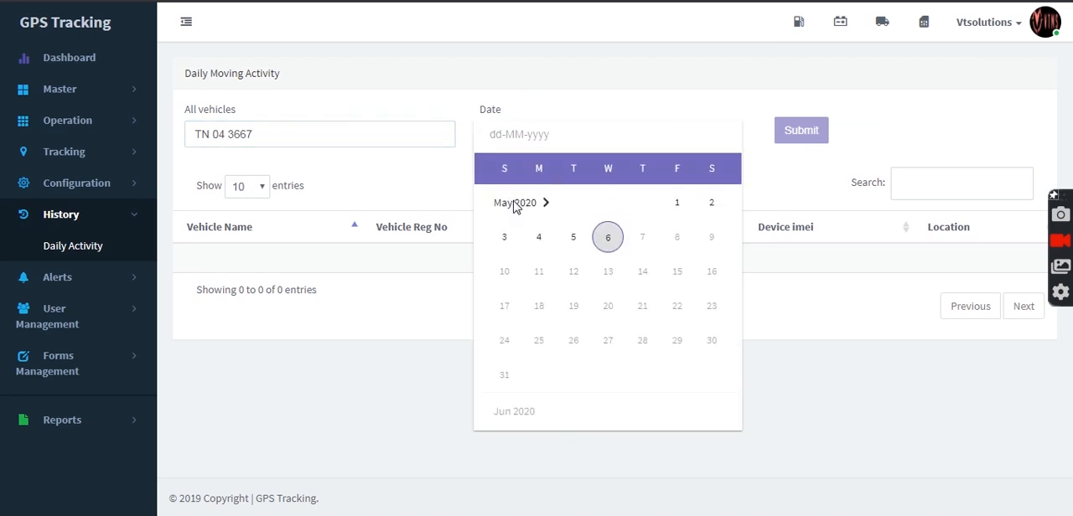
{"action": "left_click", "coordinate": [515, 204]}
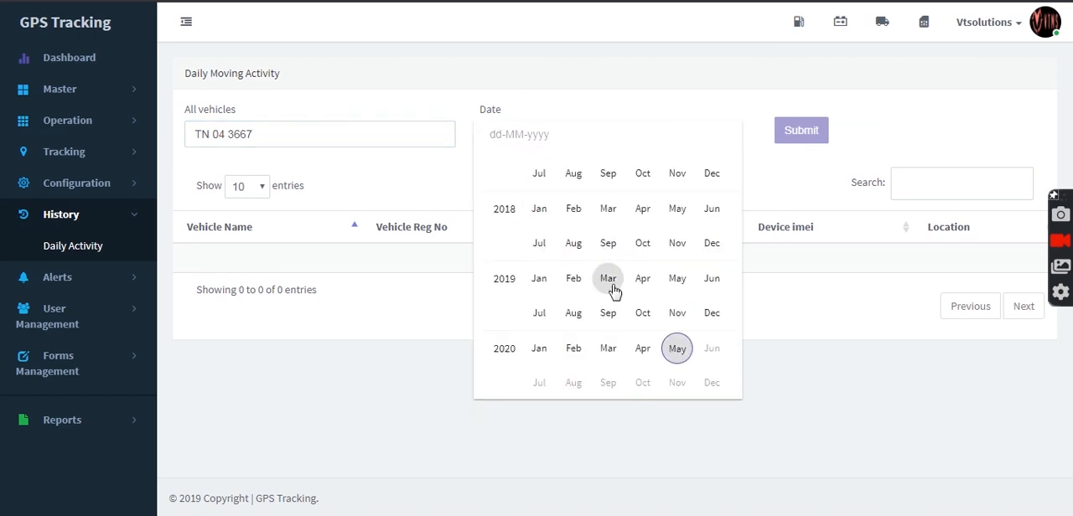
{"action": "left_click", "coordinate": [676, 285]}
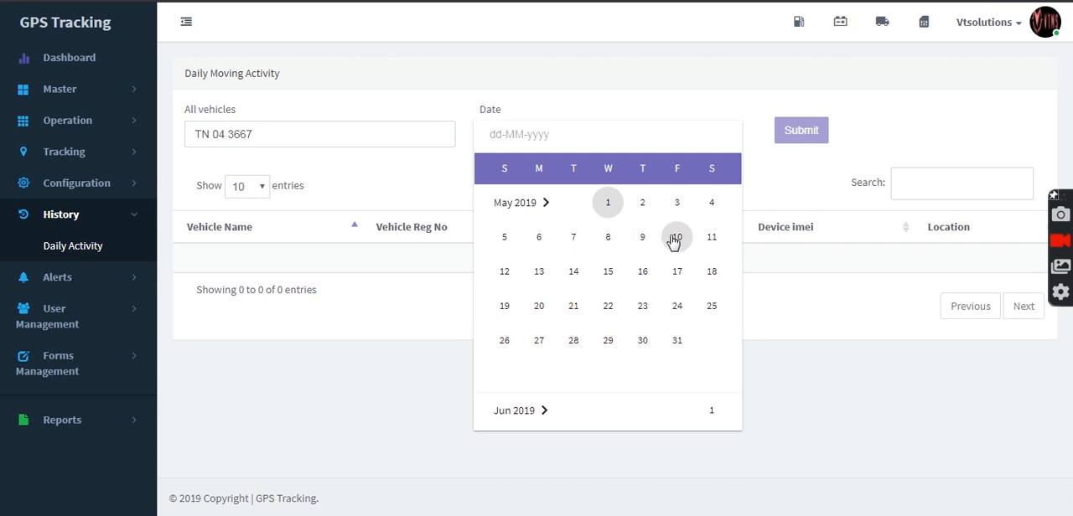
{"action": "left_click", "coordinate": [642, 311]}
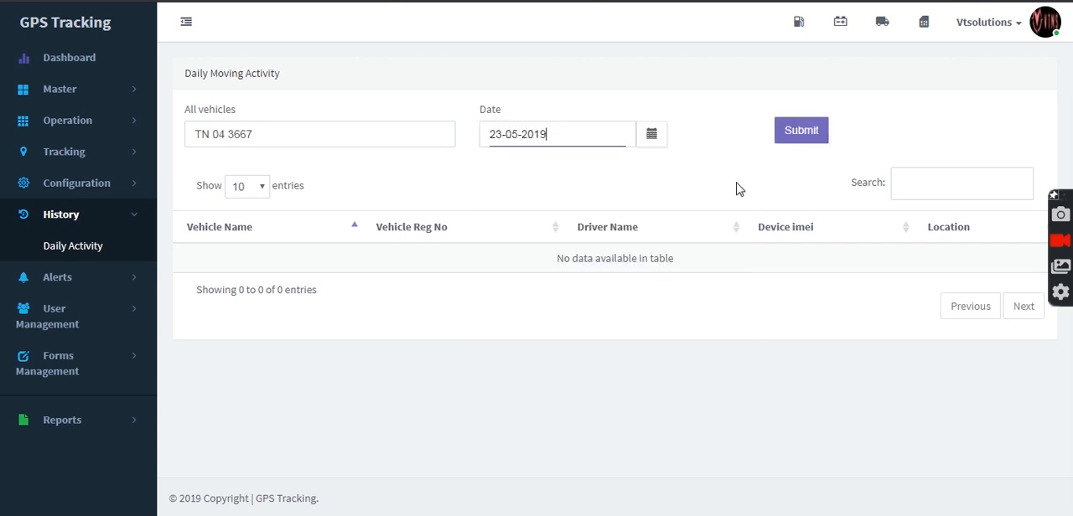
{"action": "left_click", "coordinate": [801, 134]}
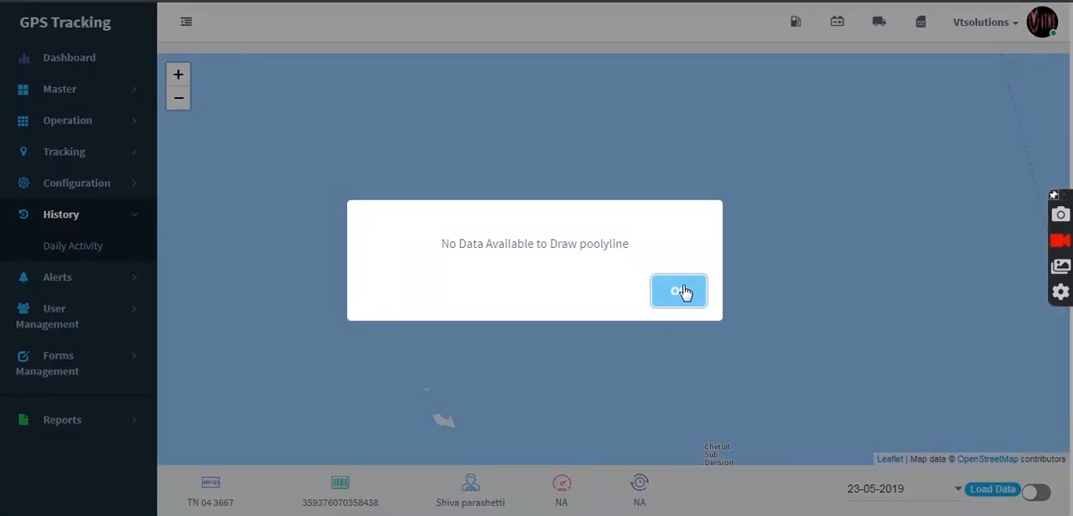
{"action": "left_click", "coordinate": [679, 291]}
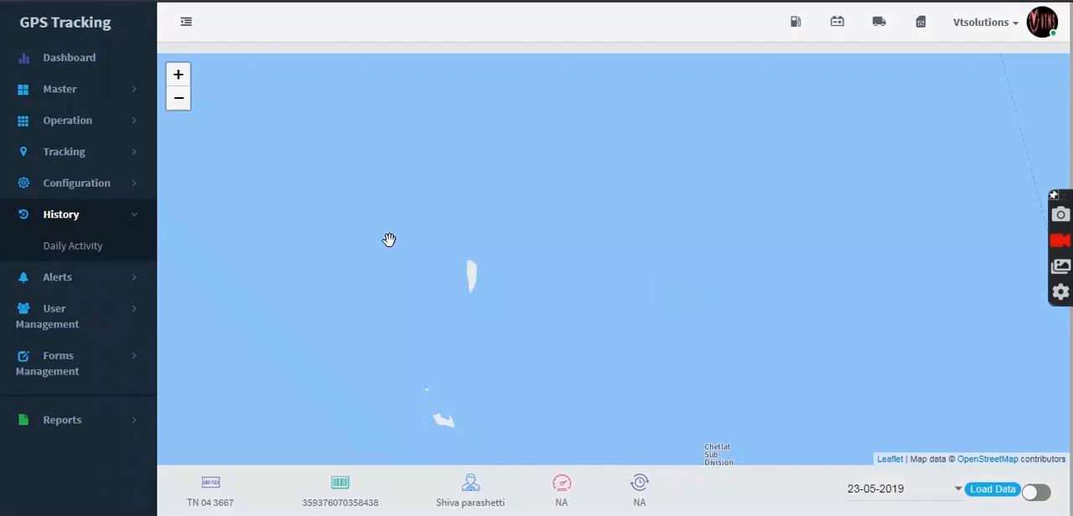
{"action": "left_click", "coordinate": [71, 252]}
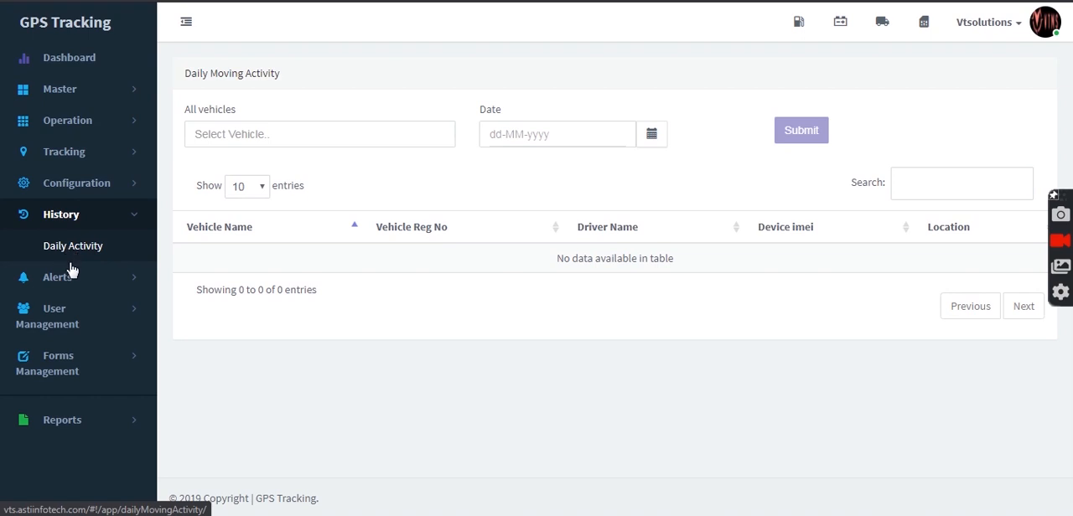
Step: Open the alert messages page, set the alert type to Overspeeding and look through the available alert types
{"action": "left_click", "coordinate": [71, 283]}
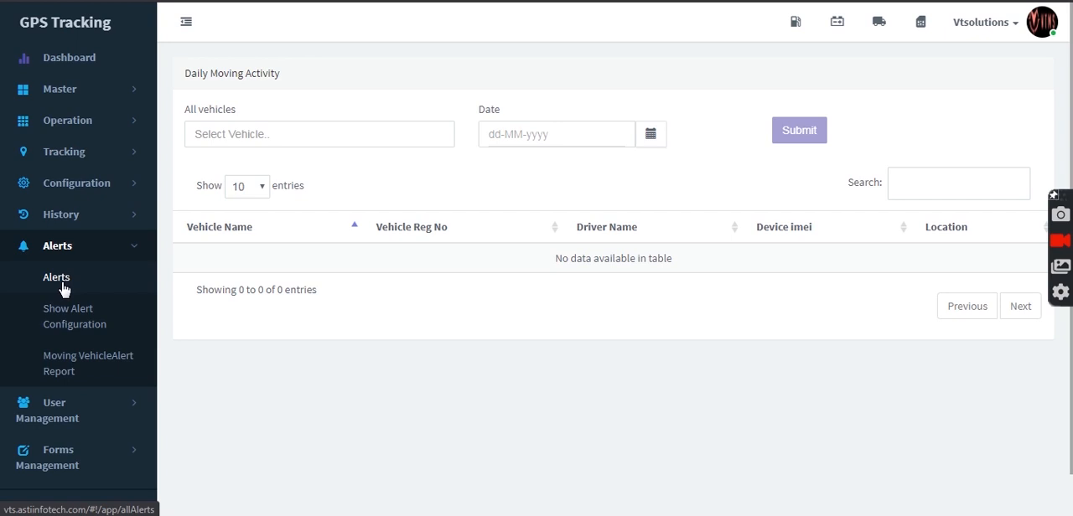
{"action": "left_click", "coordinate": [62, 284]}
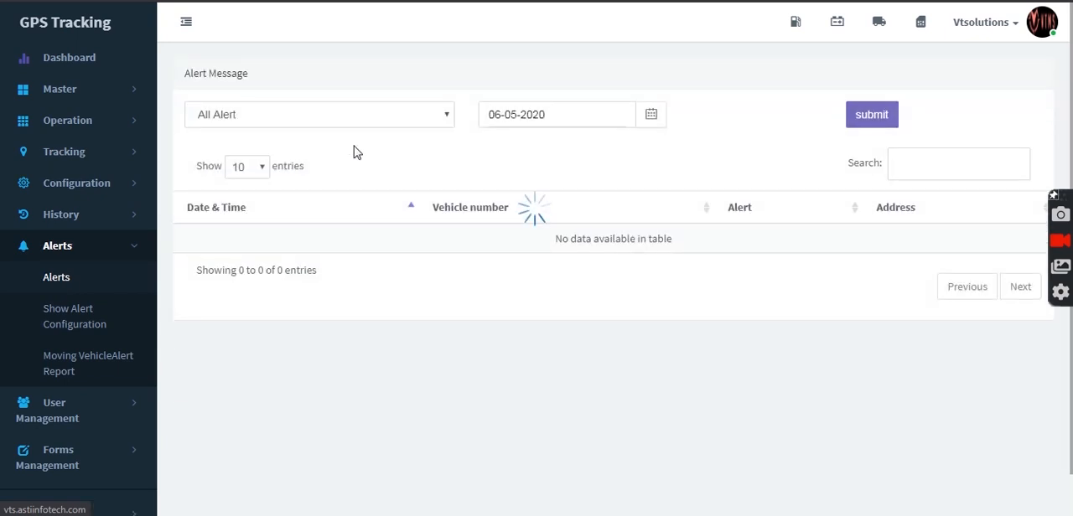
{"action": "left_click", "coordinate": [414, 115]}
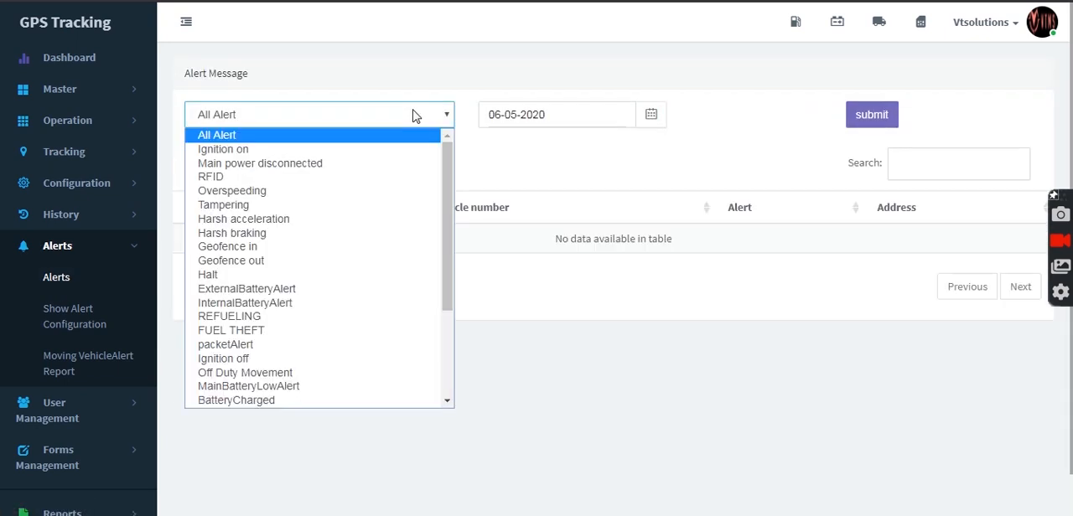
{"action": "left_click", "coordinate": [338, 194]}
{"action": "left_click", "coordinate": [449, 110]}
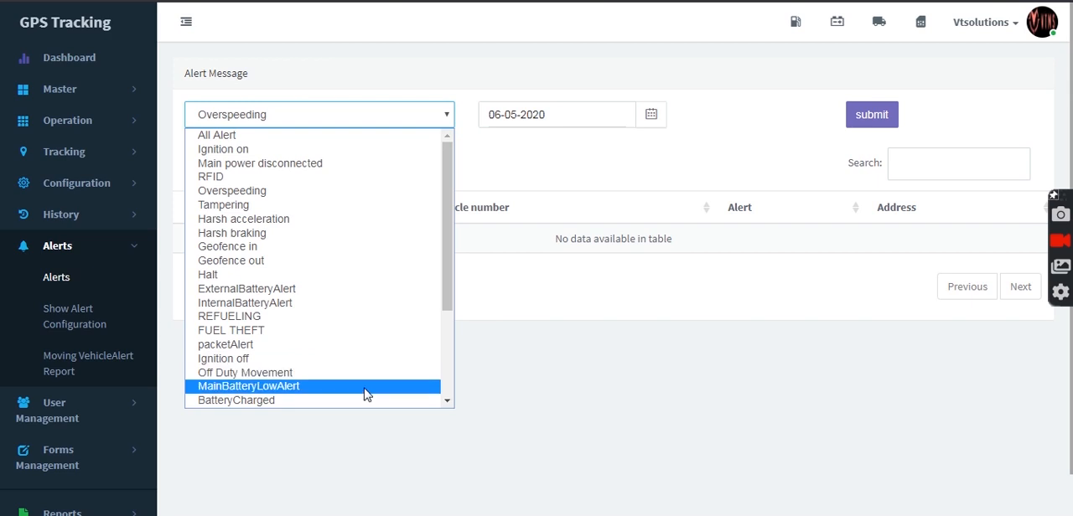
{"action": "left_click_drag", "start_coordinate": [445, 306], "coordinate": [446, 392]}
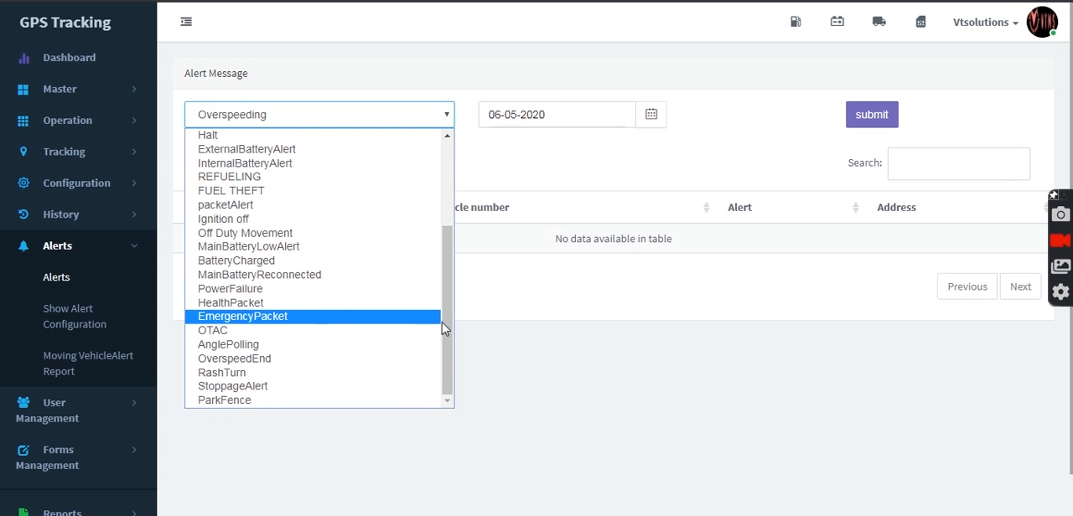
{"action": "scroll", "coordinate": [446, 328], "scroll_direction": "up", "scroll_amount": 2}
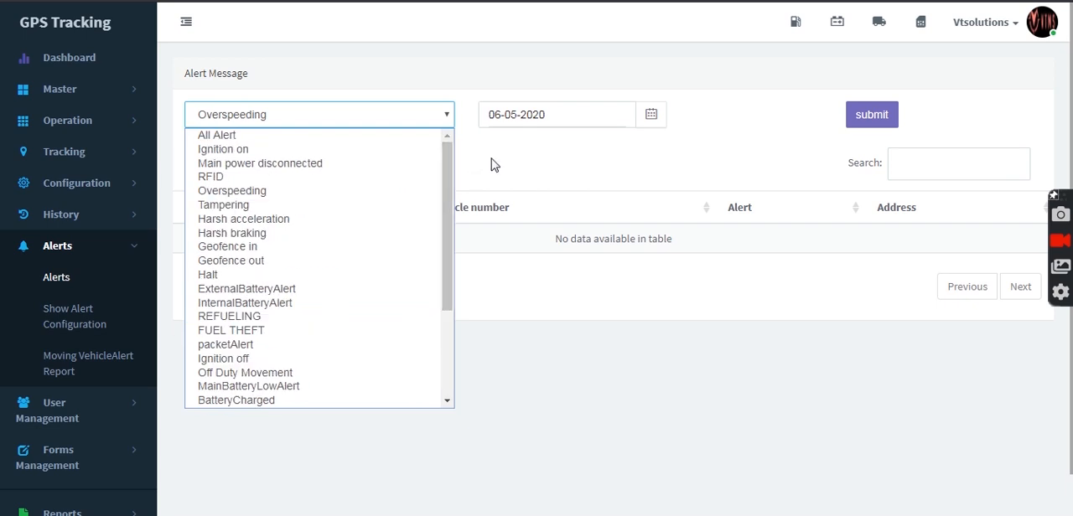
{"action": "left_click", "coordinate": [493, 164]}
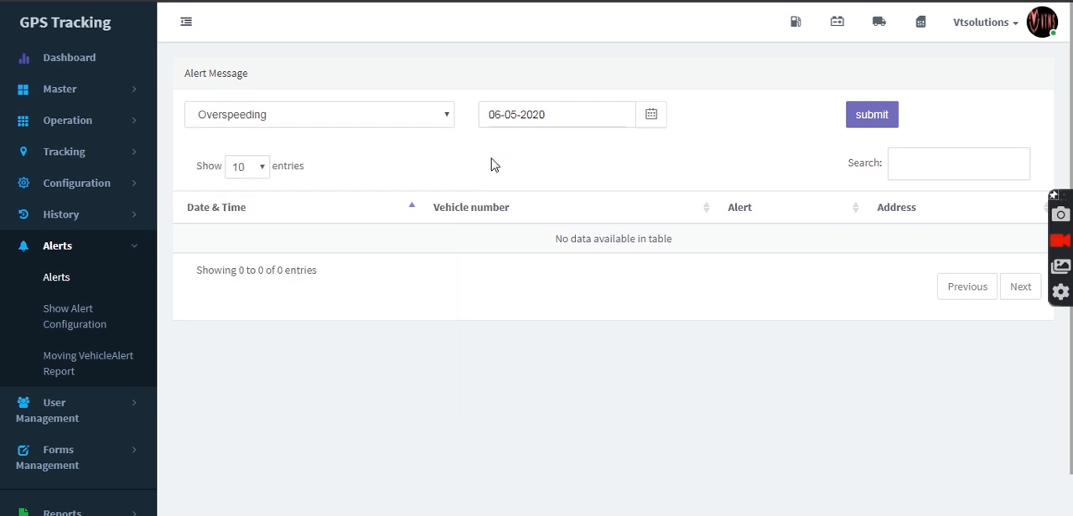
Step: Look over the alert configuration and the moving vehicle alert report
{"action": "left_click", "coordinate": [102, 321]}
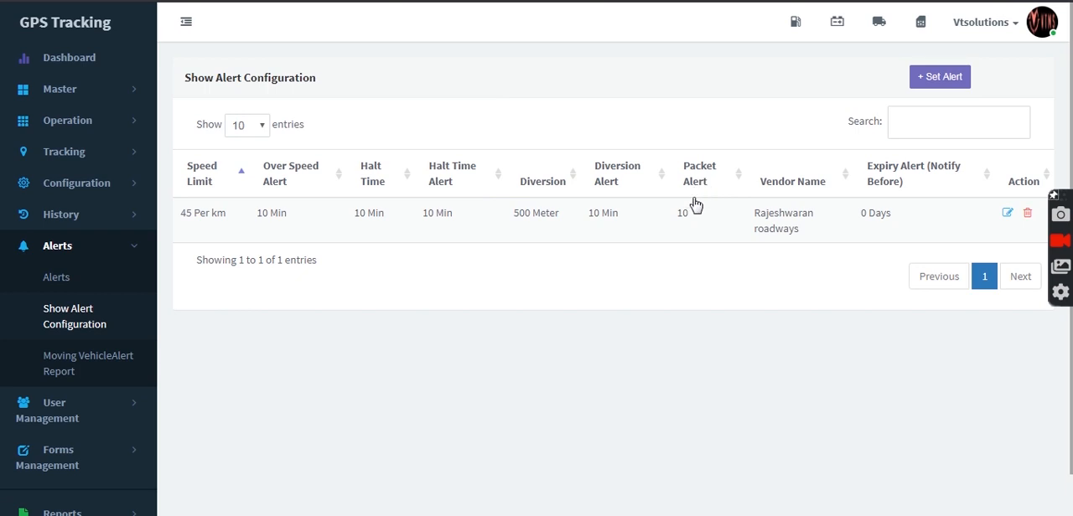
{"action": "left_click", "coordinate": [67, 366]}
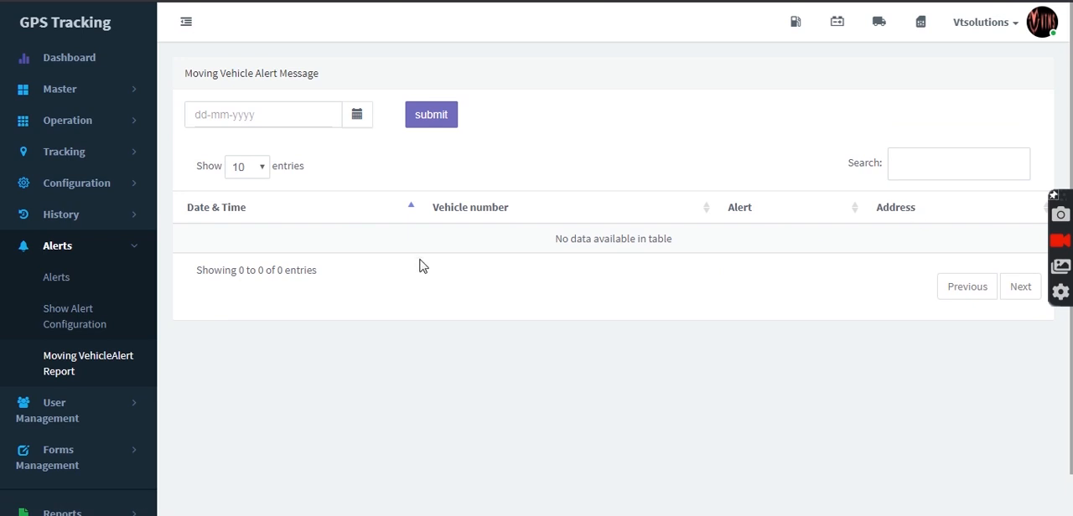
{"action": "left_click", "coordinate": [133, 245]}
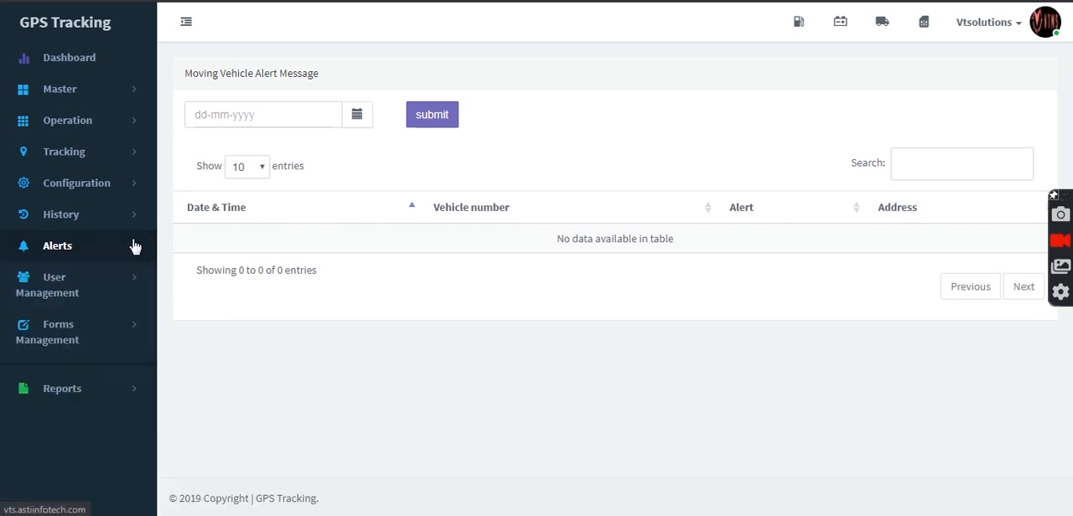
Step: Look over the roles and permissions page and the user details page in user management
{"action": "left_click", "coordinate": [100, 295]}
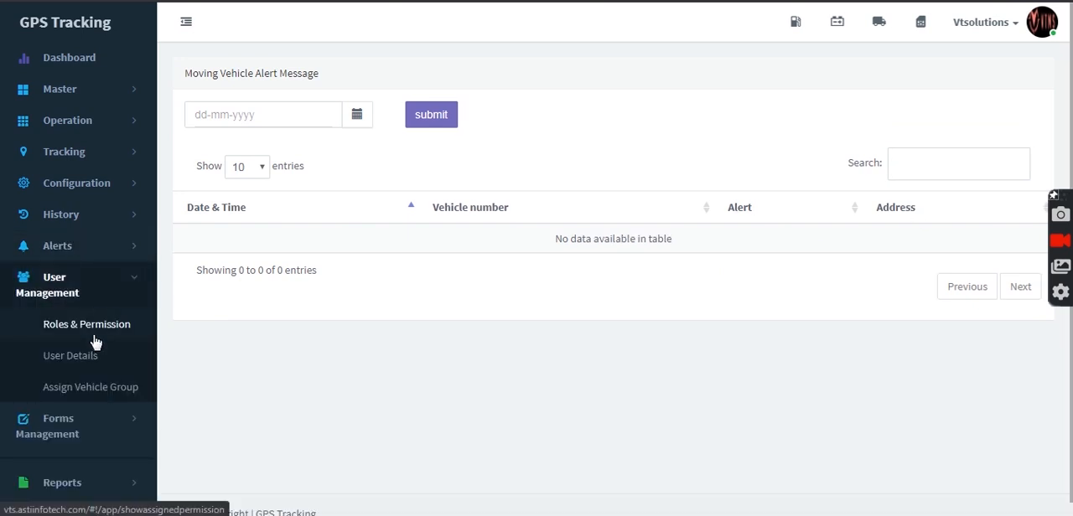
{"action": "left_click", "coordinate": [95, 338]}
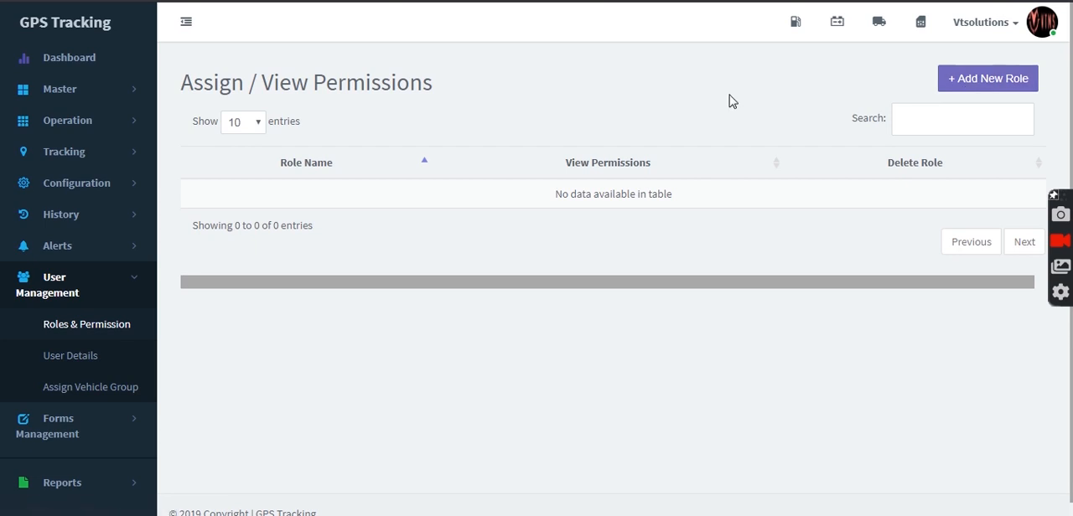
{"action": "left_click", "coordinate": [98, 351]}
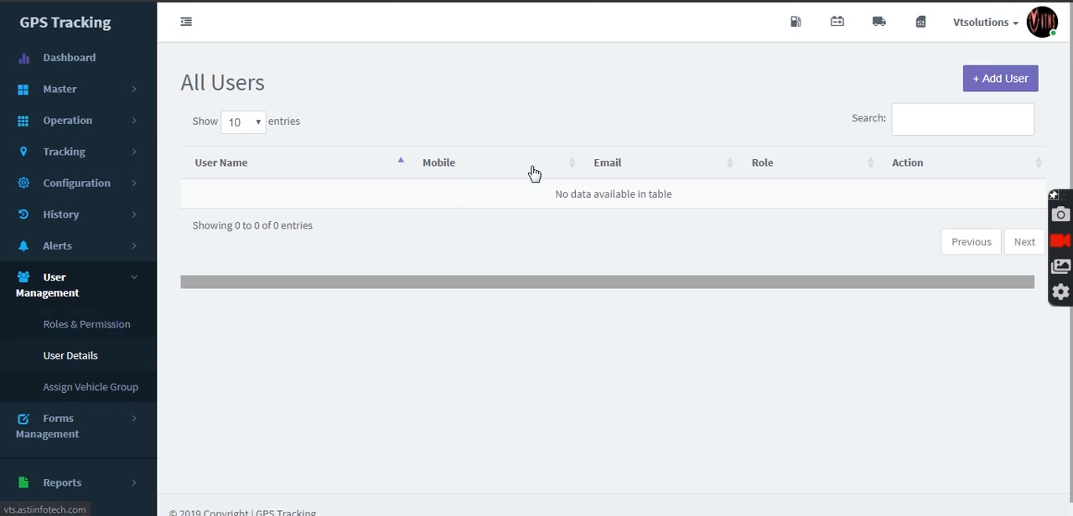
{"action": "left_click", "coordinate": [89, 327]}
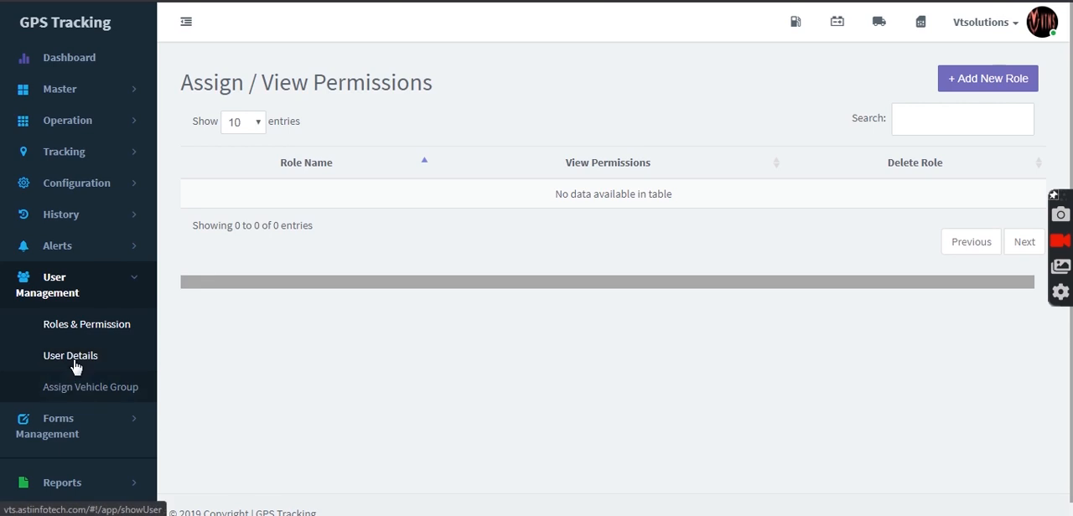
Step: Open the page for assigning vehicle groups to a user, check the user choices and select the group "vehicle group"
{"action": "left_click", "coordinate": [92, 388]}
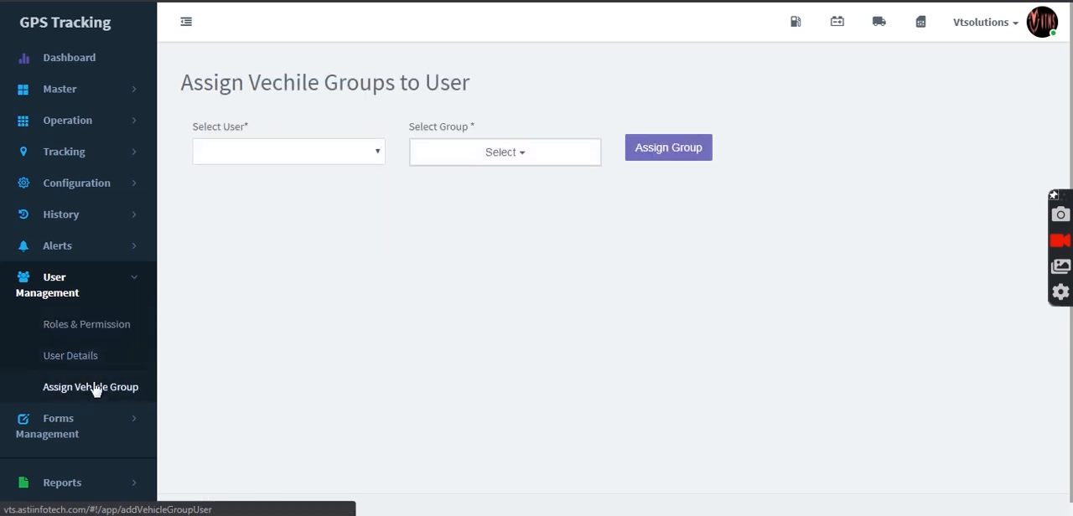
{"action": "left_click", "coordinate": [338, 158]}
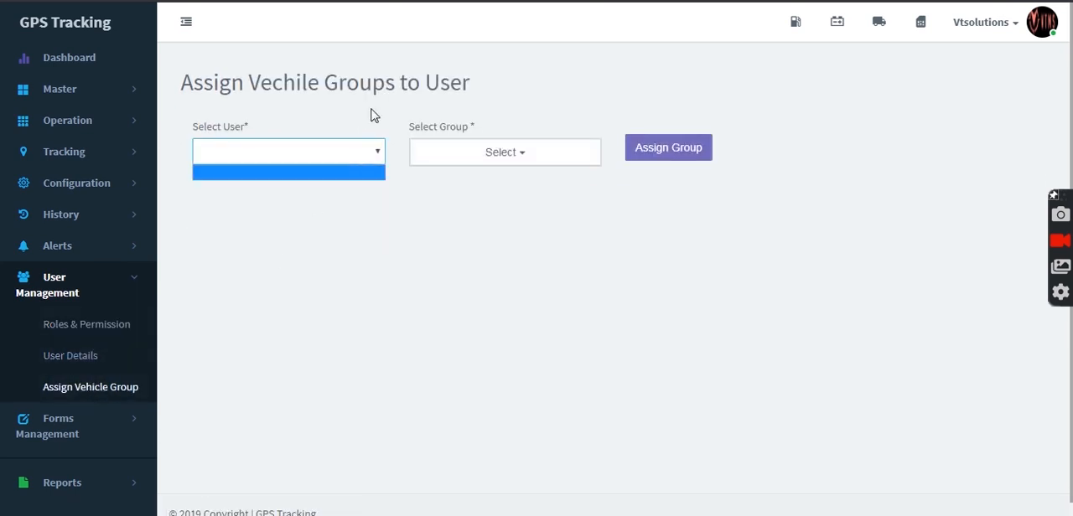
{"action": "left_click", "coordinate": [372, 114]}
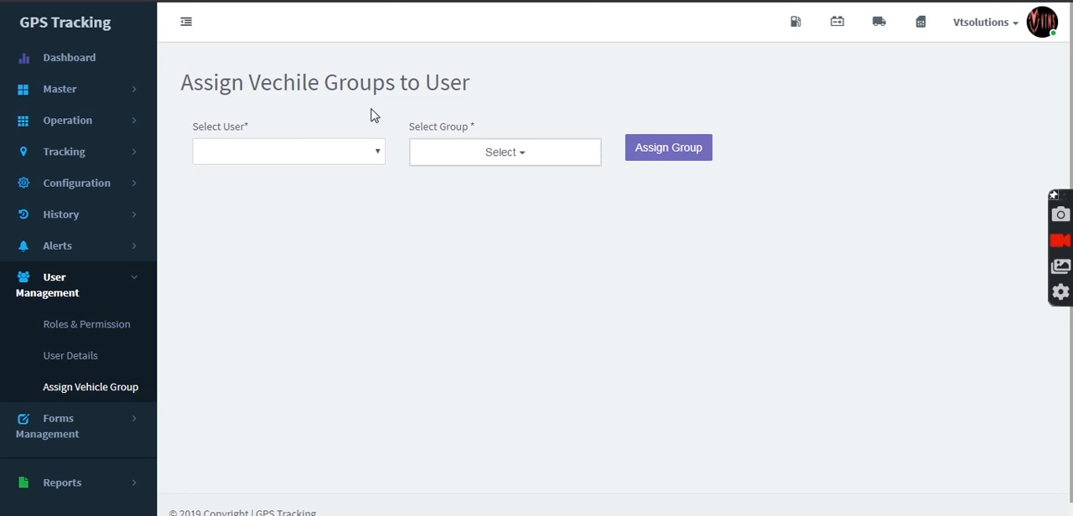
{"action": "left_click", "coordinate": [342, 161]}
{"action": "left_click", "coordinate": [333, 202]}
{"action": "left_click", "coordinate": [445, 169]}
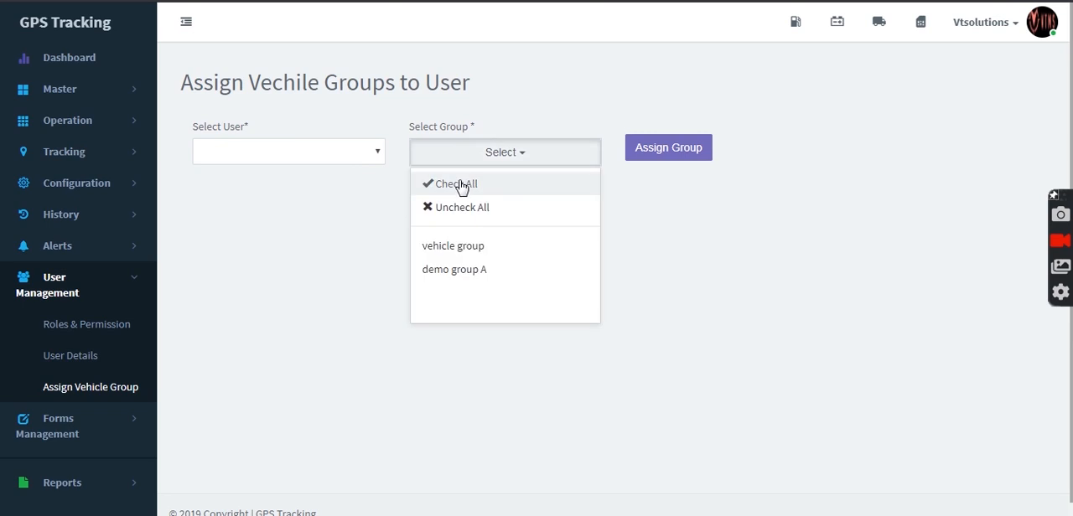
{"action": "left_click", "coordinate": [466, 244]}
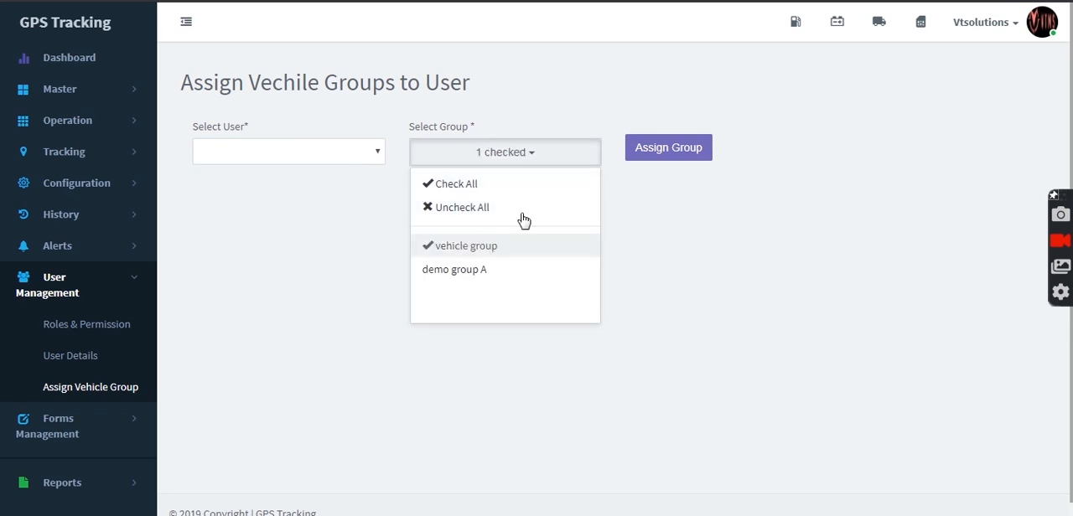
{"action": "left_click", "coordinate": [664, 197]}
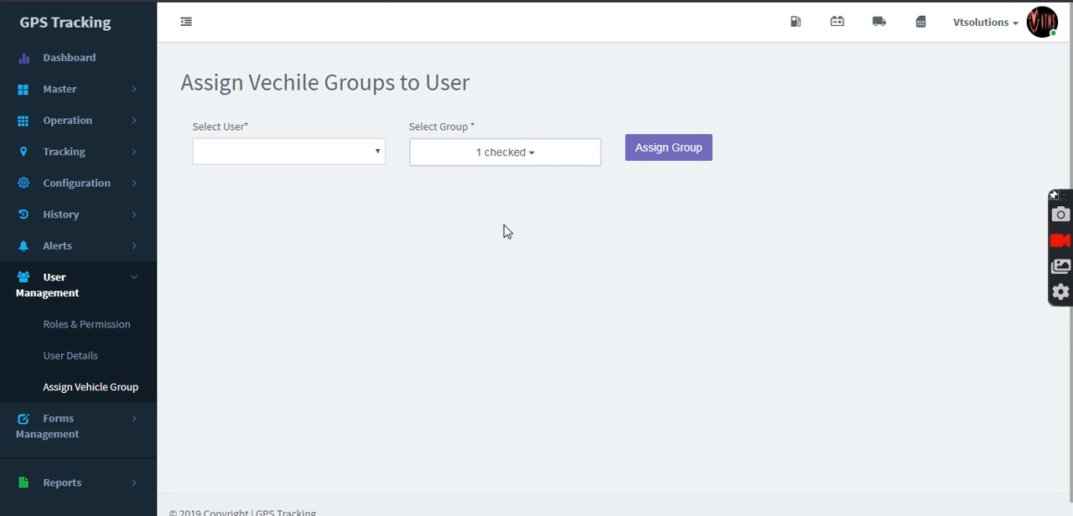
Step: Open the form list in forms management and examine the field permissions of the Add New Vehicle form
{"action": "left_click", "coordinate": [126, 282]}
{"action": "left_click", "coordinate": [126, 322]}
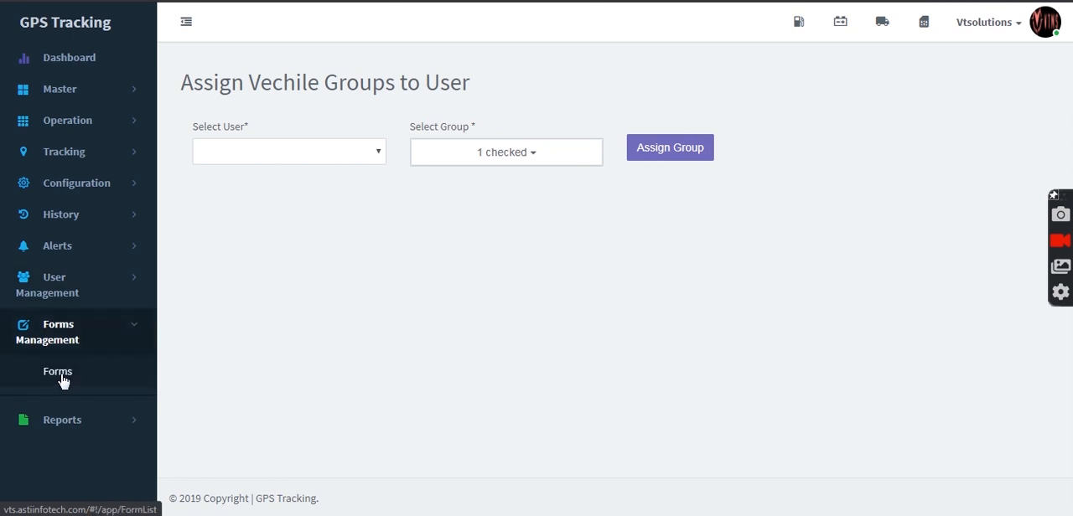
{"action": "left_click", "coordinate": [59, 373]}
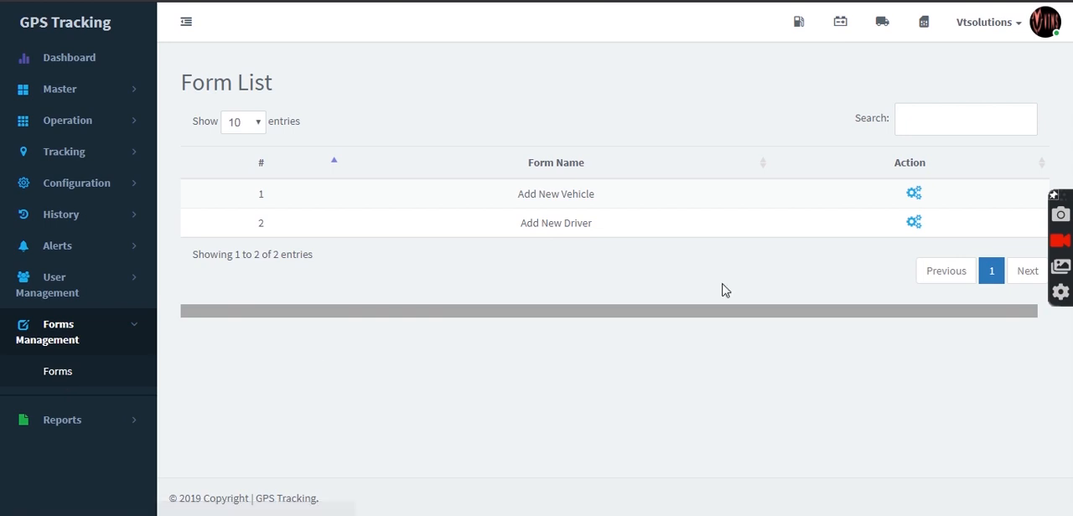
{"action": "left_click", "coordinate": [914, 195]}
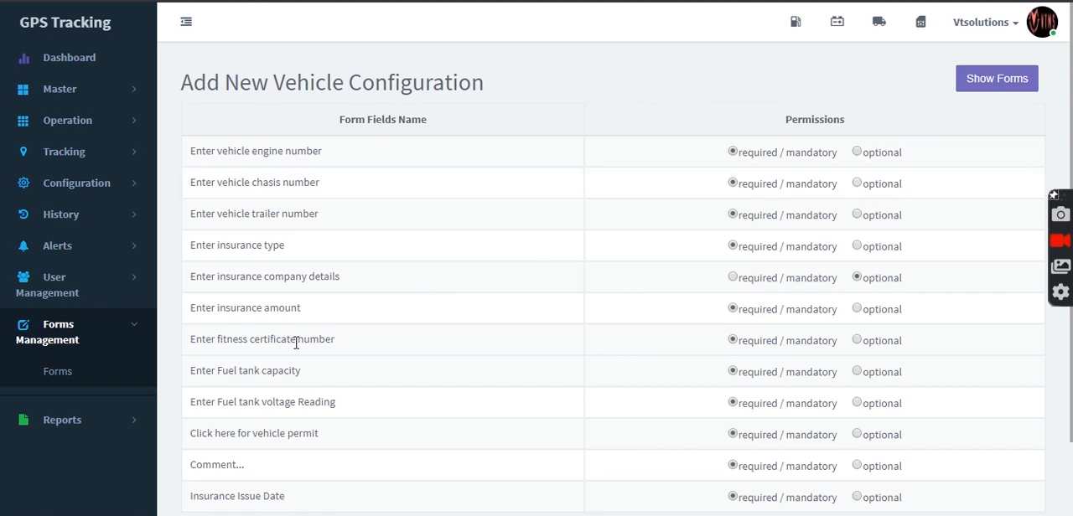
{"action": "left_click", "coordinate": [130, 343]}
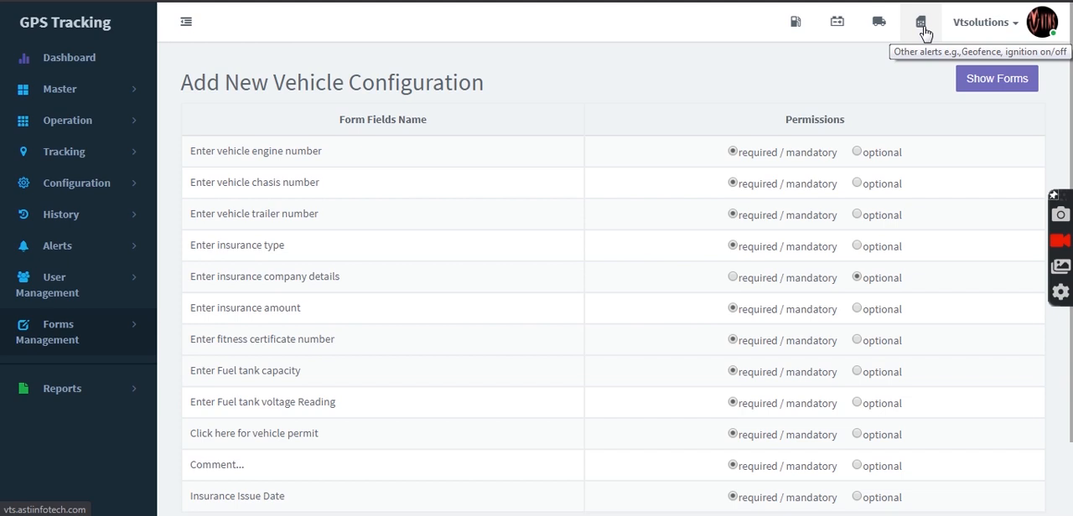
{"action": "left_click", "coordinate": [75, 386]}
{"action": "scroll", "coordinate": [75, 383], "scroll_direction": "down", "scroll_amount": 7}
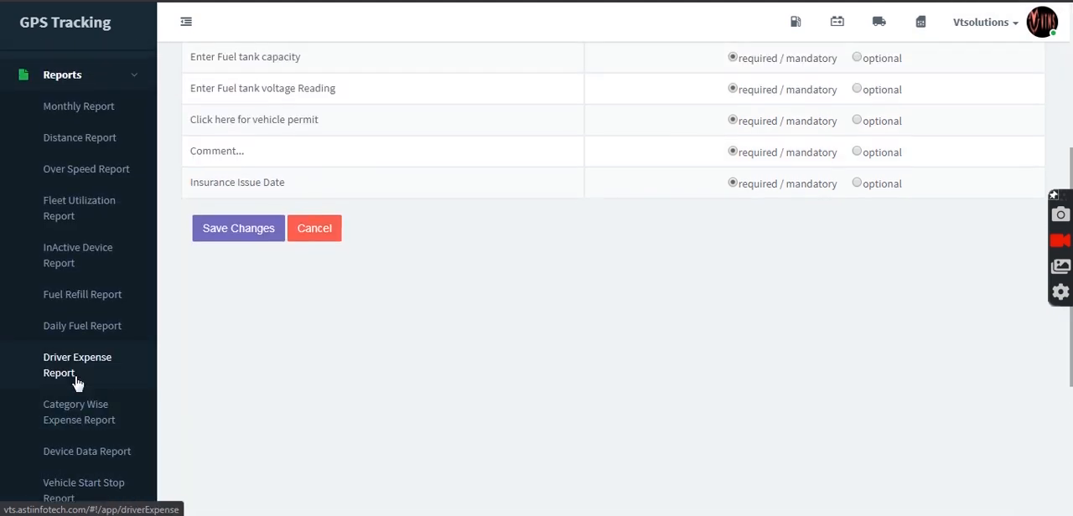
{"action": "scroll", "coordinate": [75, 383], "scroll_direction": "up", "scroll_amount": 8}
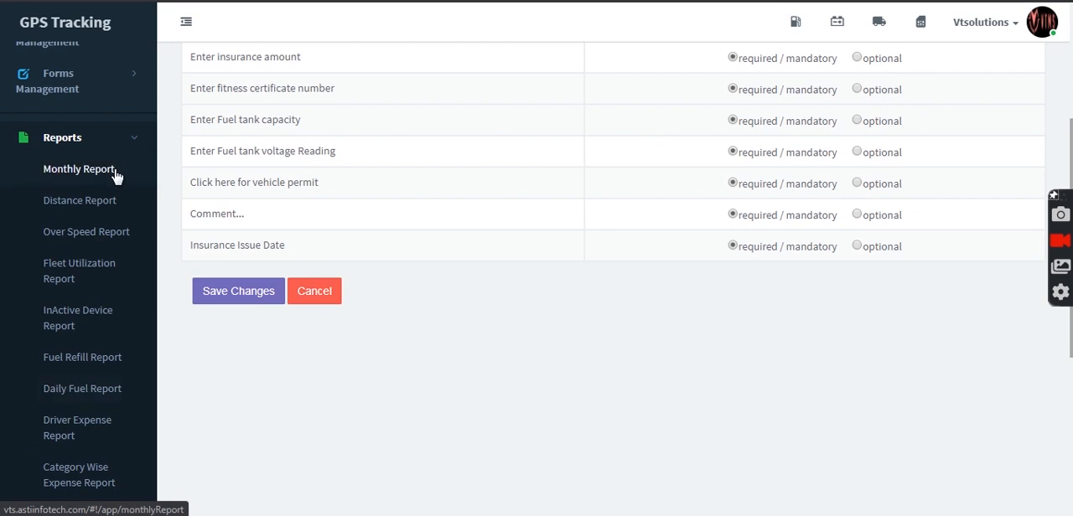
{"action": "left_click", "coordinate": [115, 176]}
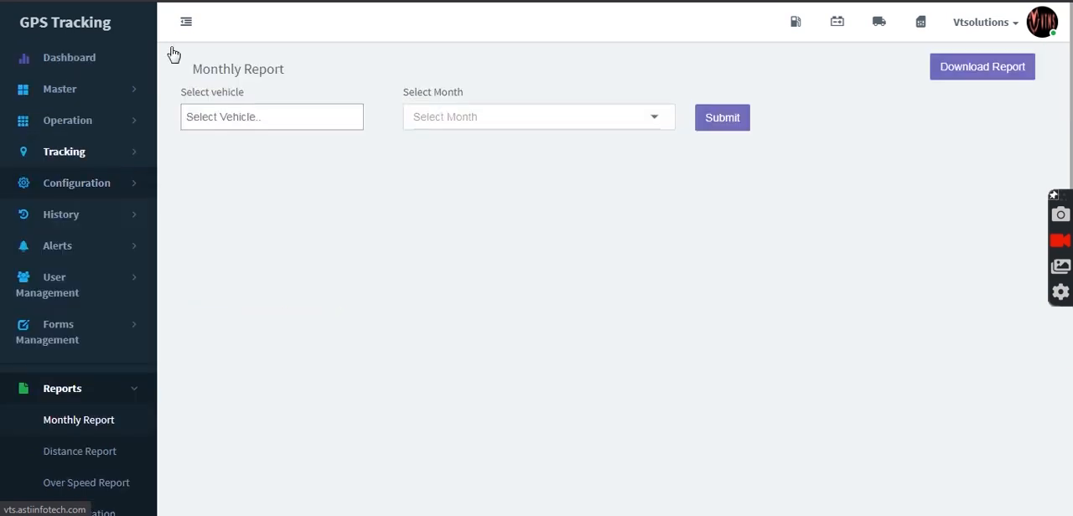
{"action": "left_click", "coordinate": [243, 114]}
{"action": "left_click", "coordinate": [246, 149]}
{"action": "left_click", "coordinate": [456, 118]}
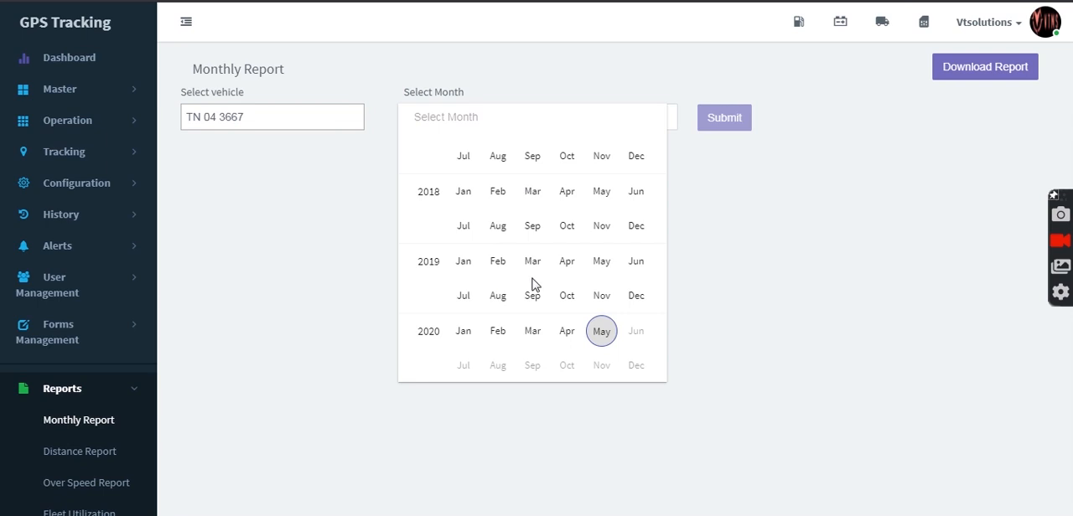
{"action": "left_click", "coordinate": [600, 267]}
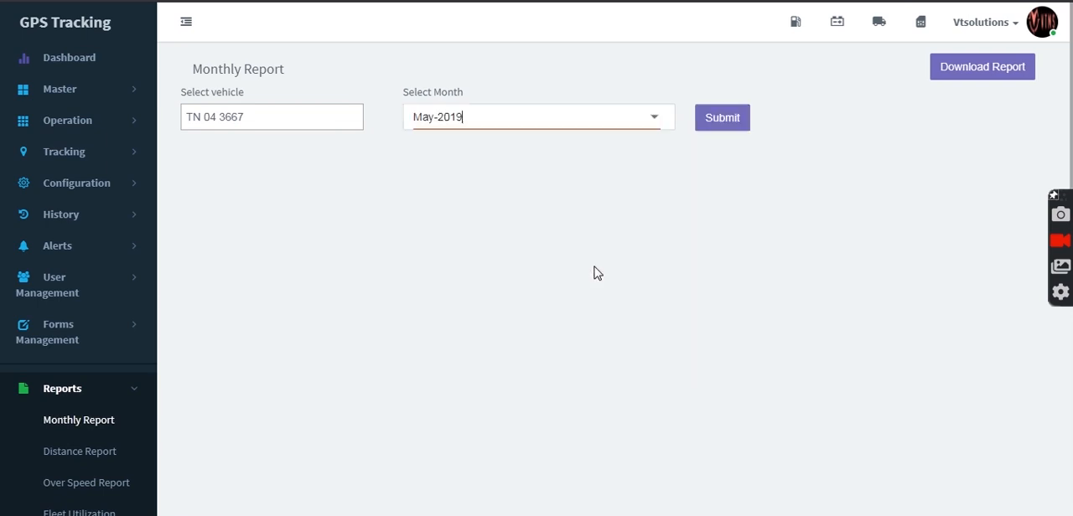
{"action": "left_click", "coordinate": [726, 127]}
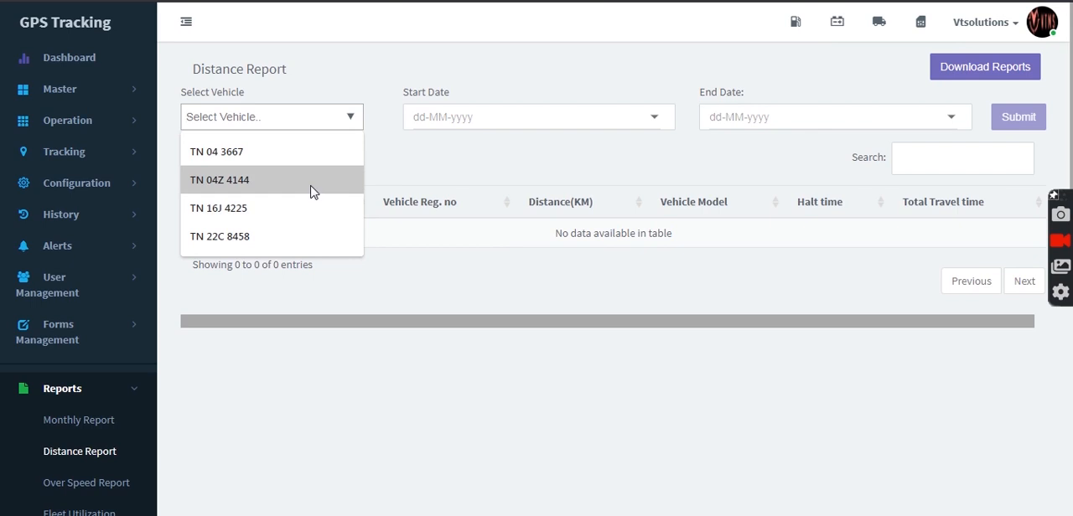
{"action": "left_click", "coordinate": [310, 192]}
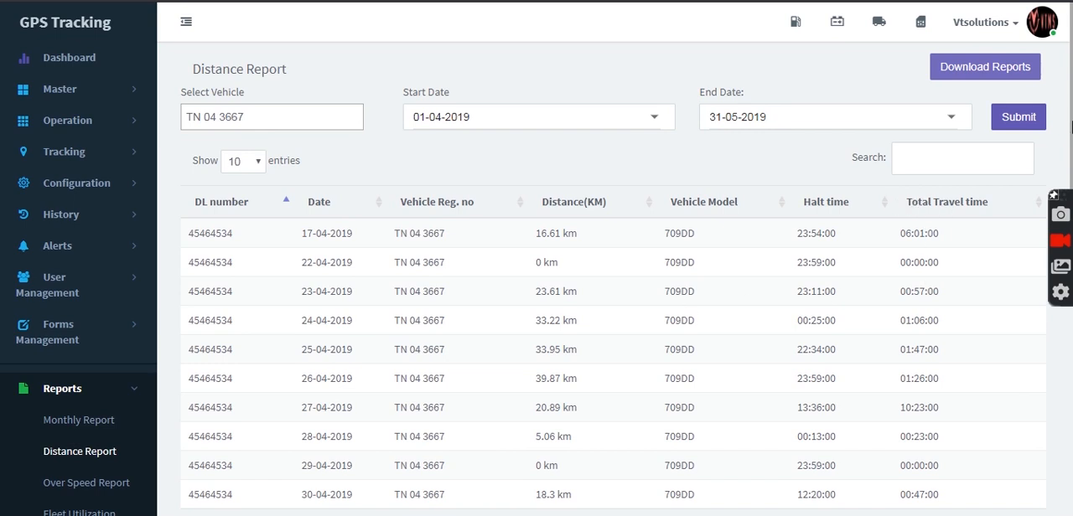
{"action": "scroll", "coordinate": [713, 226], "scroll_direction": "down", "scroll_amount": 2}
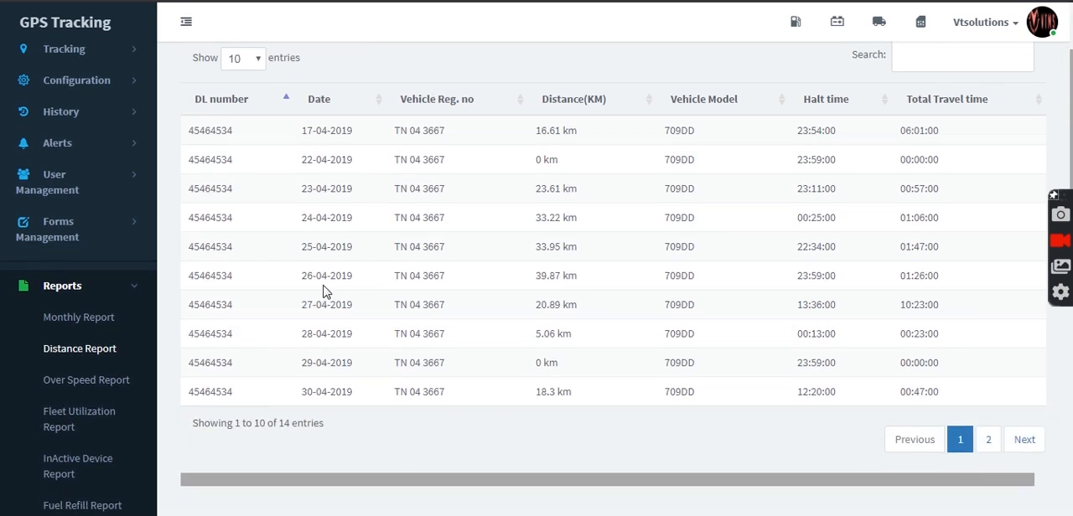
{"action": "left_click", "coordinate": [81, 381]}
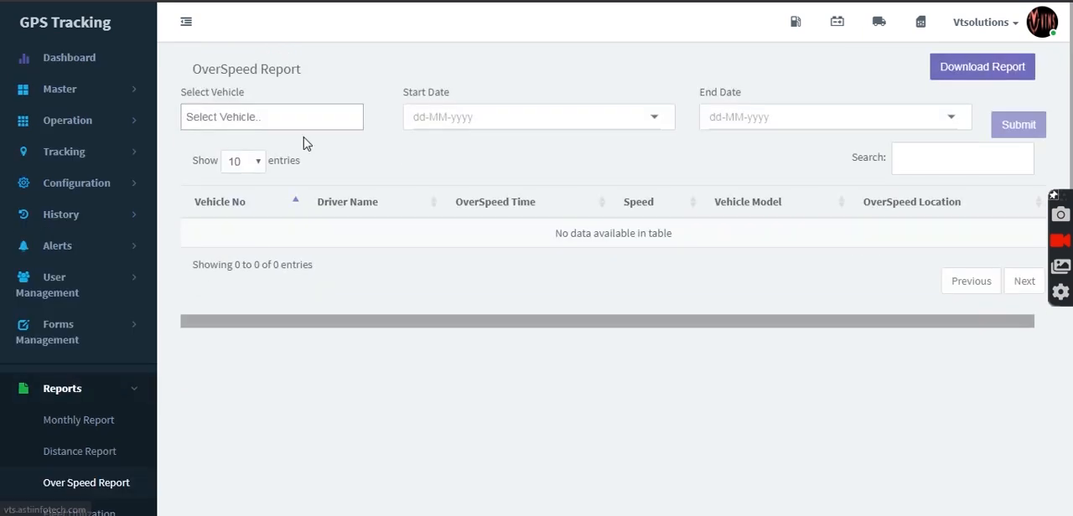
{"action": "left_click", "coordinate": [305, 115]}
{"action": "left_click", "coordinate": [306, 150]}
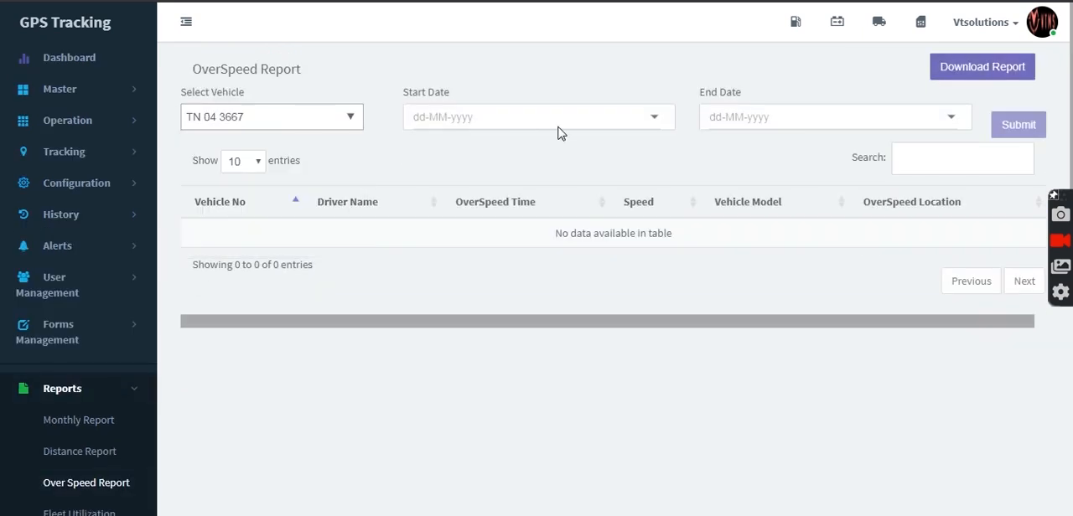
{"action": "left_click", "coordinate": [649, 119]}
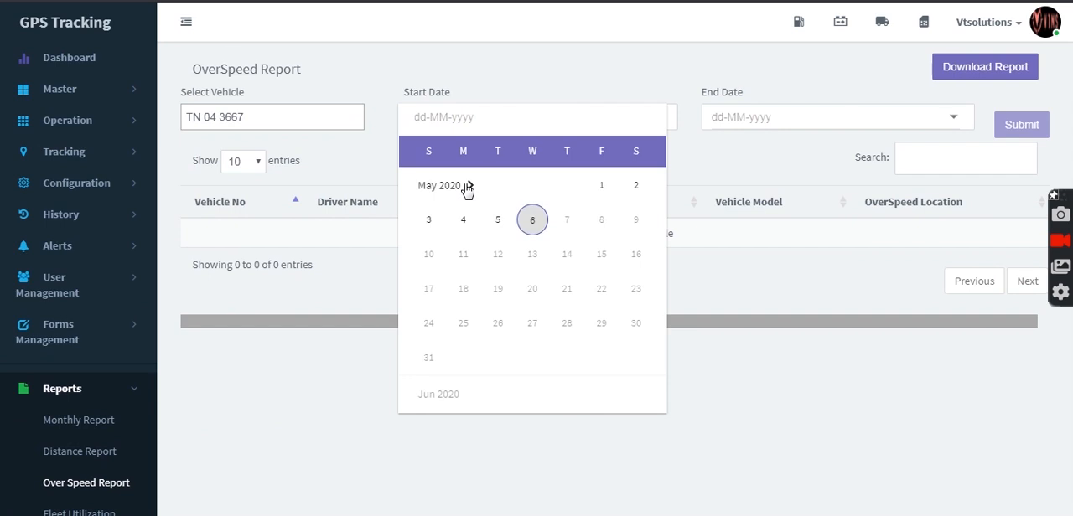
{"action": "left_click", "coordinate": [468, 189]}
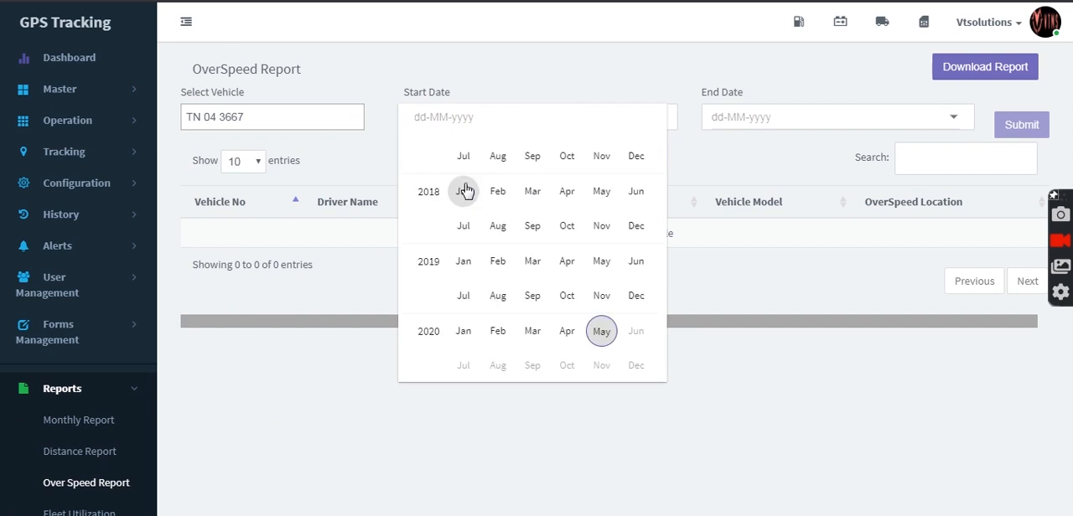
{"action": "left_click", "coordinate": [567, 265]}
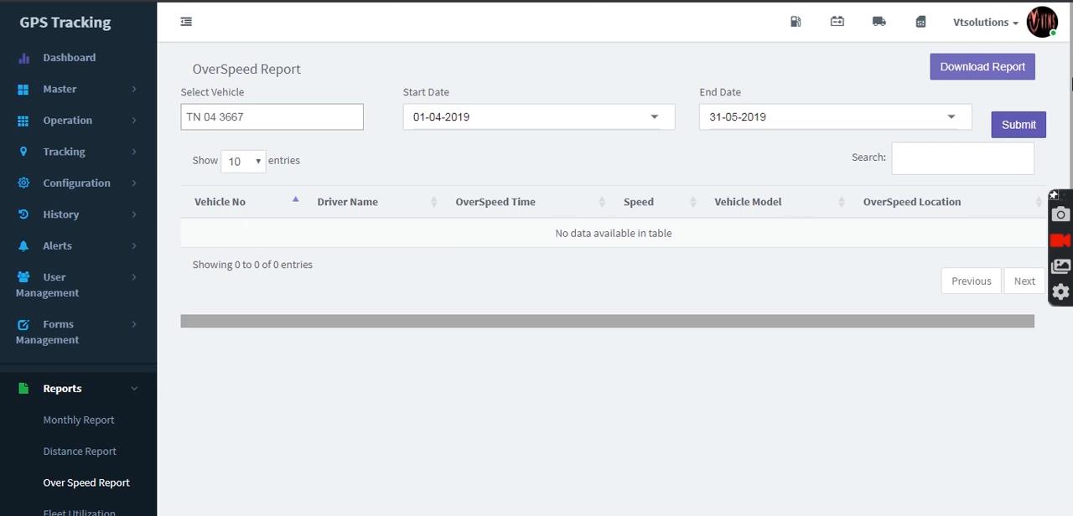
Step: Open the fleet utilization report and look over its filters and table columns
{"action": "left_click_drag", "start_coordinate": [1072, 84], "coordinate": [1072, 207]}
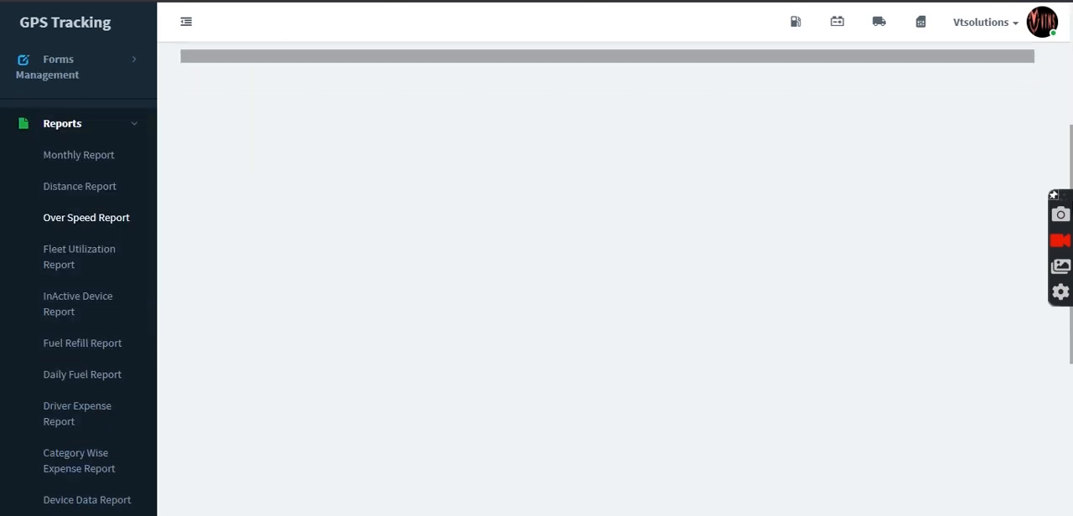
{"action": "left_click", "coordinate": [73, 280]}
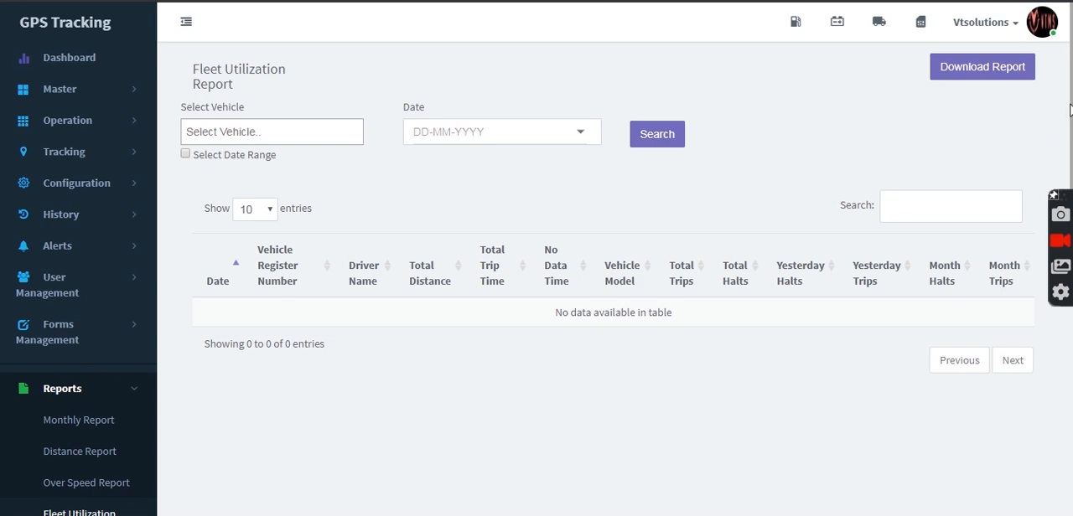
{"action": "scroll", "coordinate": [1070, 112], "scroll_direction": "down", "scroll_amount": 2}
{"action": "scroll", "coordinate": [541, 51], "scroll_direction": "up", "scroll_amount": 2}
Step: View the inactive device report page, followed by the fuel refill report page with its filters and columns
{"action": "scroll", "coordinate": [87, 325], "scroll_direction": "down", "scroll_amount": 3}
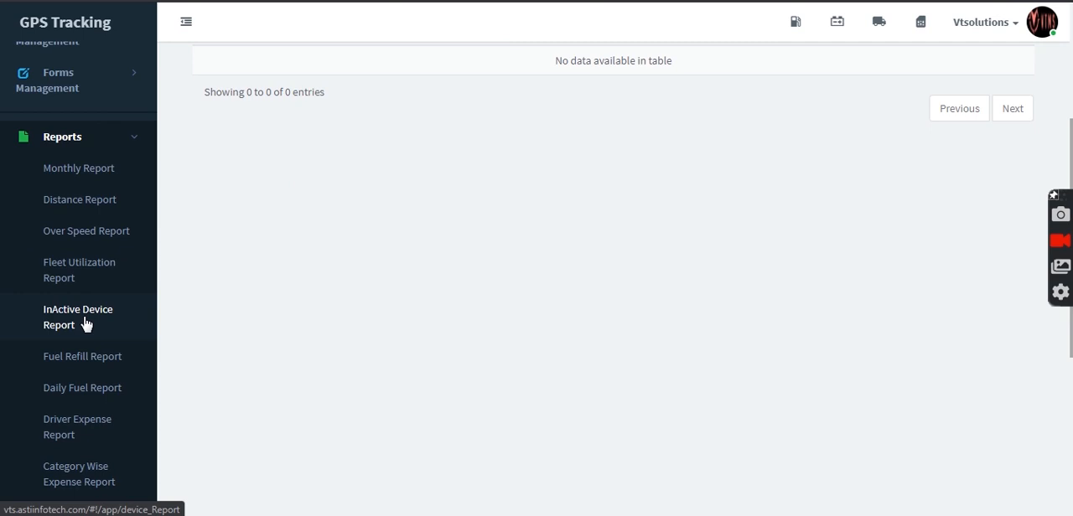
{"action": "left_click", "coordinate": [85, 325]}
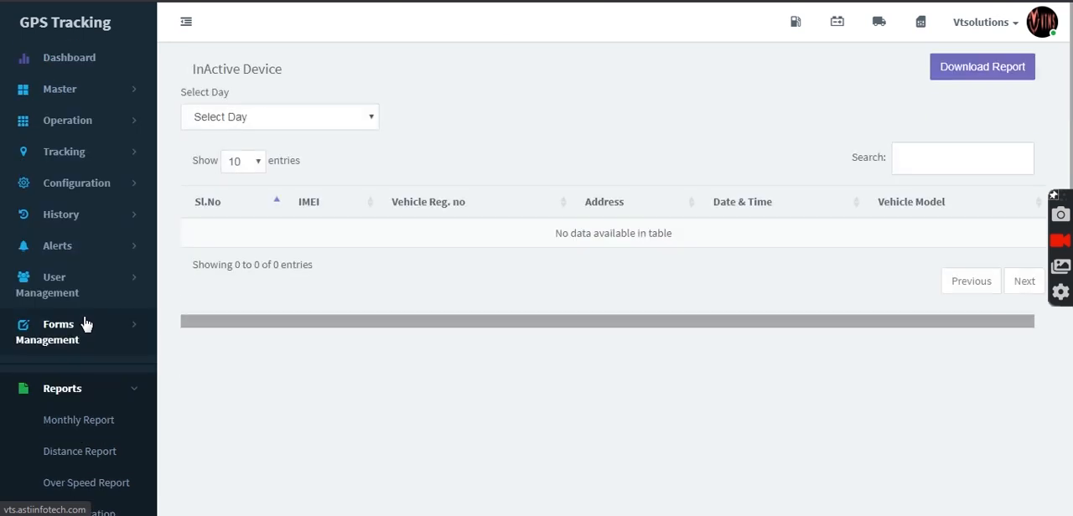
{"action": "scroll", "coordinate": [84, 325], "scroll_direction": "down", "scroll_amount": 3}
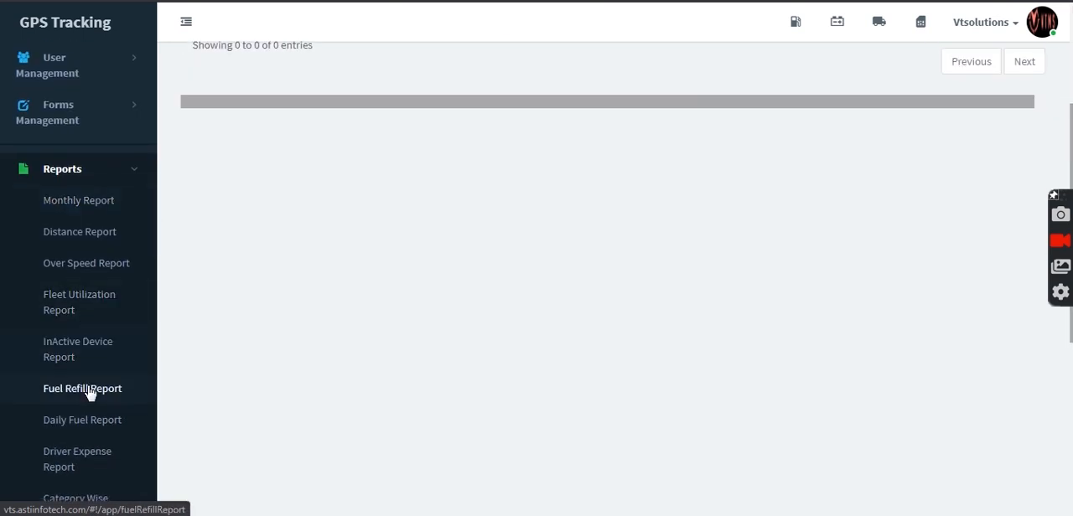
{"action": "left_click", "coordinate": [86, 389]}
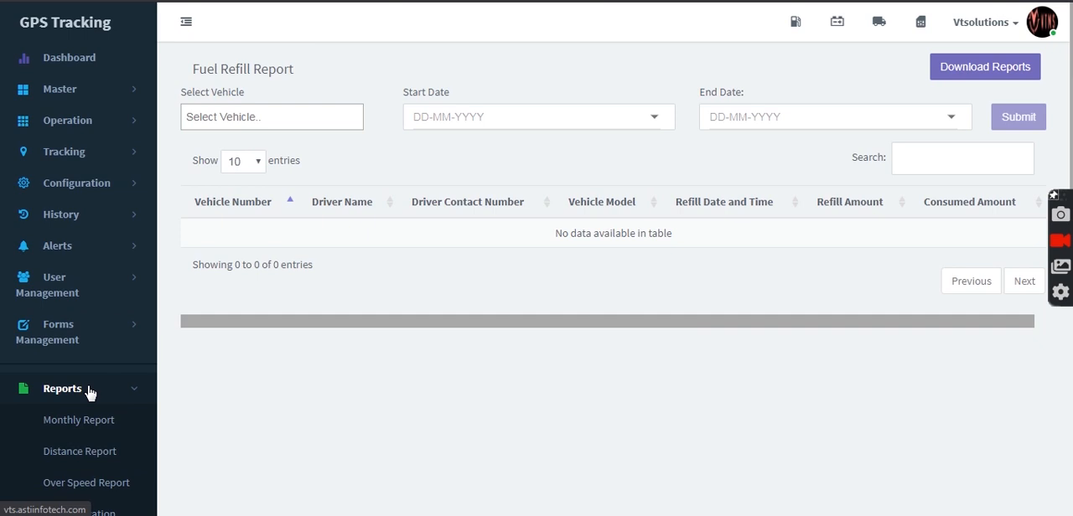
{"action": "scroll", "coordinate": [90, 393], "scroll_direction": "down", "scroll_amount": 4}
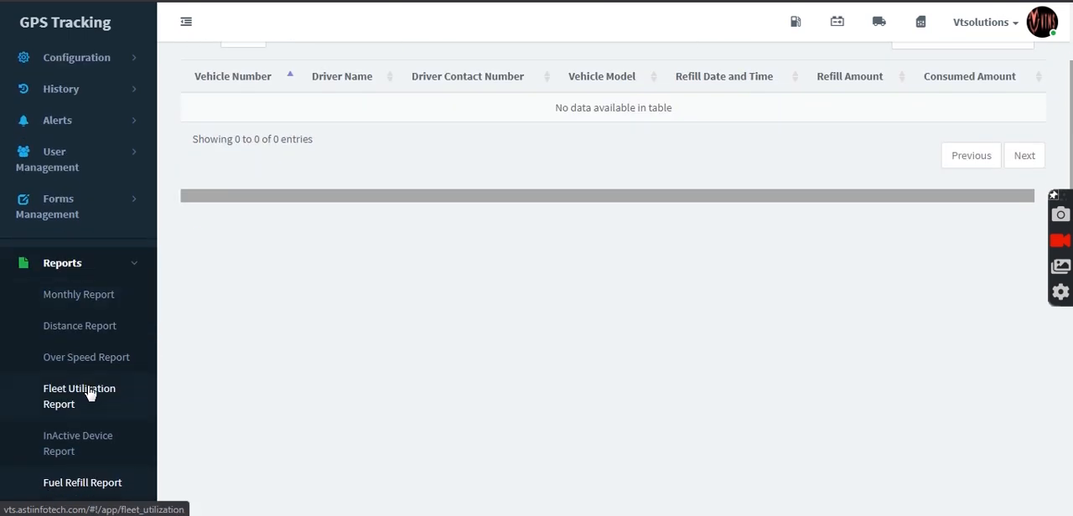
{"action": "scroll", "coordinate": [431, 240], "scroll_direction": "up", "scroll_amount": 4}
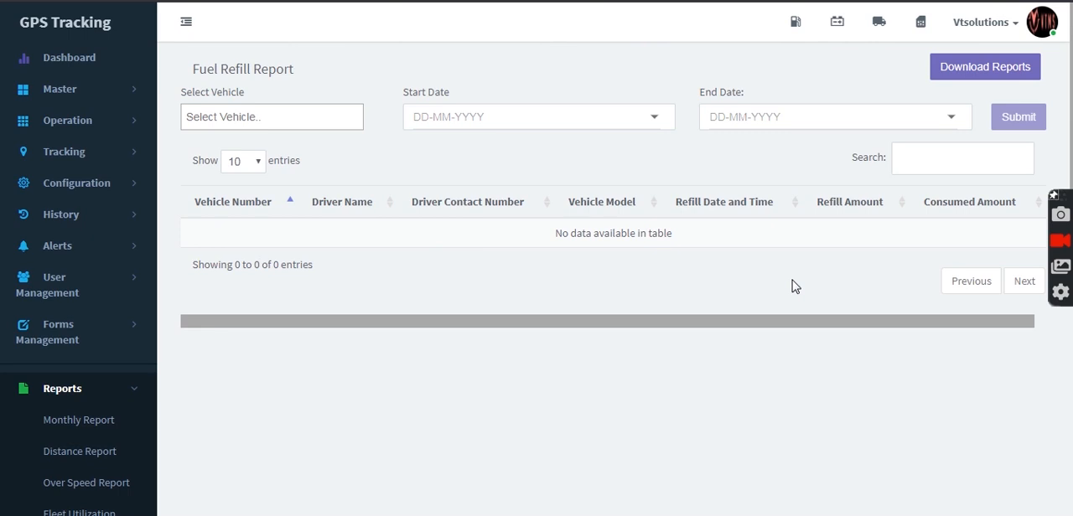
Step: View the daily fuel report page, followed by the driver expense report page
{"action": "scroll", "coordinate": [793, 285], "scroll_direction": "down", "scroll_amount": 4}
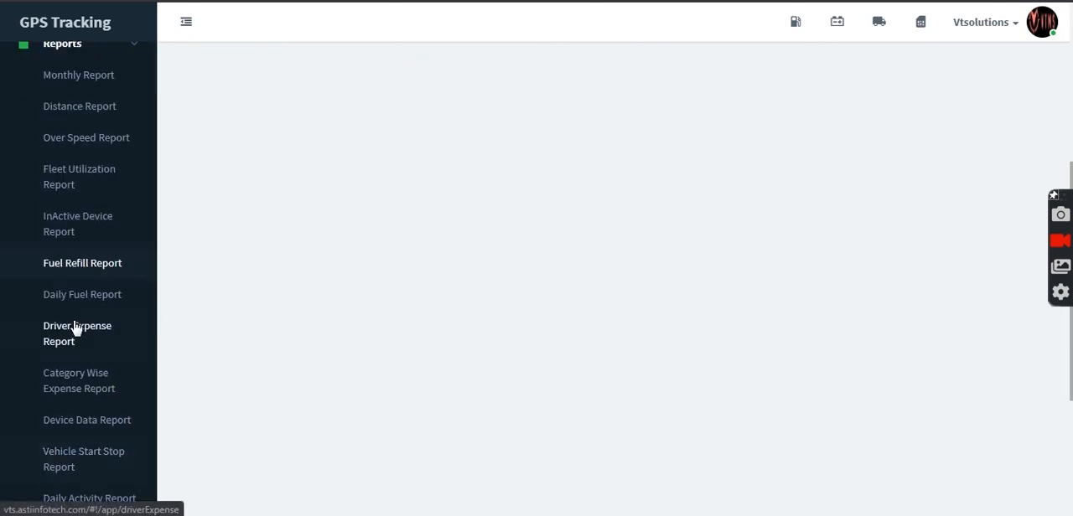
{"action": "left_click", "coordinate": [76, 298]}
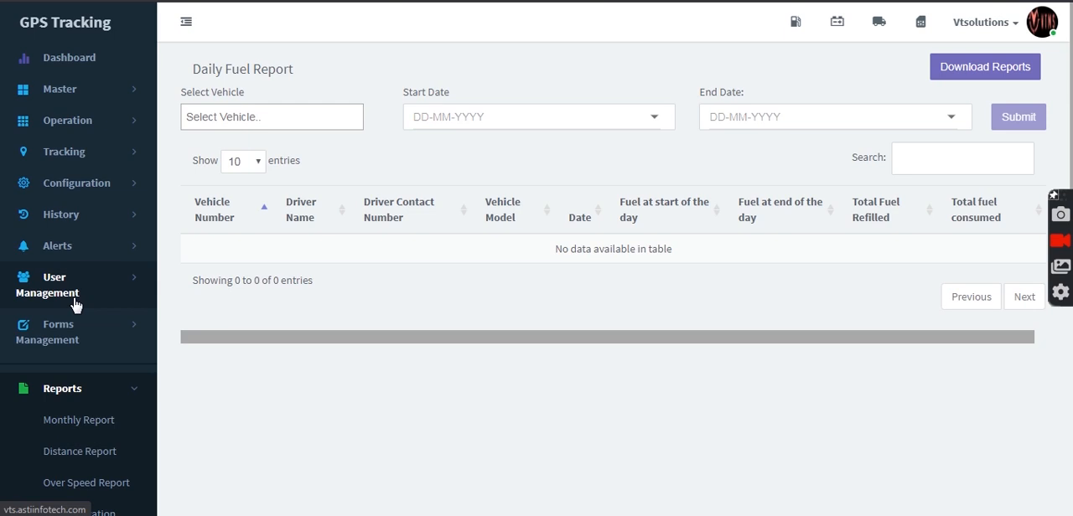
{"action": "scroll", "coordinate": [76, 304], "scroll_direction": "down", "scroll_amount": 4}
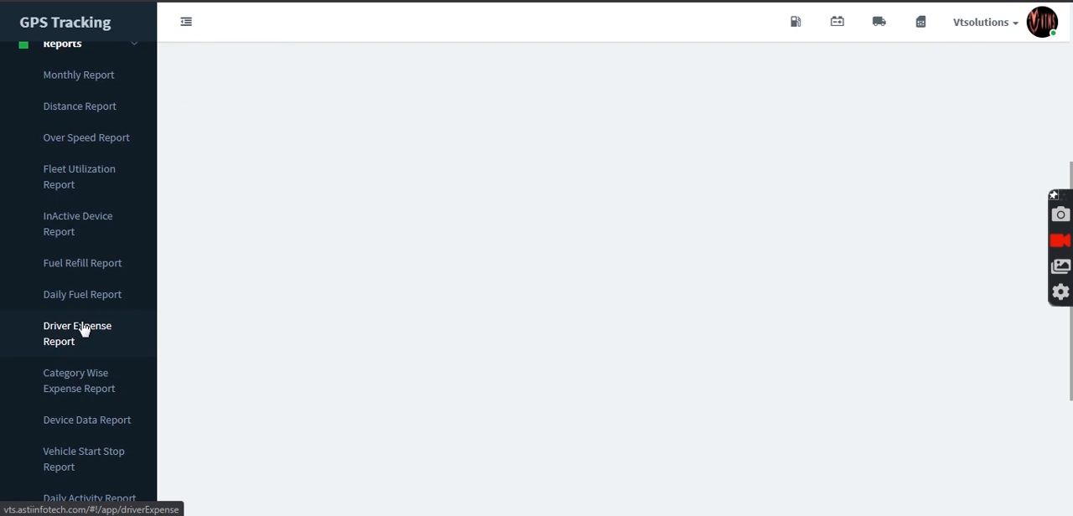
{"action": "left_click", "coordinate": [84, 329]}
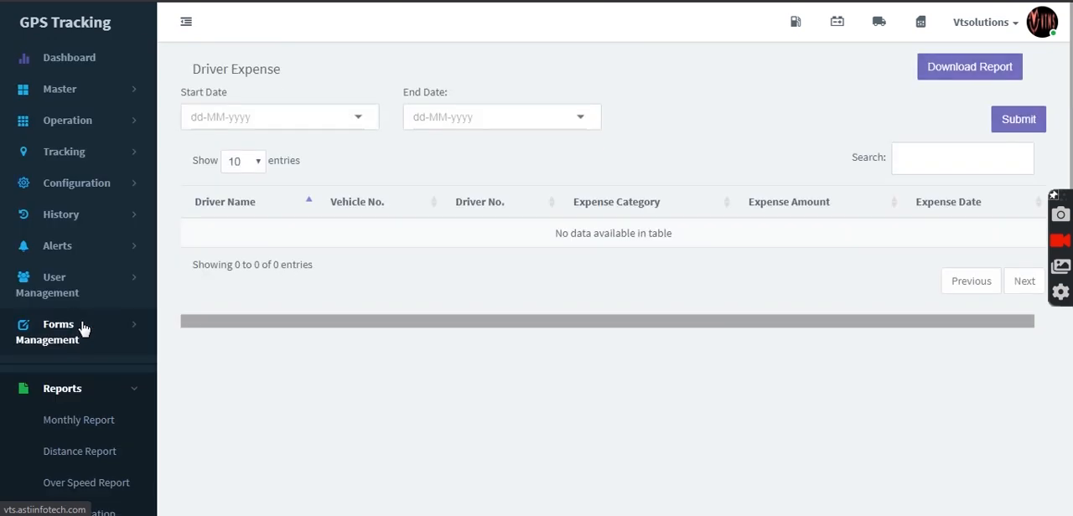
Step: View the category-wise expense report page, followed by the device data report page
{"action": "scroll", "coordinate": [83, 328], "scroll_direction": "down", "scroll_amount": 1}
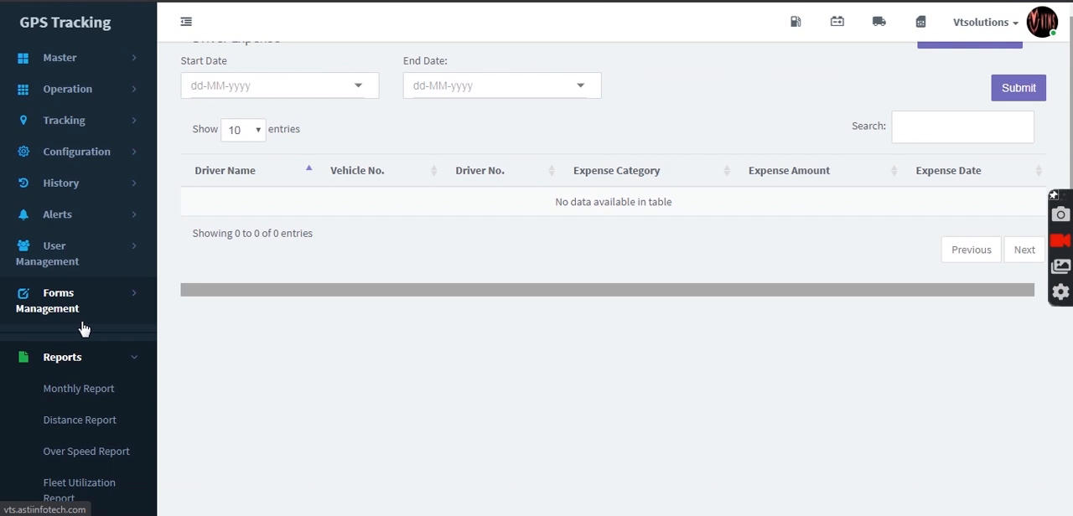
{"action": "scroll", "coordinate": [84, 329], "scroll_direction": "down", "scroll_amount": 3}
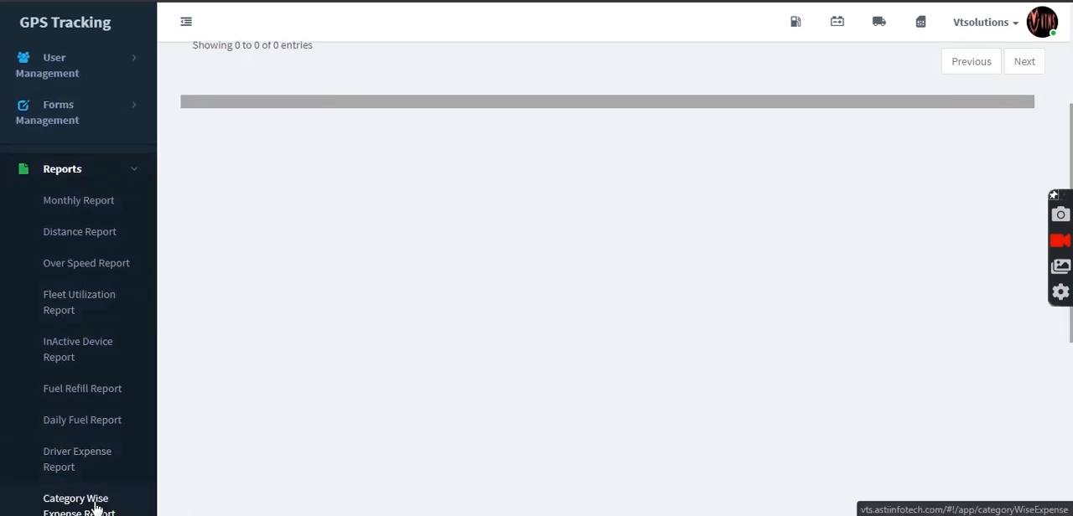
{"action": "left_click", "coordinate": [96, 505]}
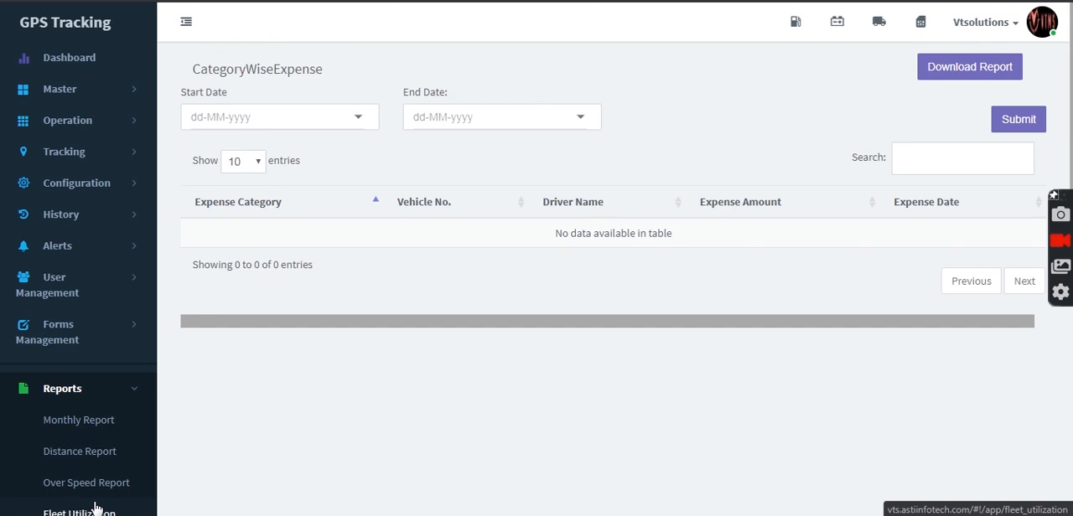
{"action": "scroll", "coordinate": [96, 503], "scroll_direction": "down", "scroll_amount": 5}
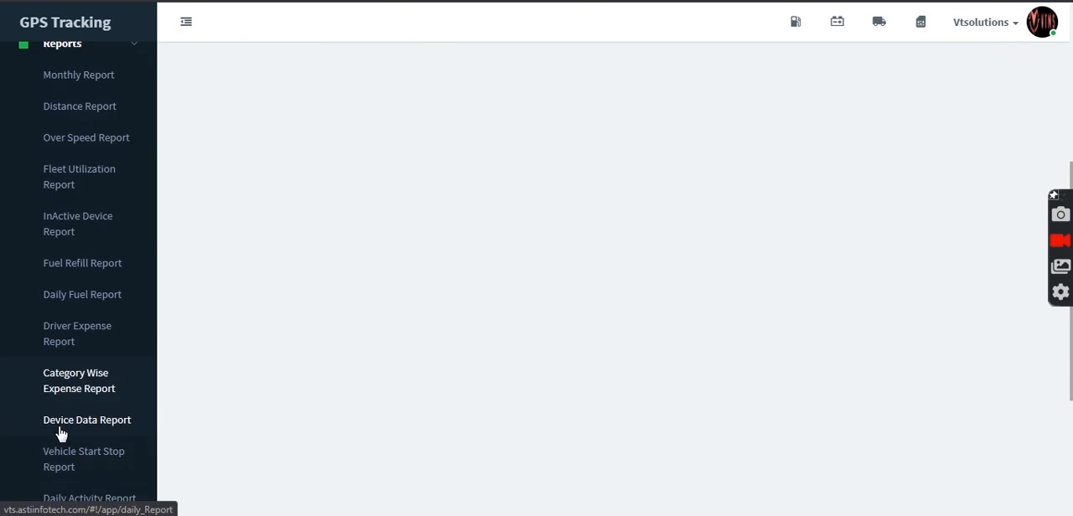
{"action": "left_click", "coordinate": [59, 423]}
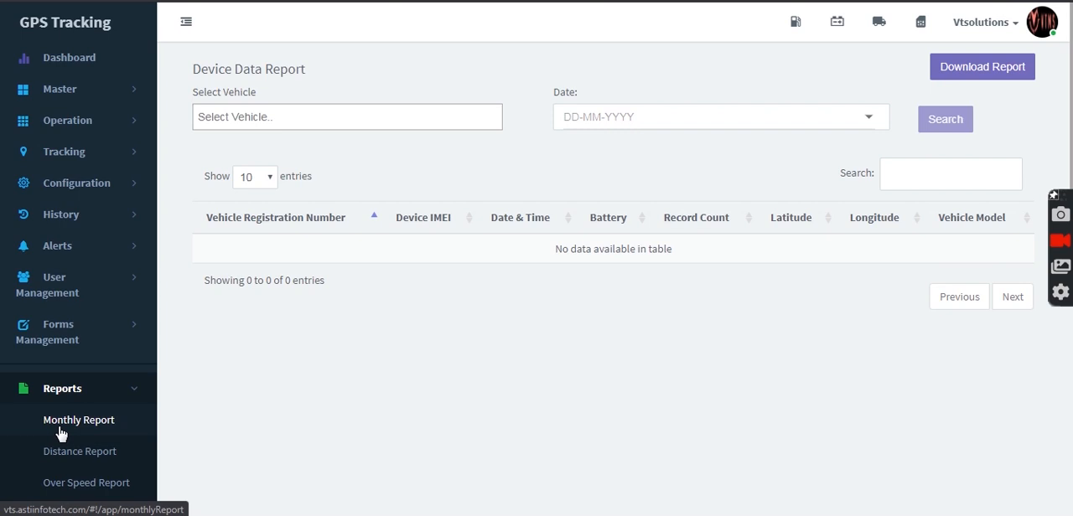
{"action": "scroll", "coordinate": [60, 436], "scroll_direction": "down", "scroll_amount": 5}
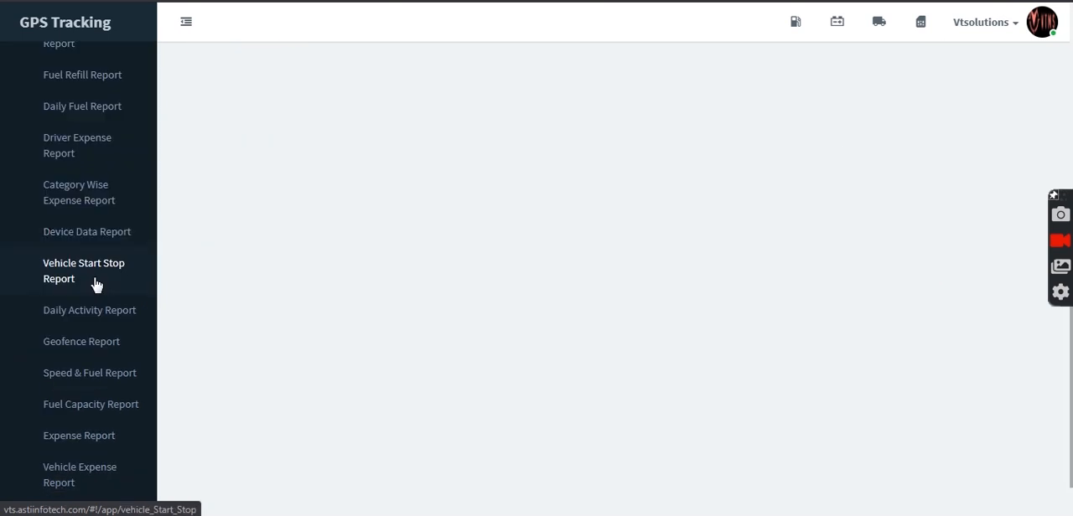
{"action": "left_click", "coordinate": [97, 285]}
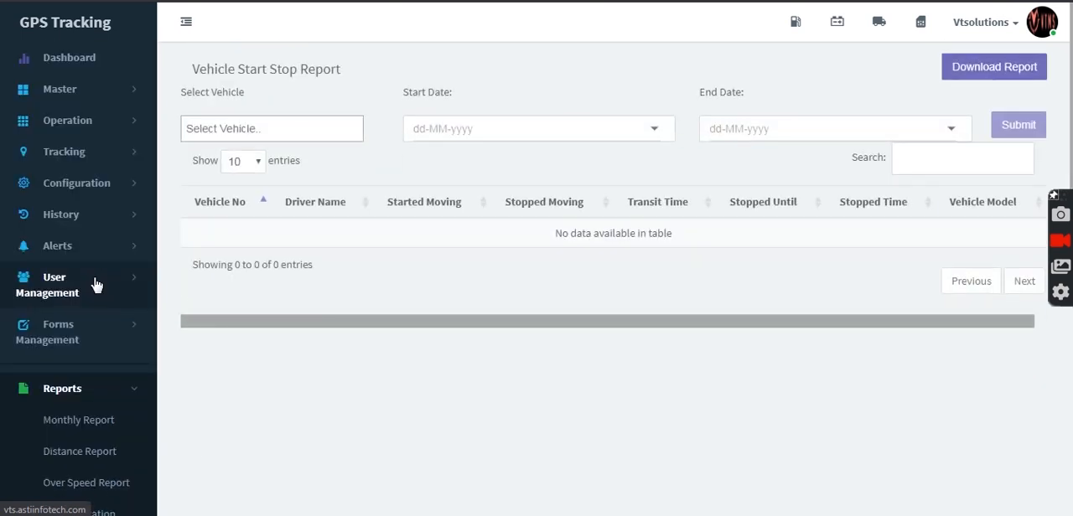
{"action": "left_click", "coordinate": [292, 127]}
{"action": "left_click", "coordinate": [300, 162]}
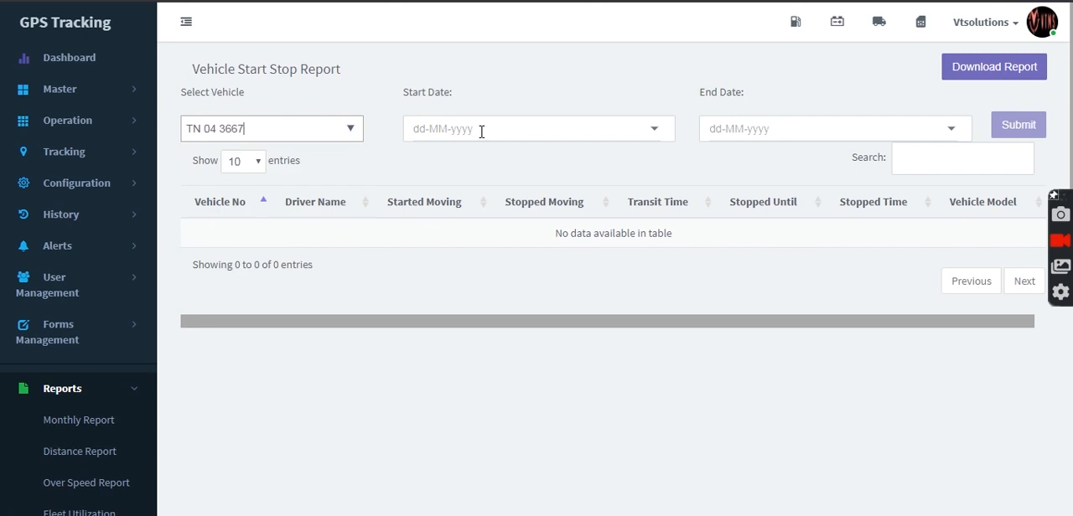
{"action": "left_click", "coordinate": [493, 132]}
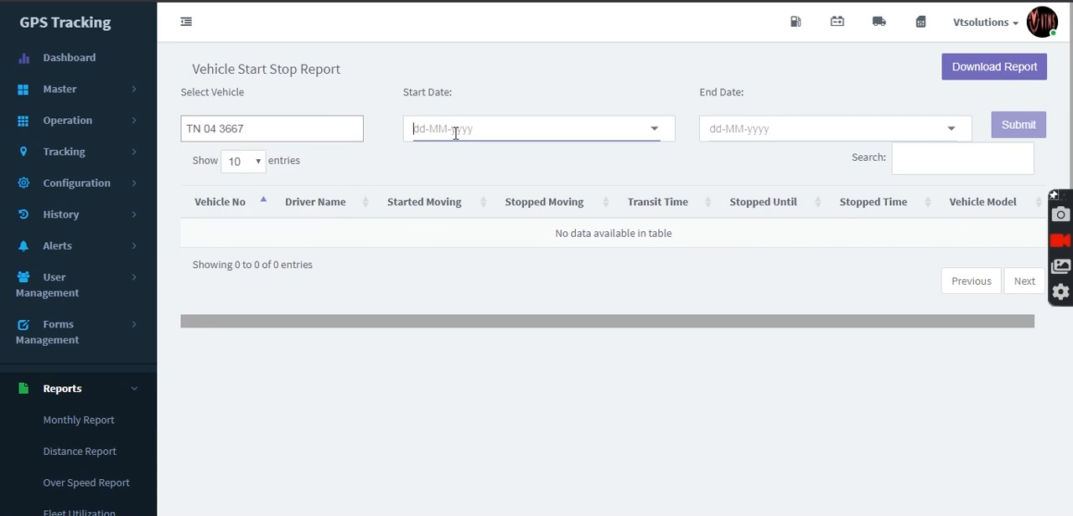
{"action": "left_click", "coordinate": [657, 131]}
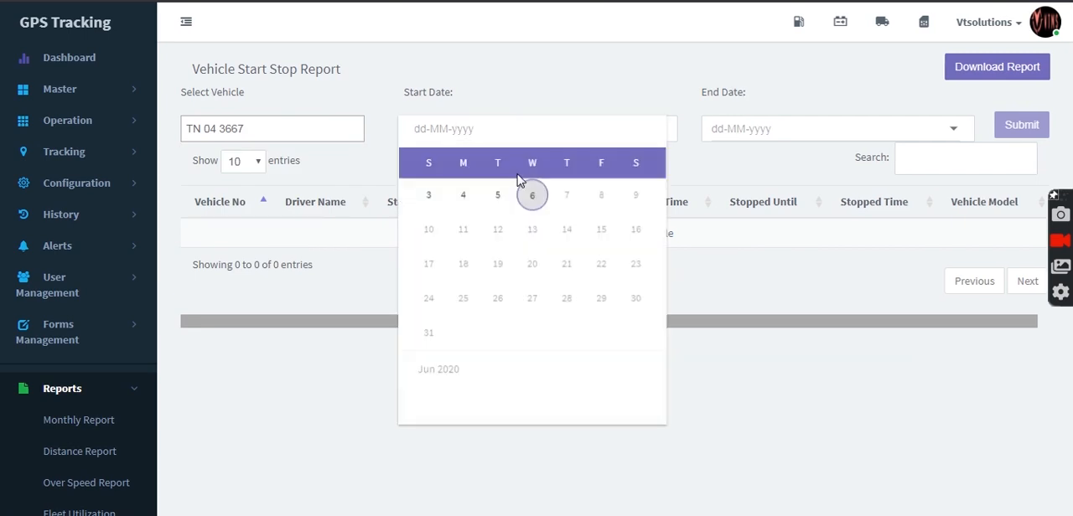
{"action": "left_click", "coordinate": [446, 204]}
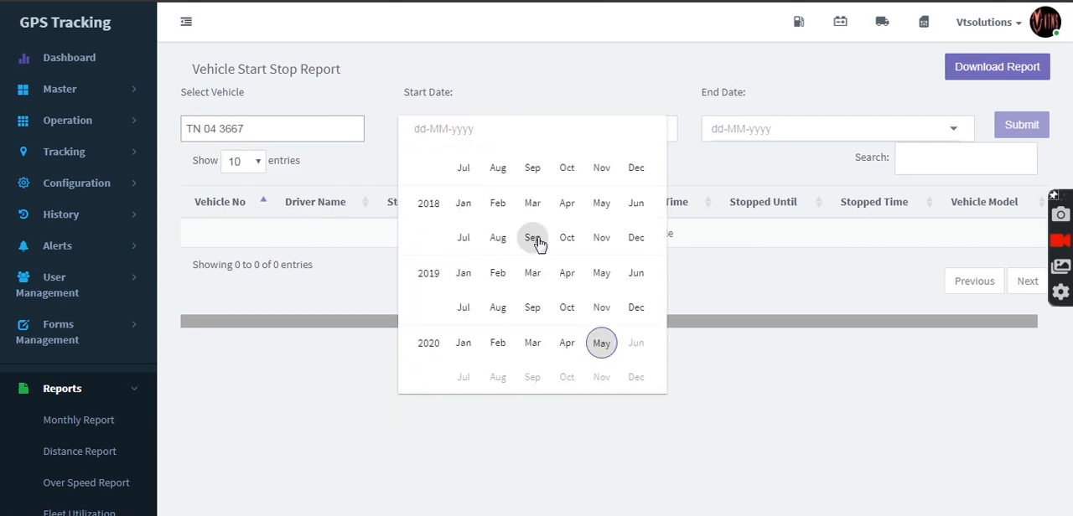
{"action": "left_click", "coordinate": [565, 282]}
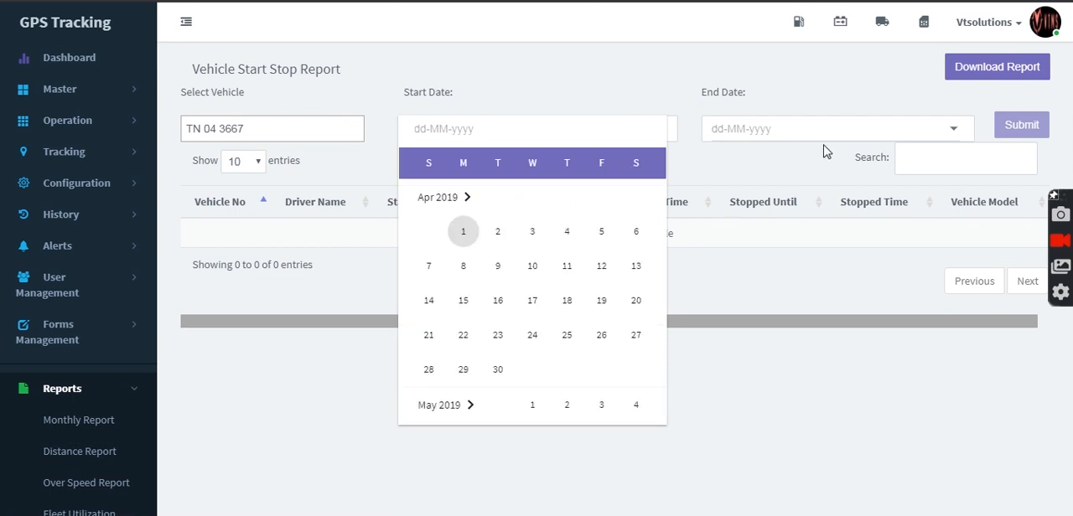
{"action": "left_click", "coordinate": [471, 239]}
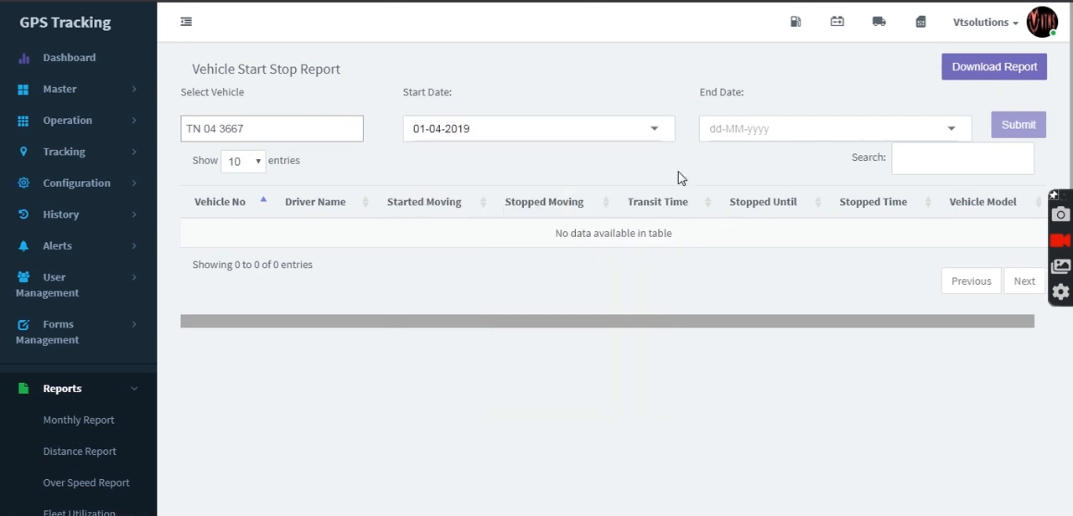
Step: Set the start stop report's end date to 31-05-2019, submit it and look through the generated entries
{"action": "left_click", "coordinate": [954, 129]}
{"action": "left_click", "coordinate": [757, 196]}
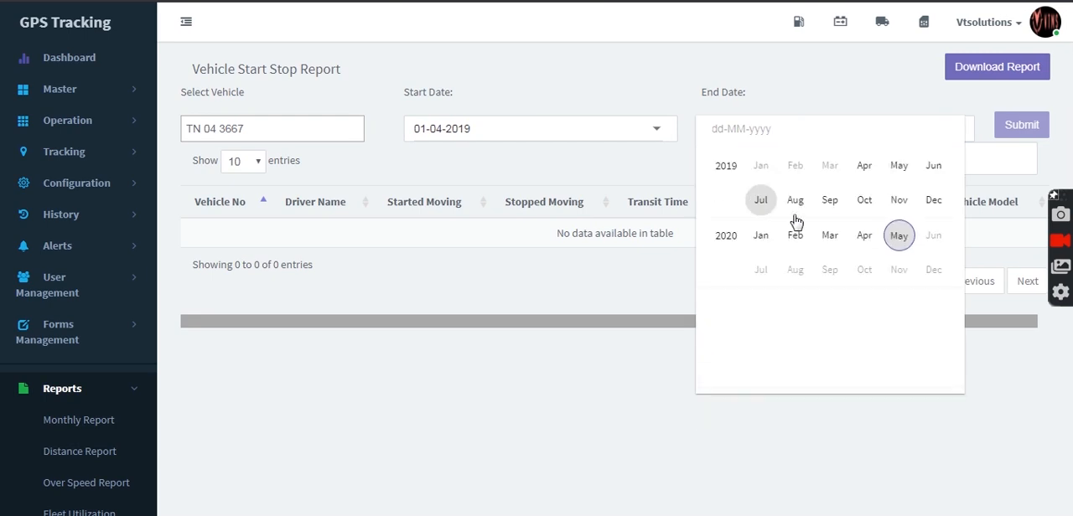
{"action": "left_click", "coordinate": [902, 170]}
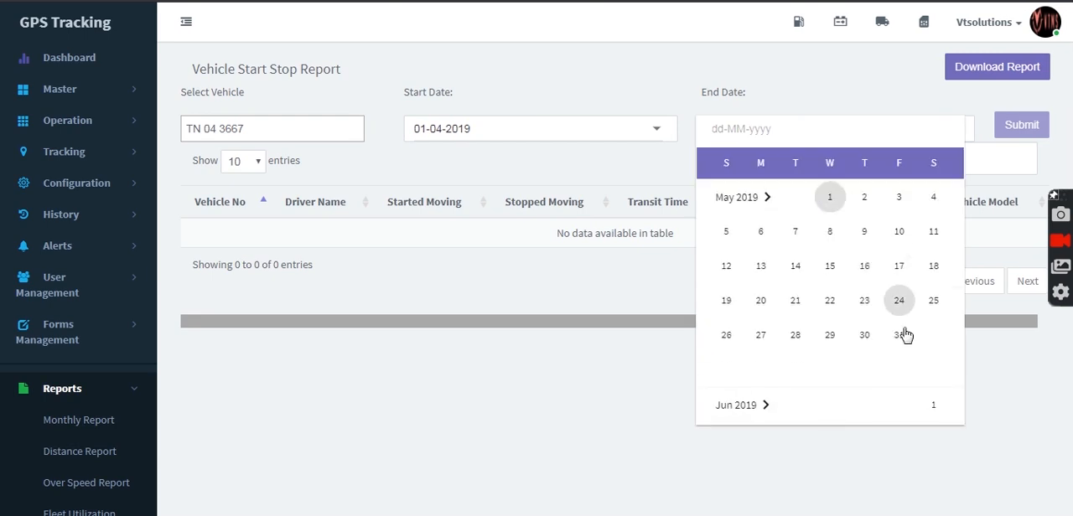
{"action": "left_click", "coordinate": [900, 335]}
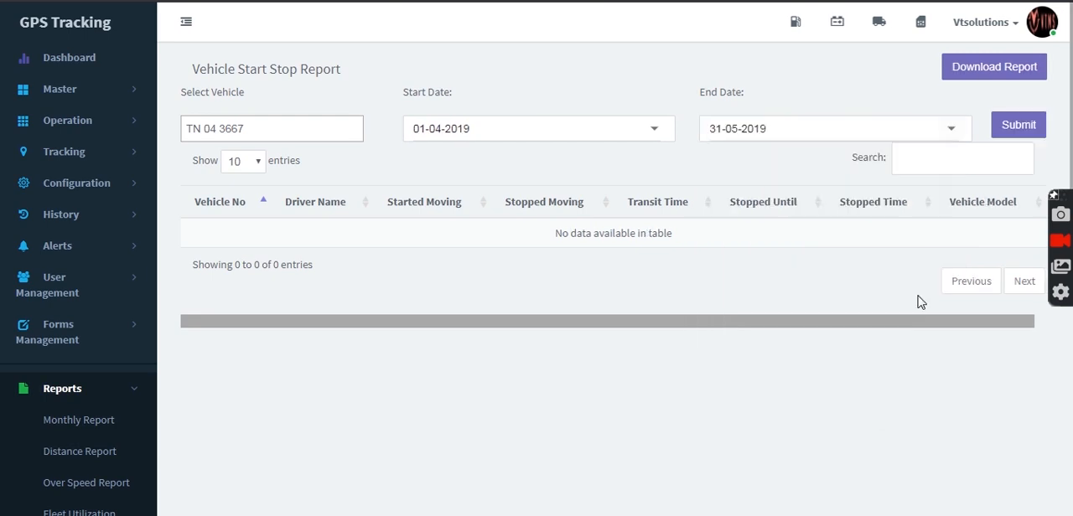
{"action": "left_click", "coordinate": [1018, 125]}
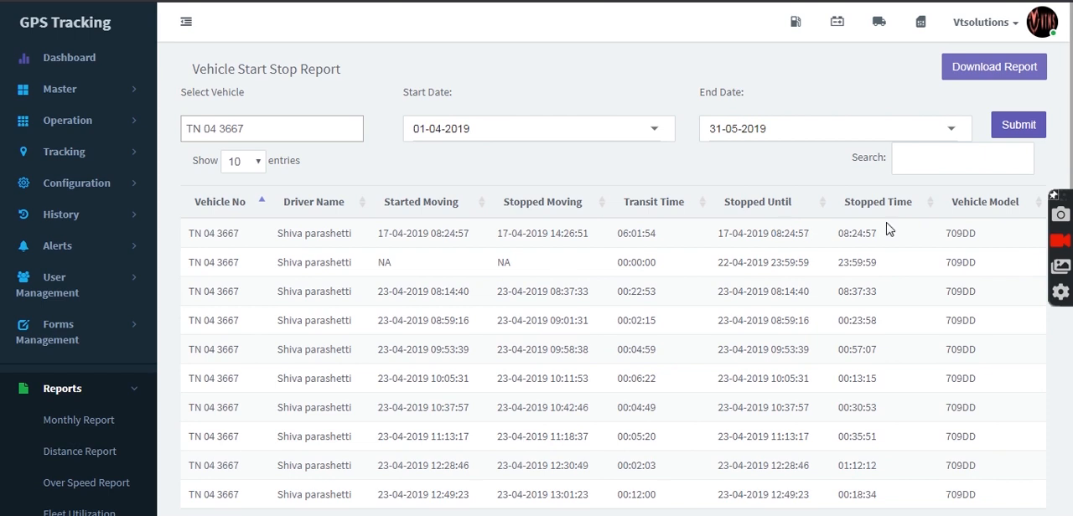
{"action": "scroll", "coordinate": [888, 229], "scroll_direction": "down", "scroll_amount": 5}
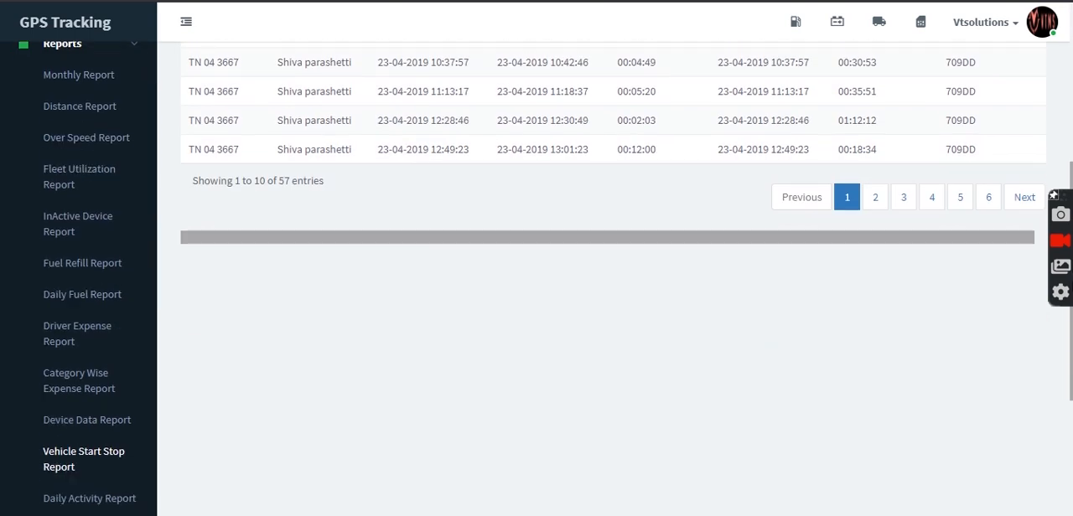
{"action": "scroll", "coordinate": [612, 277], "scroll_direction": "down", "scroll_amount": 1}
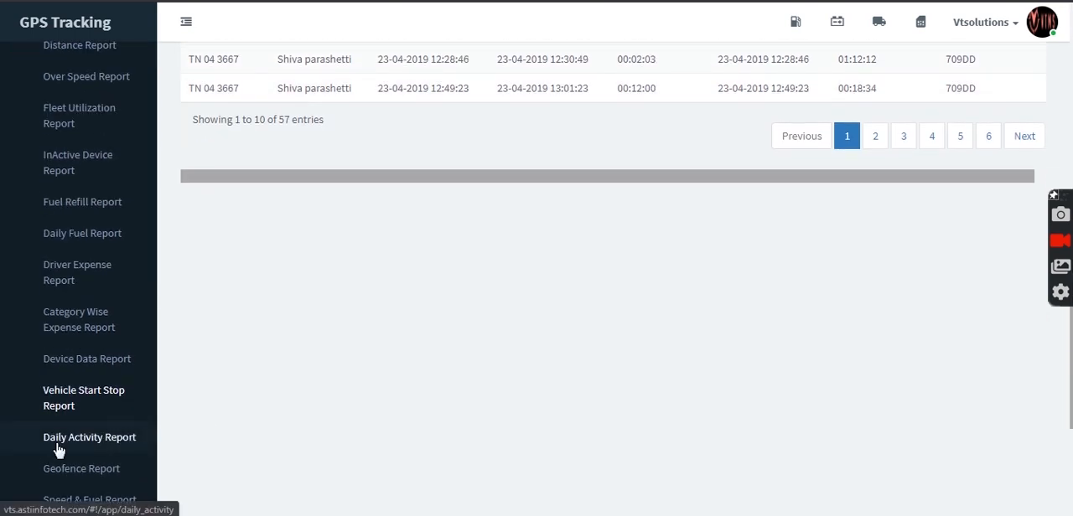
{"action": "left_click", "coordinate": [59, 450]}
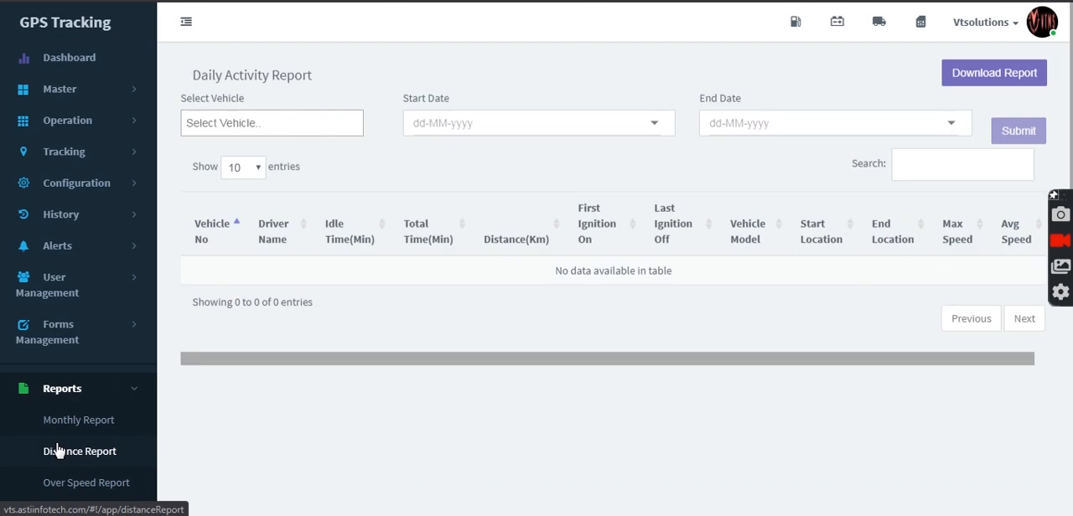
{"action": "left_click", "coordinate": [324, 116]}
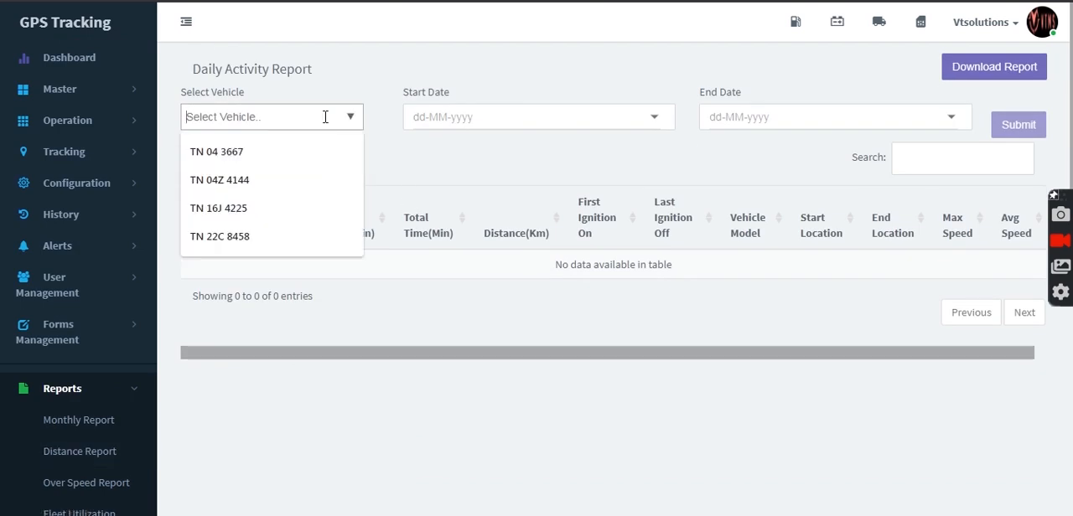
{"action": "left_click", "coordinate": [314, 143]}
{"action": "left_click", "coordinate": [454, 124]}
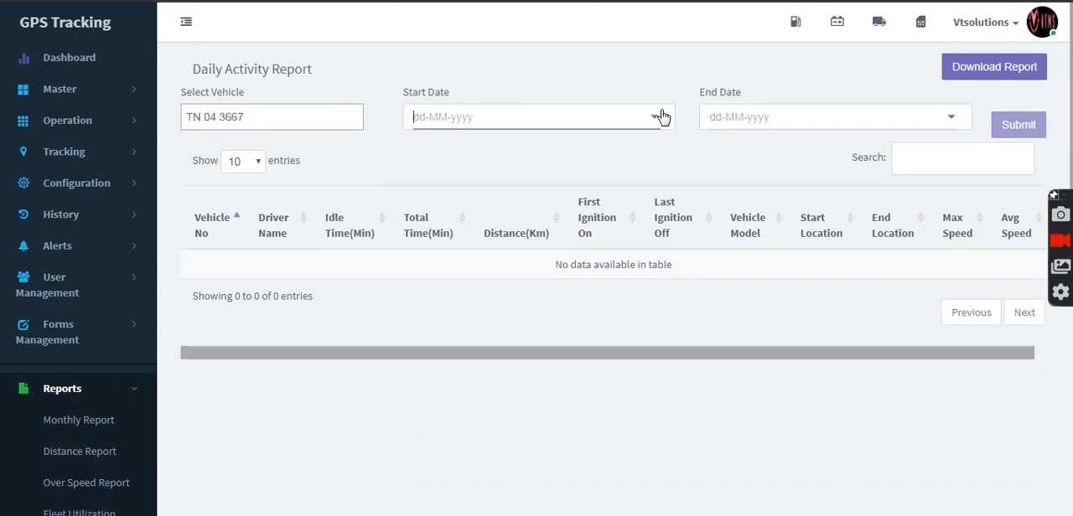
{"action": "left_click", "coordinate": [637, 128]}
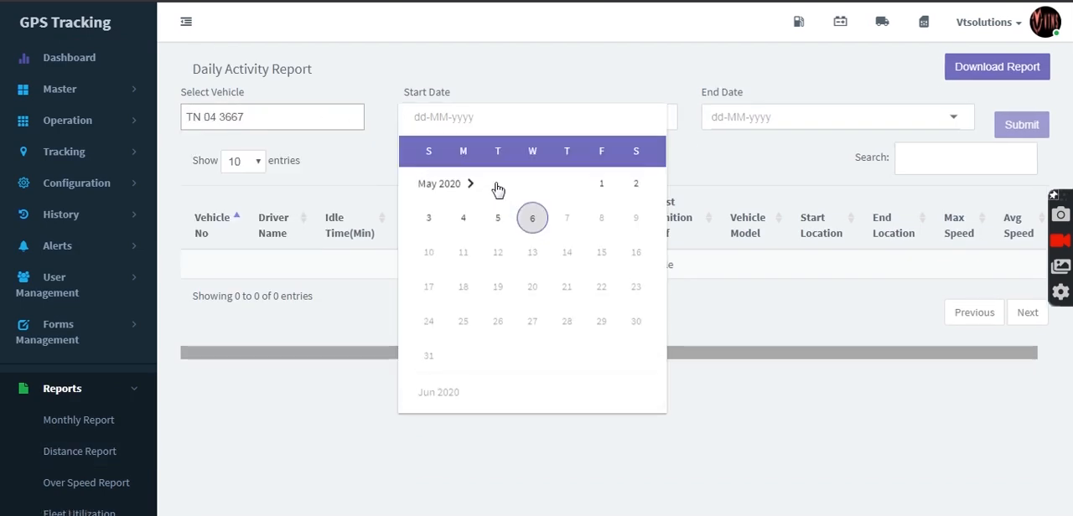
{"action": "left_click", "coordinate": [453, 194]}
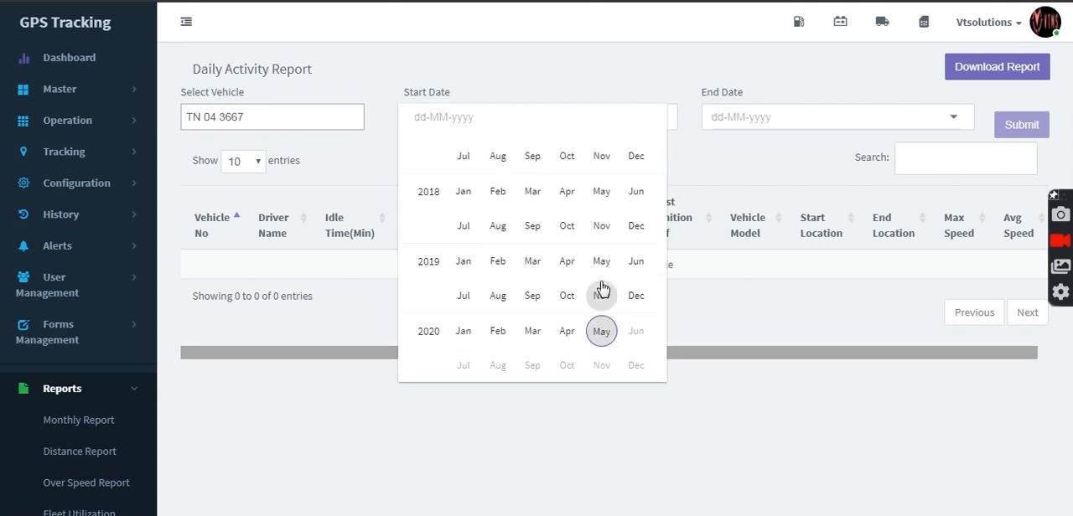
{"action": "left_click", "coordinate": [576, 267]}
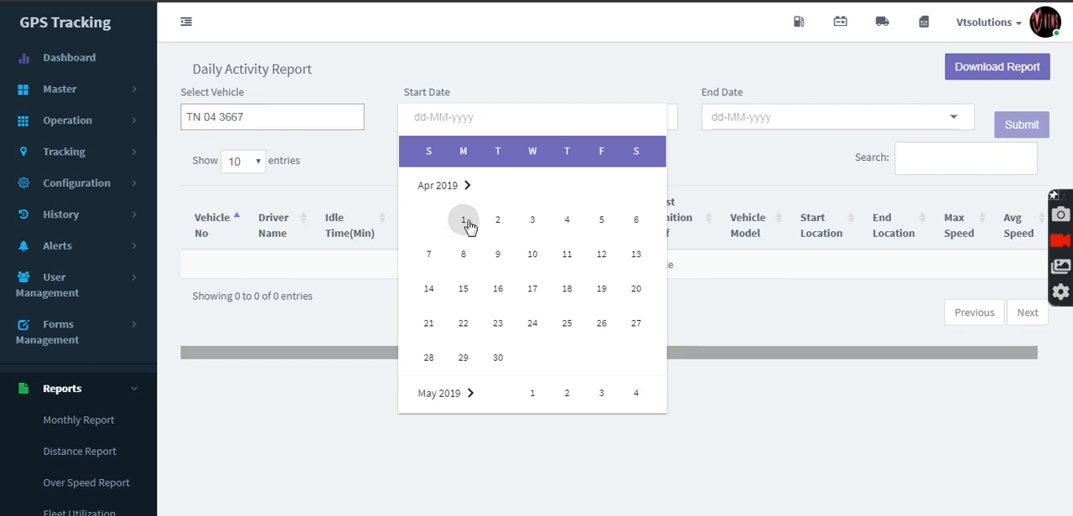
{"action": "left_click", "coordinate": [467, 224]}
Step: Set the daily activity report's end date to 08-05-2019, submit it and look through the generated entries
{"action": "left_click", "coordinate": [945, 130]}
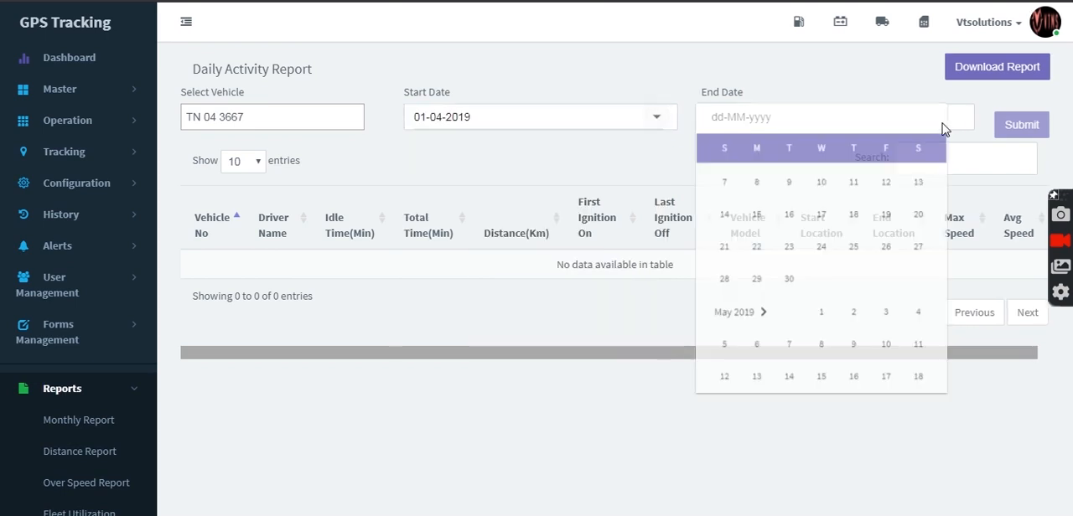
{"action": "left_click", "coordinate": [764, 193]}
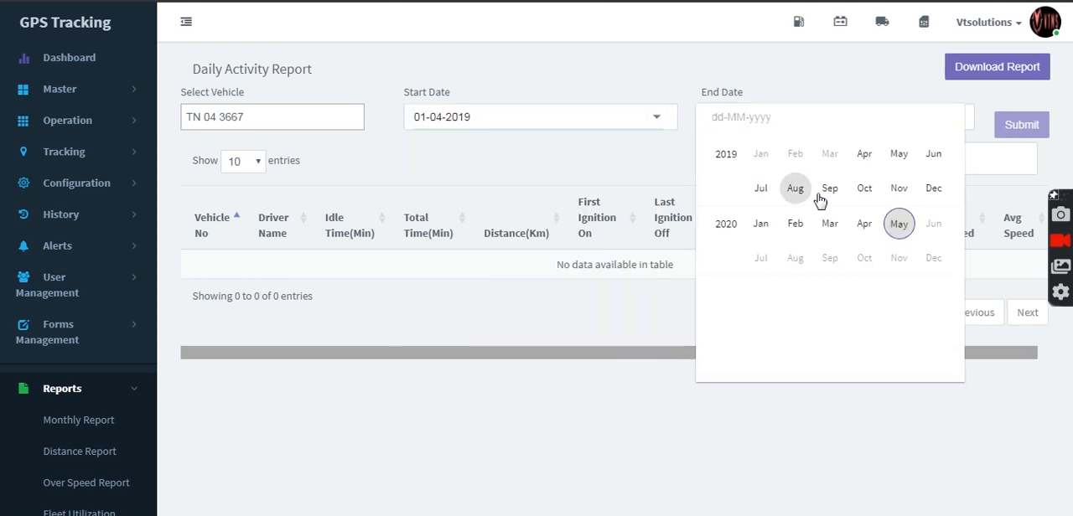
{"action": "left_click", "coordinate": [901, 157]}
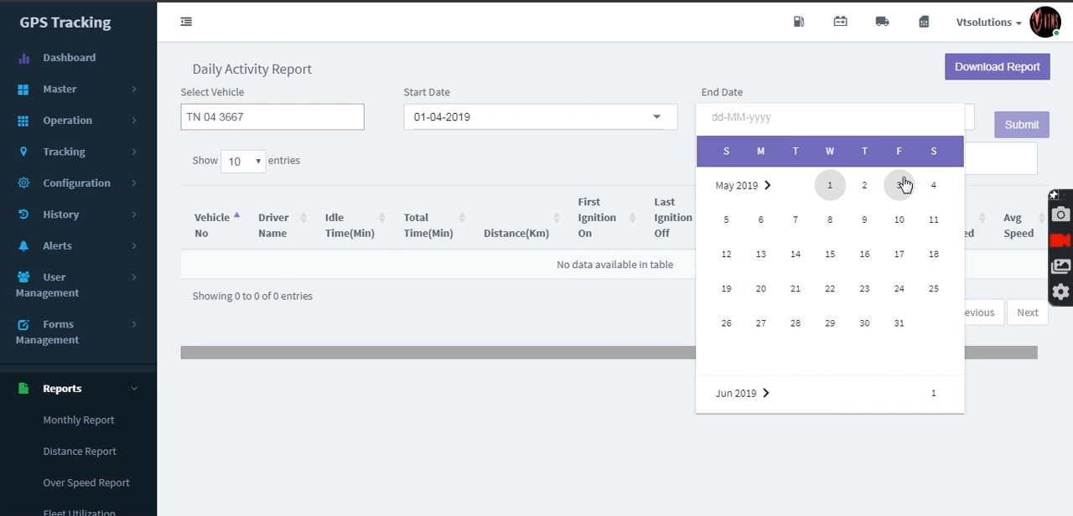
{"action": "left_click", "coordinate": [828, 220]}
{"action": "left_click", "coordinate": [1021, 136]}
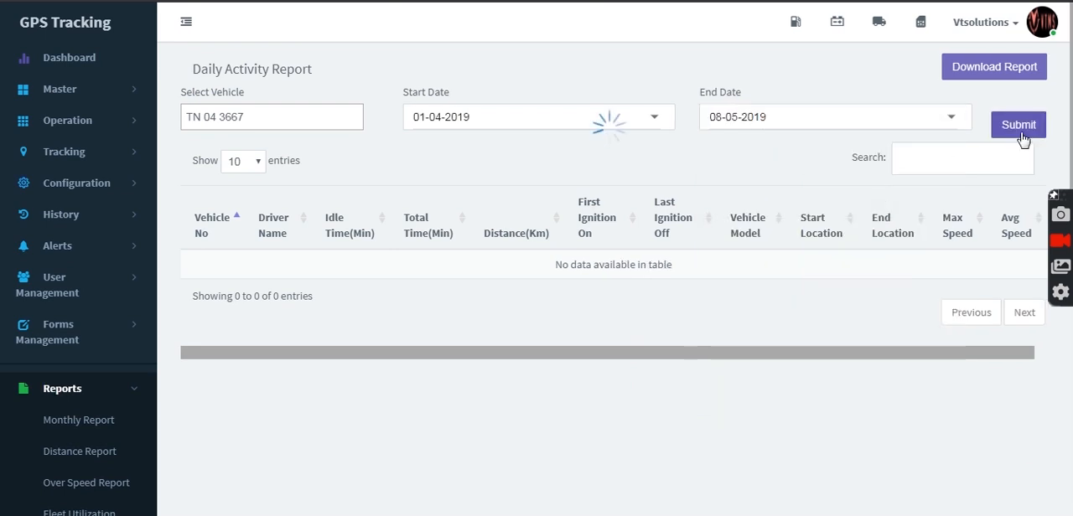
{"action": "scroll", "coordinate": [587, 252], "scroll_direction": "down", "scroll_amount": 2}
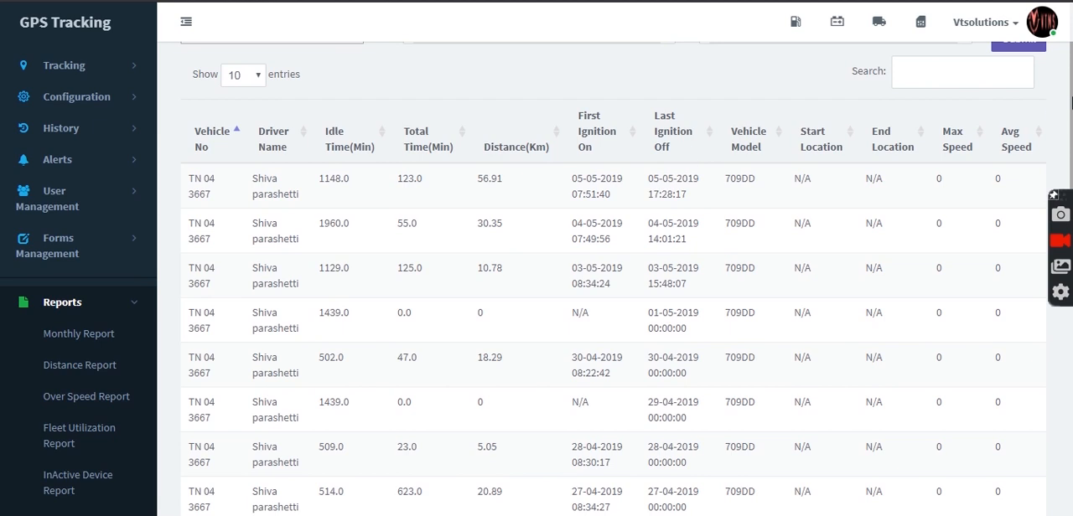
{"action": "scroll", "coordinate": [1072, 100], "scroll_direction": "down", "scroll_amount": 1}
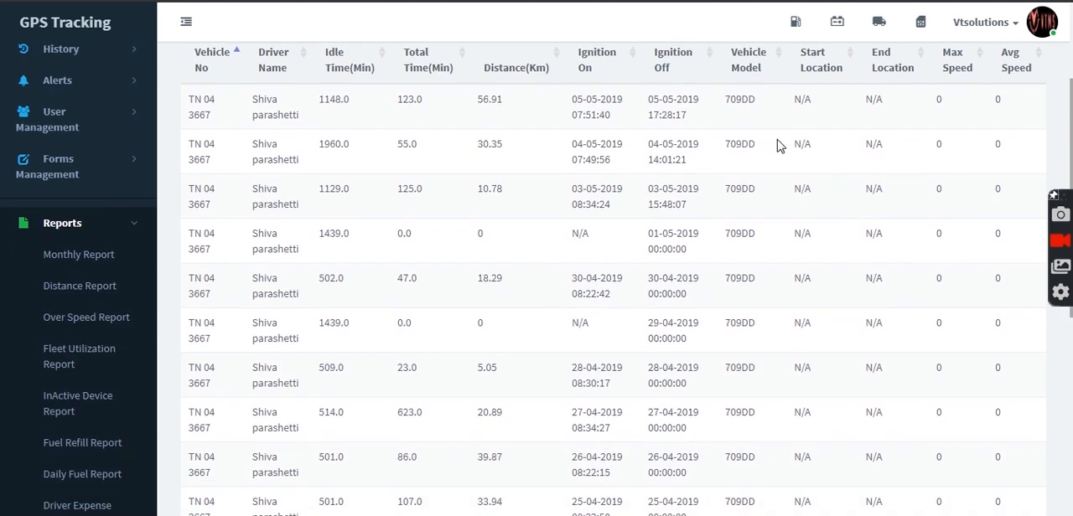
Step: View the geofence report page
{"action": "scroll", "coordinate": [1071, 99], "scroll_direction": "down", "scroll_amount": 4}
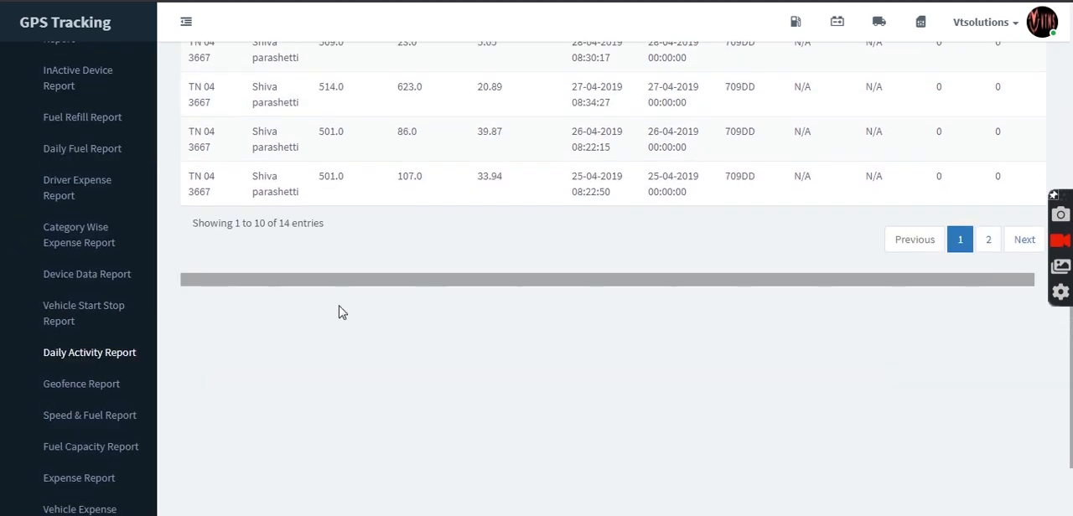
{"action": "left_click", "coordinate": [82, 384]}
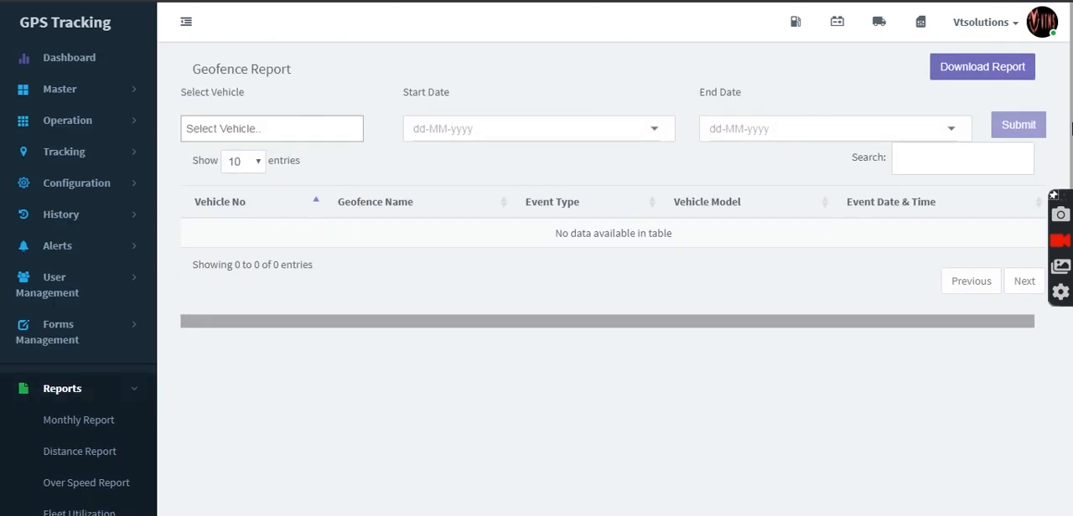
{"action": "left_click_drag", "start_coordinate": [1070, 126], "coordinate": [1070, 334]}
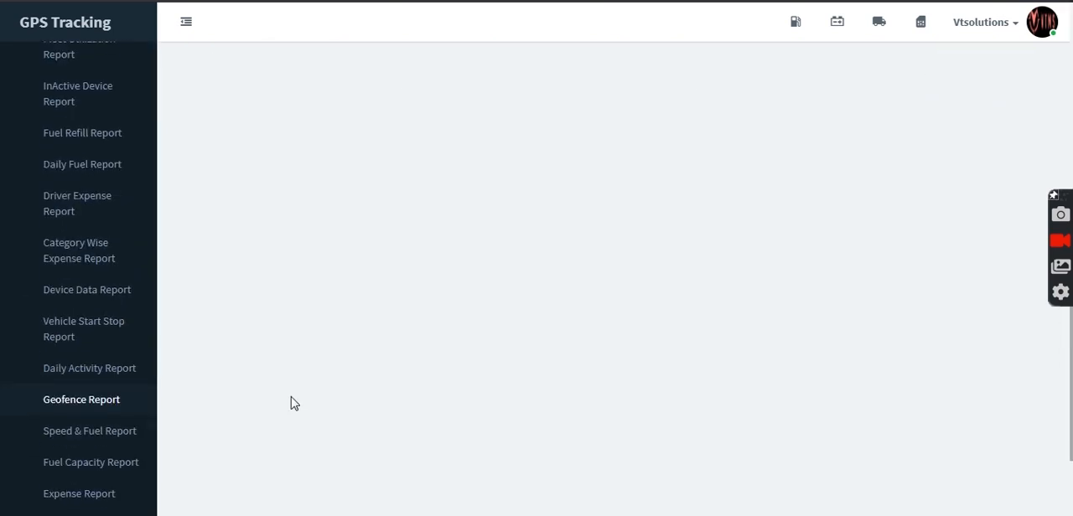
{"action": "left_click", "coordinate": [92, 444]}
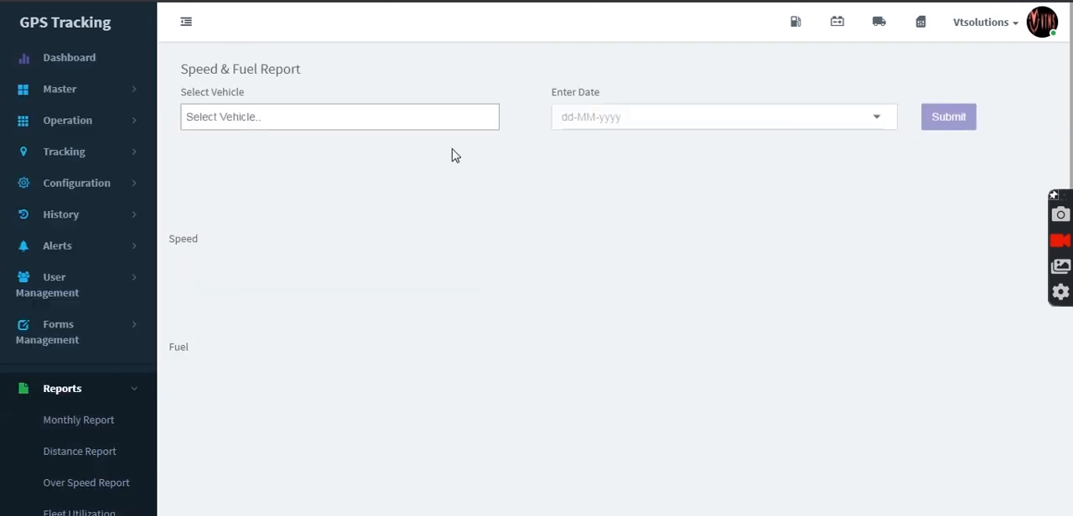
{"action": "left_click", "coordinate": [407, 125]}
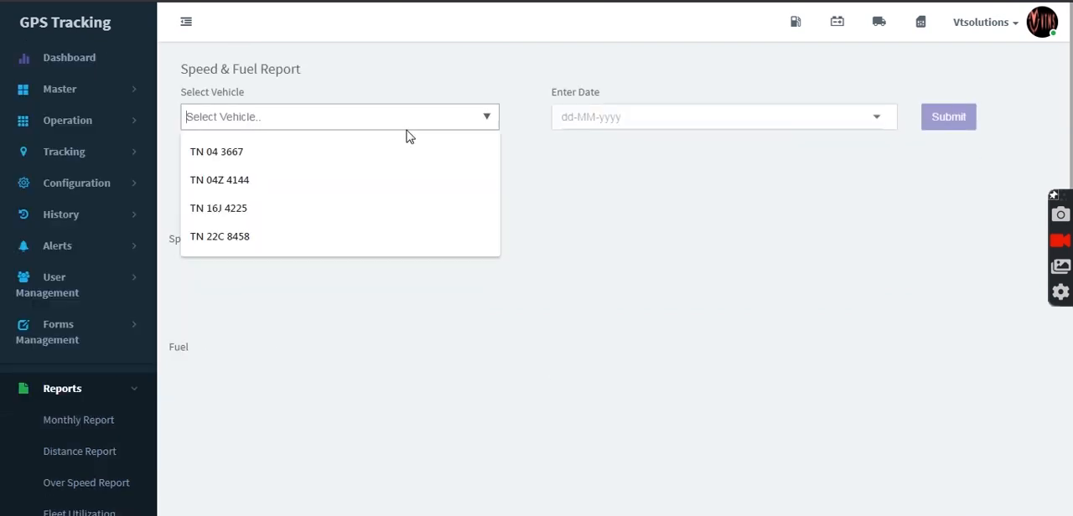
{"action": "left_click", "coordinate": [344, 148]}
{"action": "left_click", "coordinate": [634, 112]}
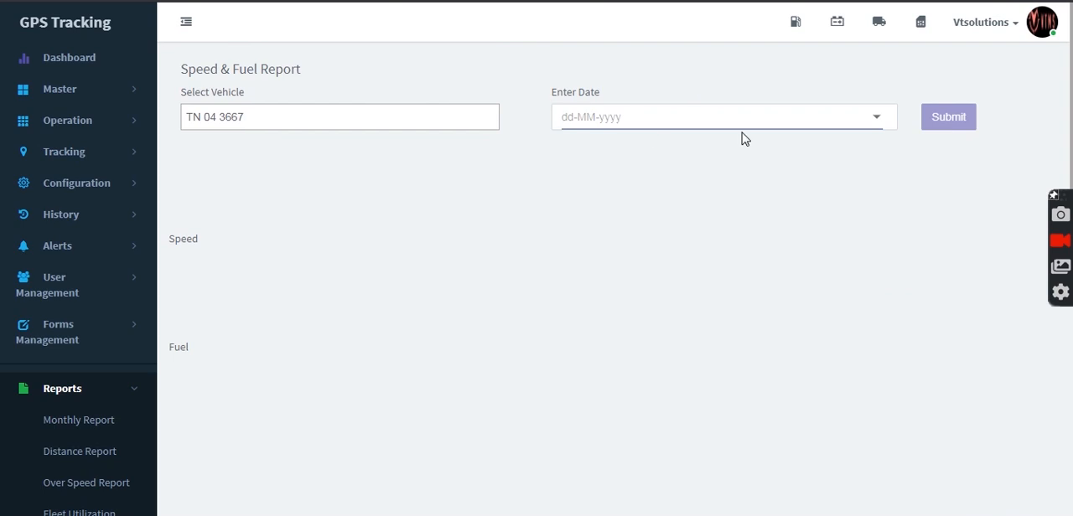
{"action": "left_click", "coordinate": [873, 120]}
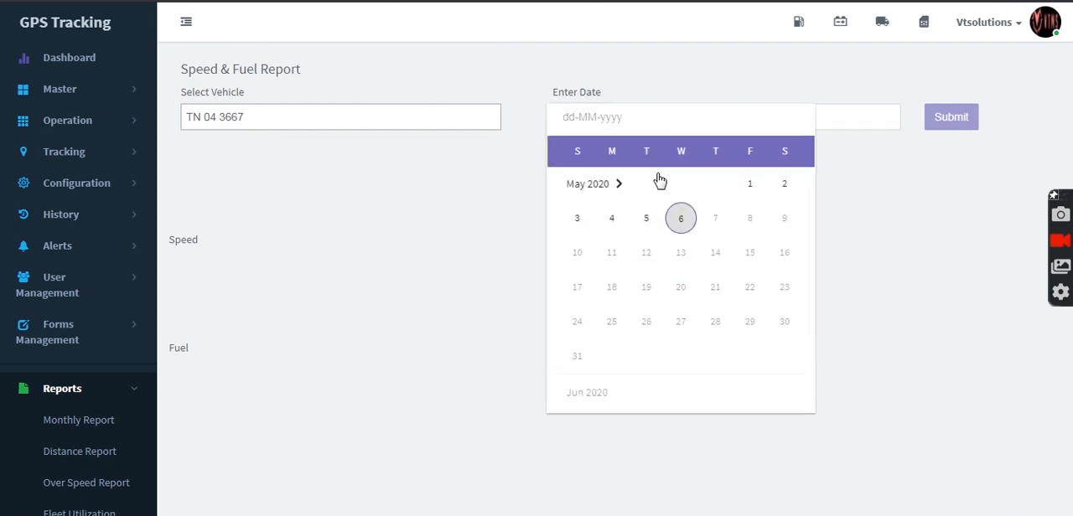
{"action": "left_click", "coordinate": [614, 188]}
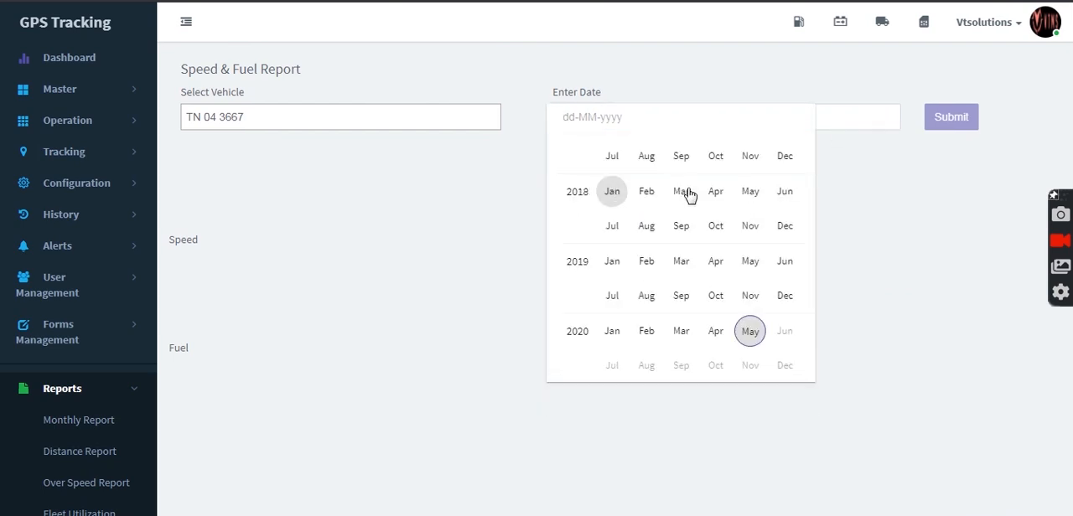
{"action": "left_click", "coordinate": [719, 264]}
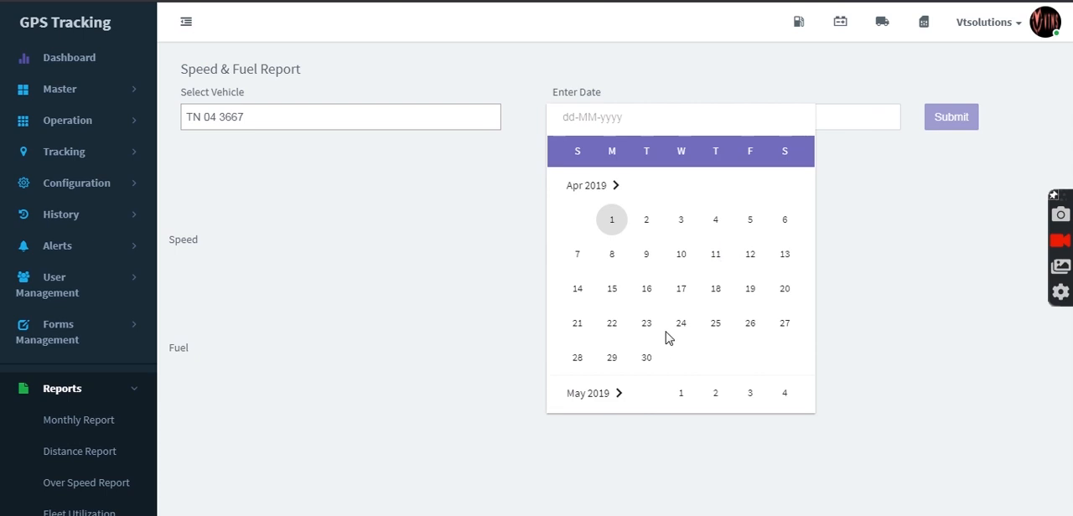
{"action": "left_click", "coordinate": [751, 326]}
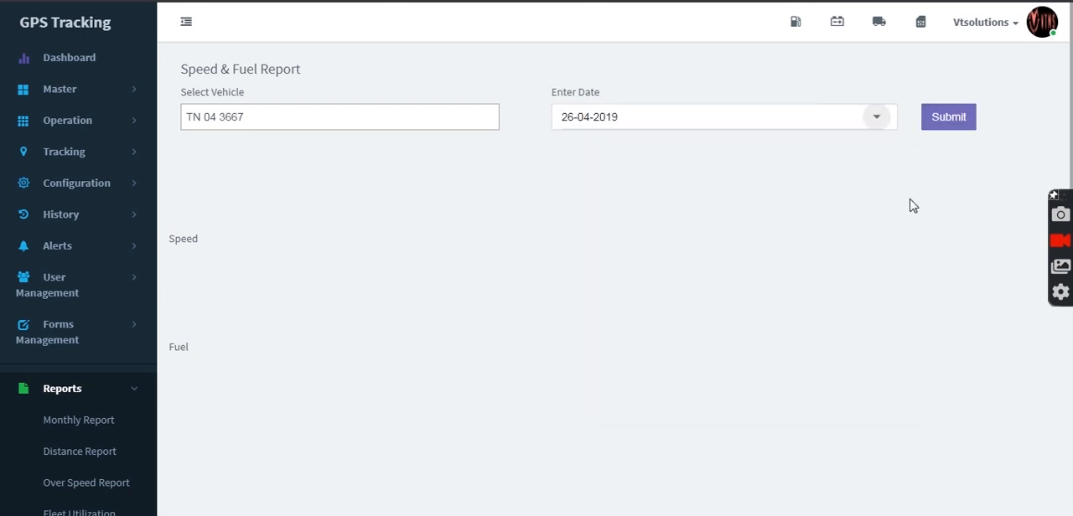
{"action": "left_click", "coordinate": [957, 118]}
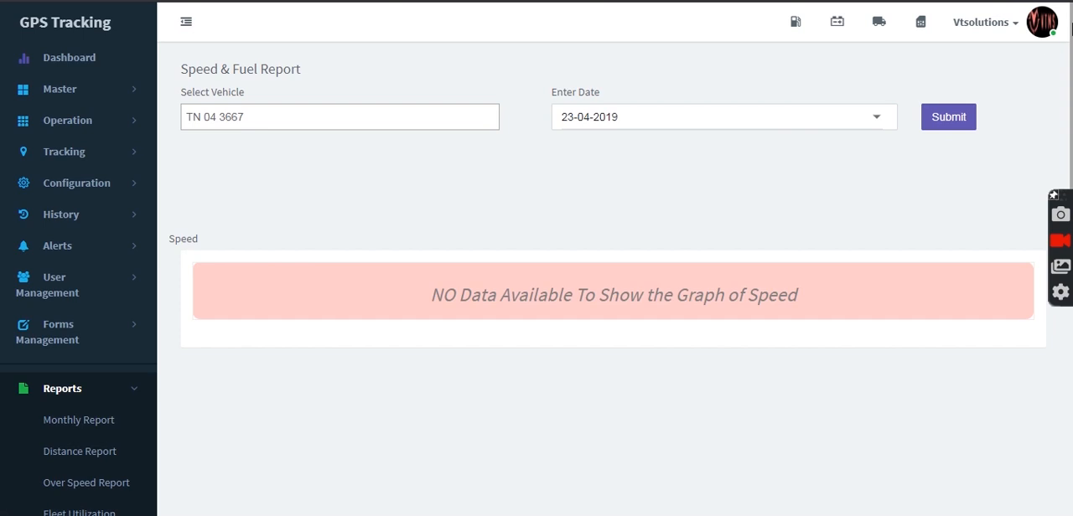
Step: View the fuel capacity report page, followed by the vehicle expense report page
{"action": "scroll", "coordinate": [127, 354], "scroll_direction": "down", "scroll_amount": 6}
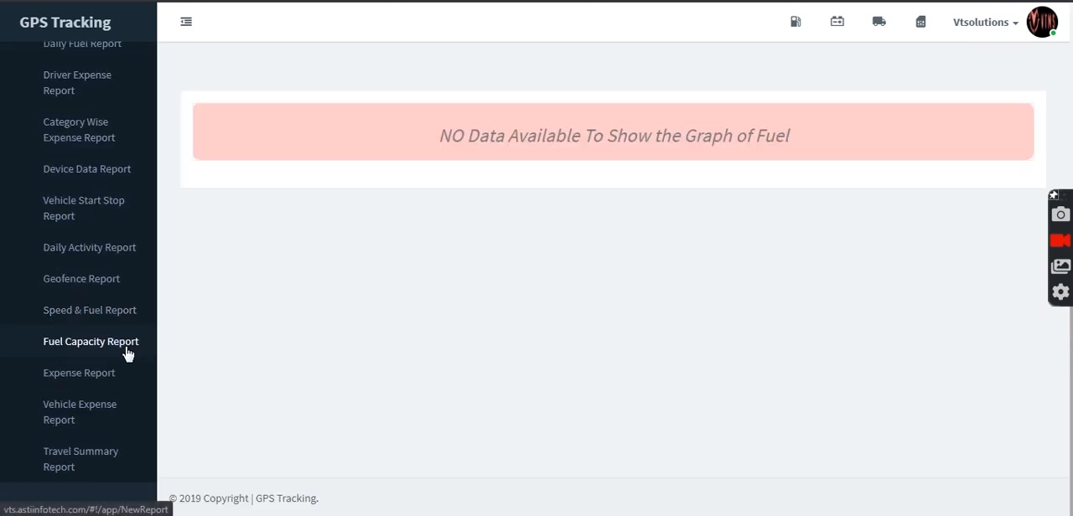
{"action": "left_click", "coordinate": [126, 349]}
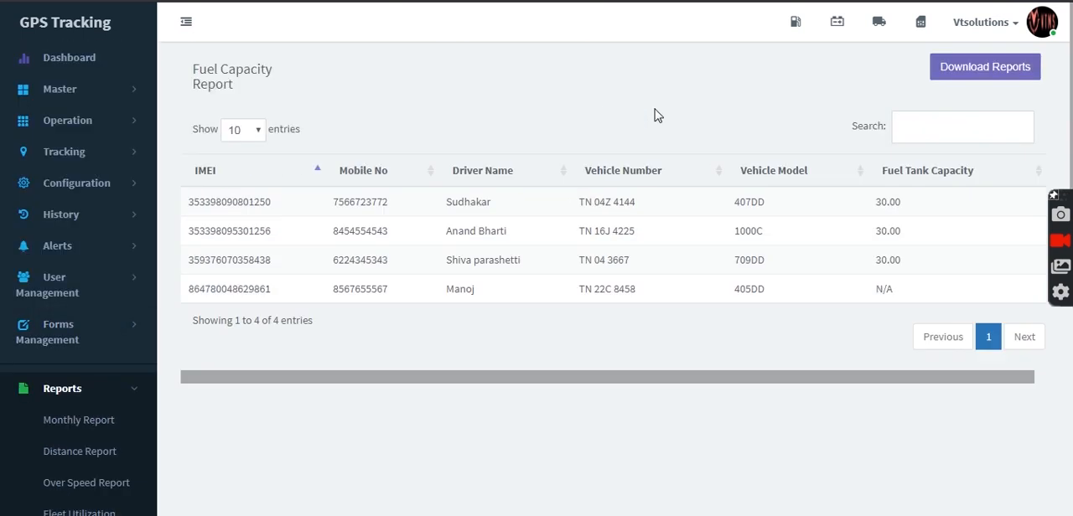
{"action": "scroll", "coordinate": [1071, 87], "scroll_direction": "down", "scroll_amount": 5}
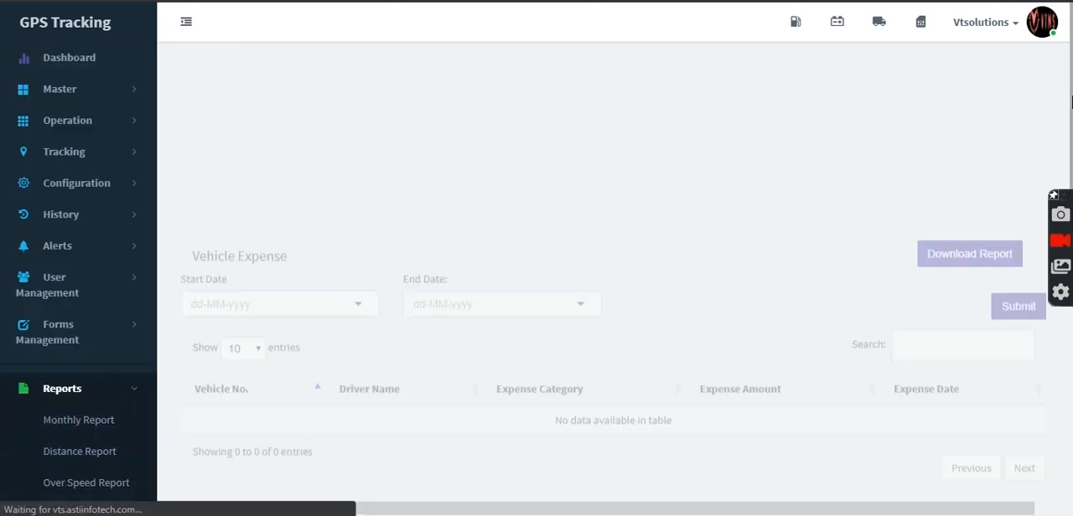
{"action": "left_click_drag", "start_coordinate": [1071, 48], "coordinate": [1017, 317]}
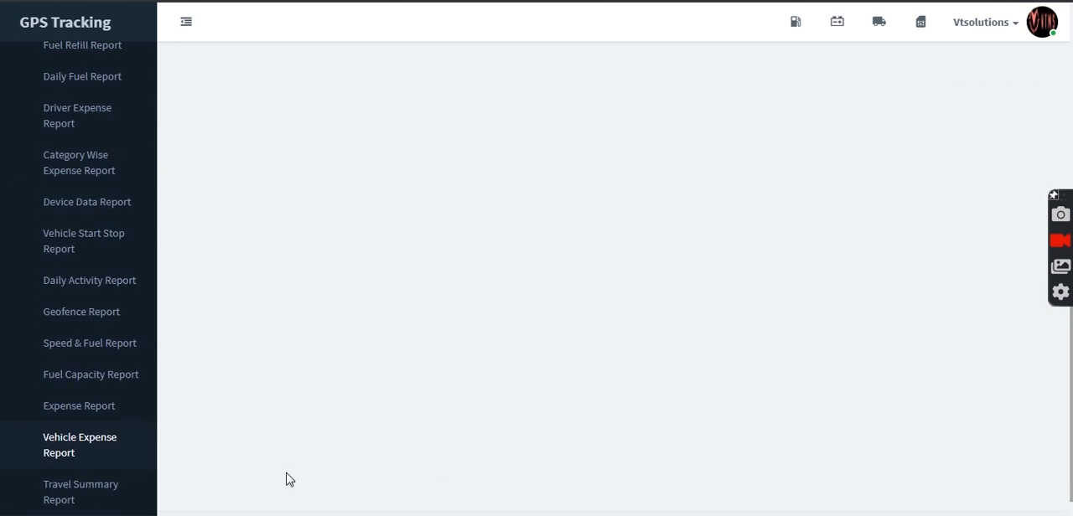
Step: View the travel summary report page and collapse the list of reports
{"action": "left_click", "coordinate": [45, 501]}
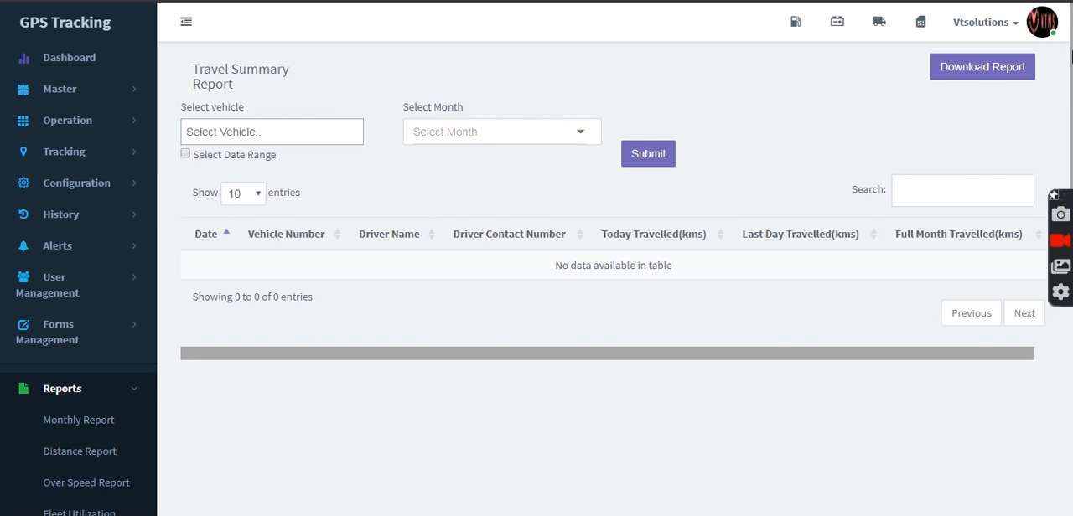
{"action": "mouse_move", "coordinate": [1071, 55]}
{"action": "left_mouse_down"}
{"action": "mouse_move", "coordinate": [1066, 424]}
{"action": "mouse_move", "coordinate": [1071, 51]}
{"action": "left_mouse_up"}
{"action": "left_click", "coordinate": [120, 372]}
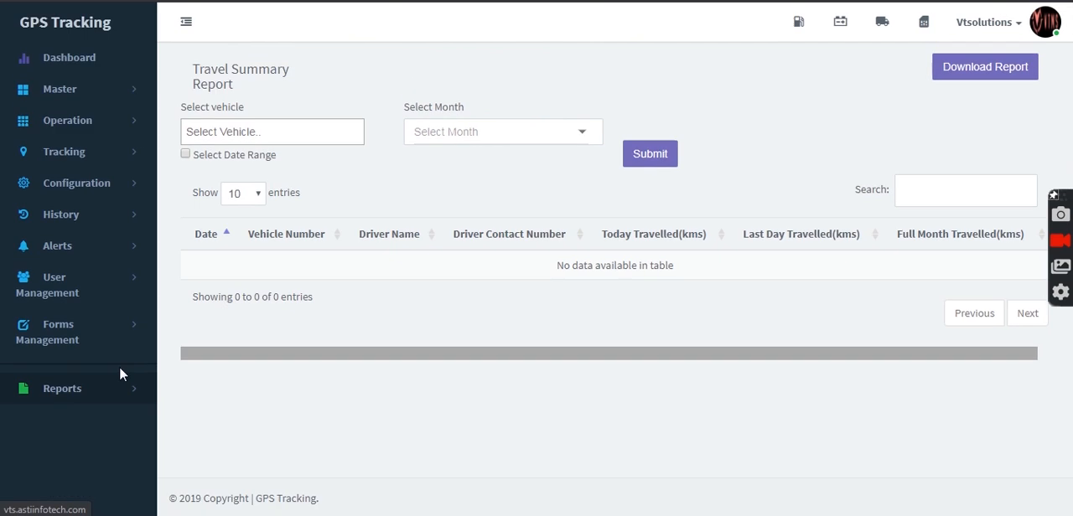